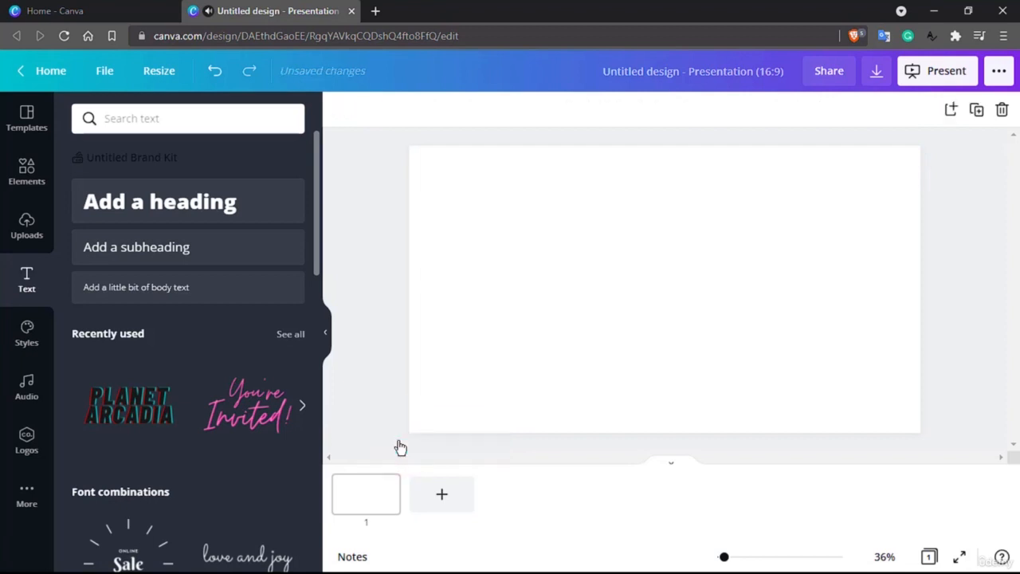
pyautogui.click(354, 490)
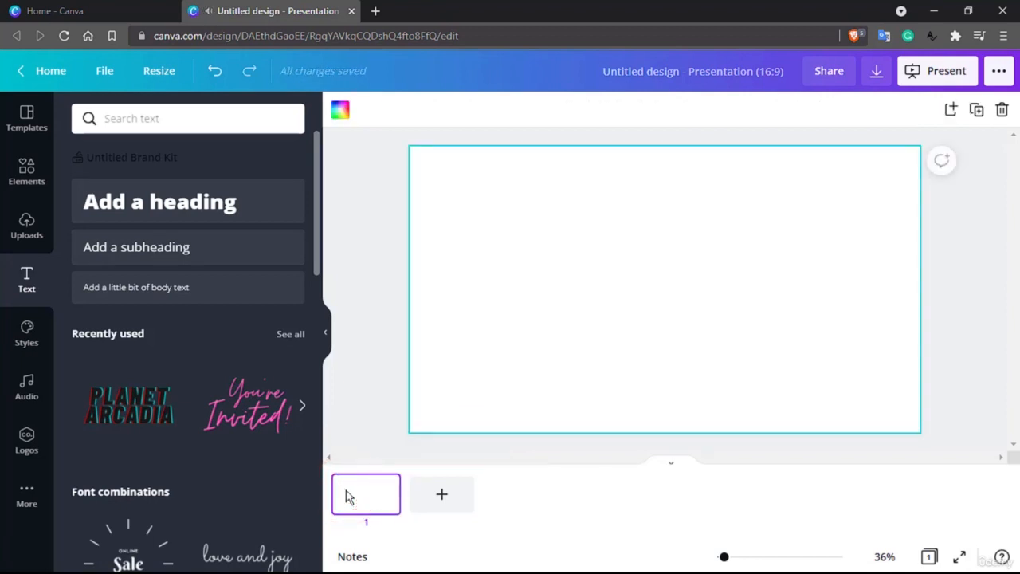
pyautogui.scroll(-3, 160, 374)
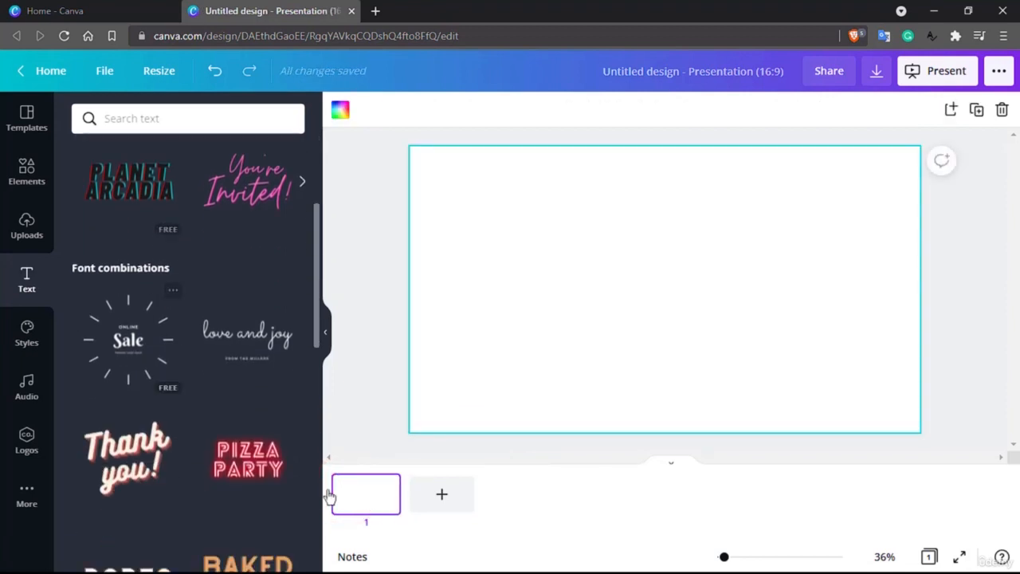
pyautogui.scroll(-3, 178, 499)
pyautogui.scroll(6, 177, 497)
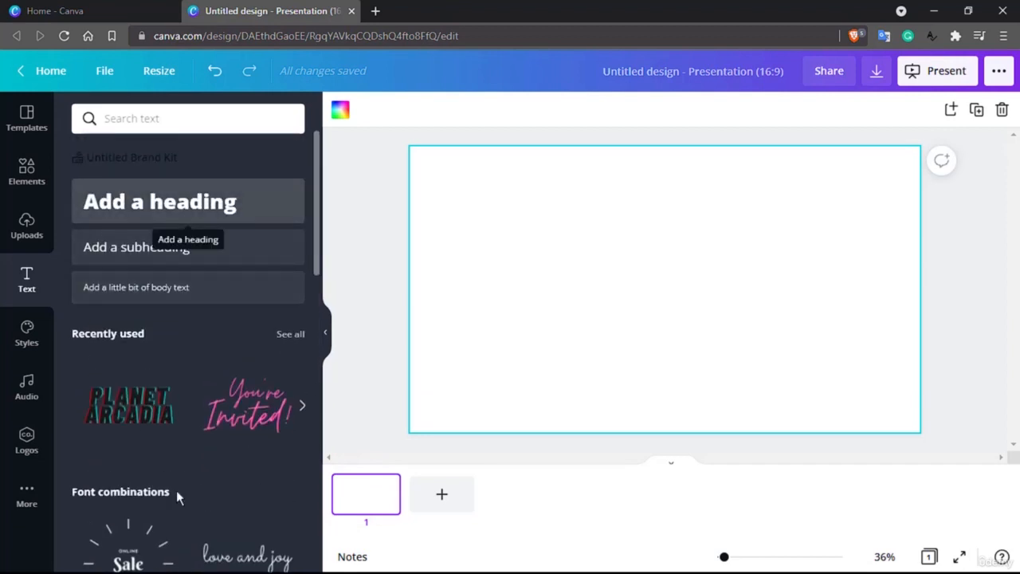
pyautogui.moveTo(189, 249); pyautogui.dragTo(644, 253)
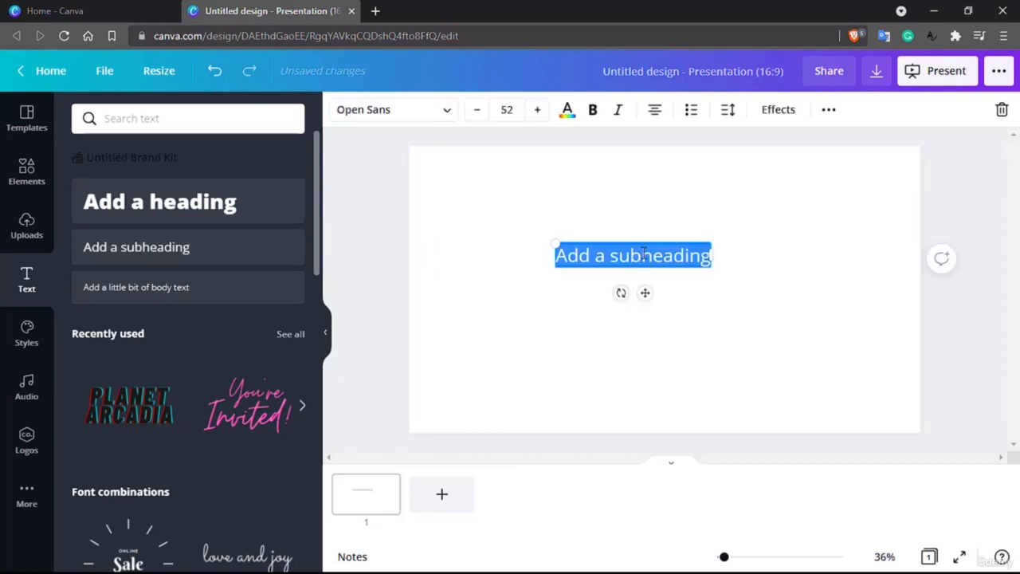
pyautogui.press('BackSpace')
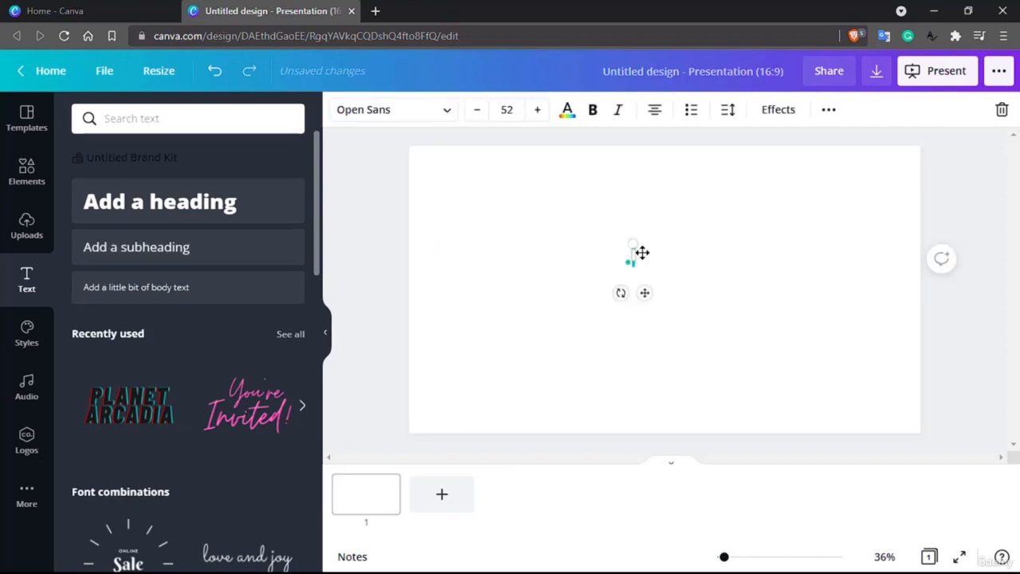
pyautogui.click(437, 304)
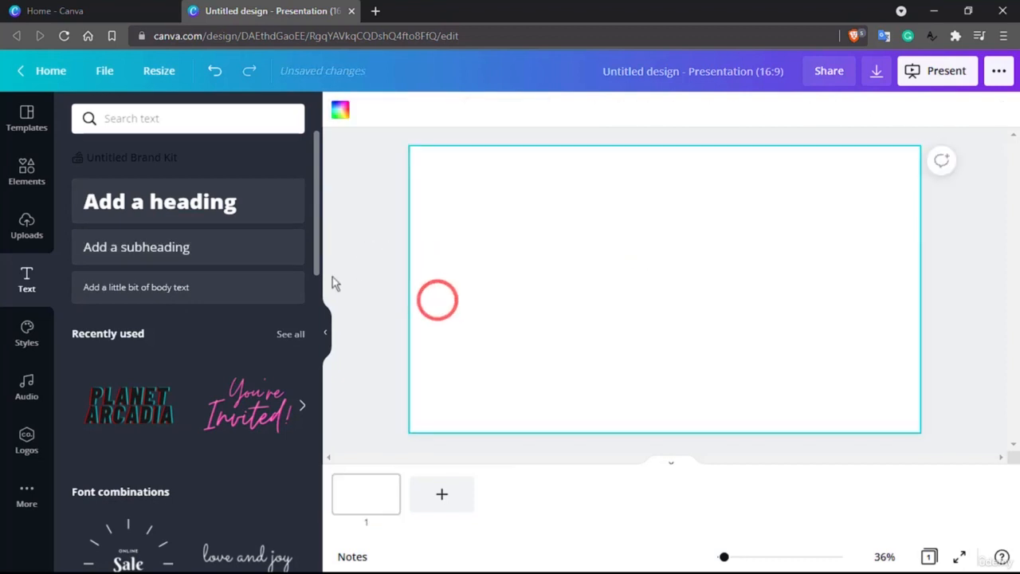
# Add a subheading text box to the slide and replace its text with JUST DO IT
pyautogui.click(227, 256)
pyautogui.press('BackSpace')
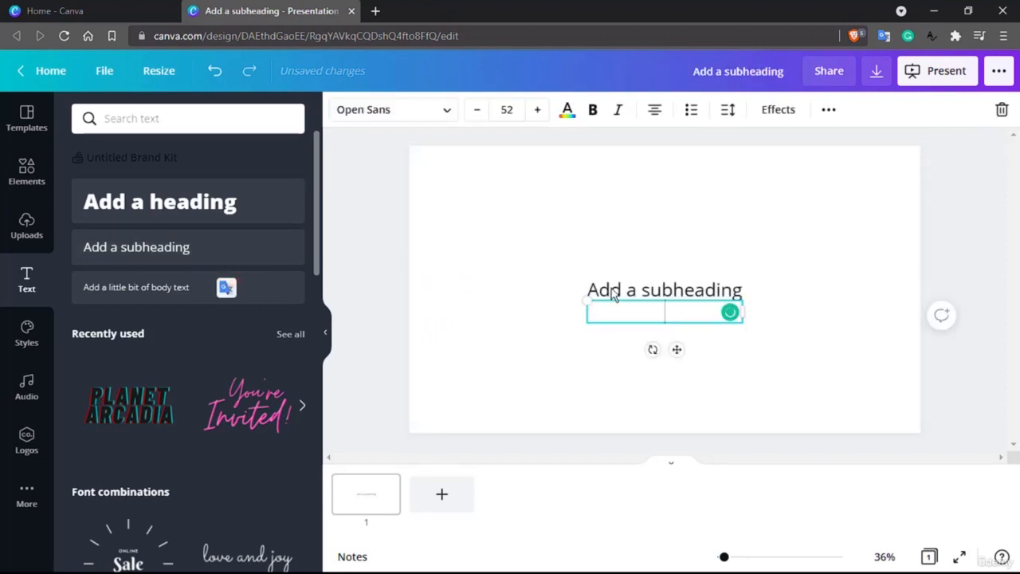
pyautogui.click(611, 291)
pyautogui.click(194, 241)
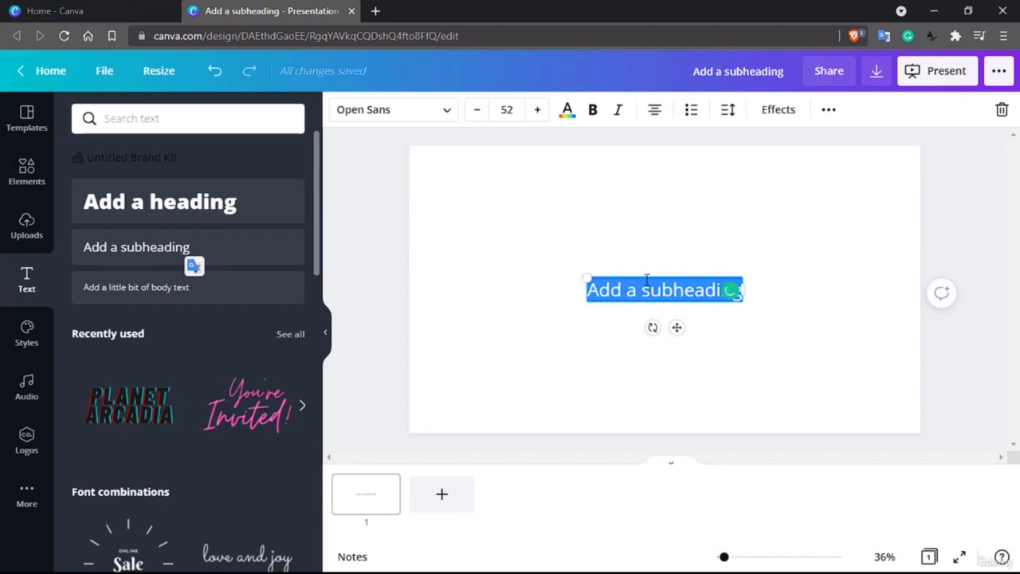
pyautogui.press('BackSpace')
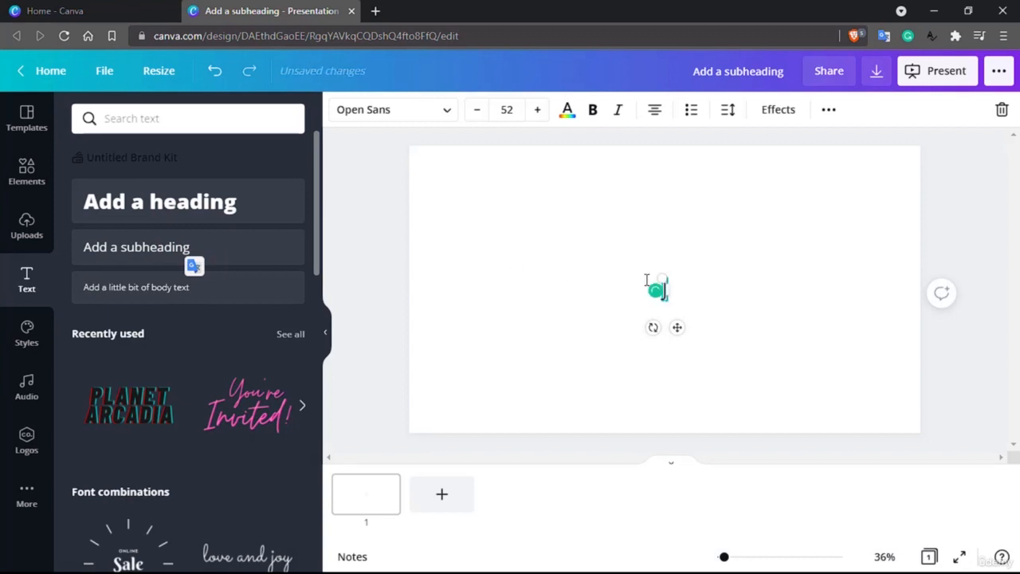
pyautogui.write('JUST DO')
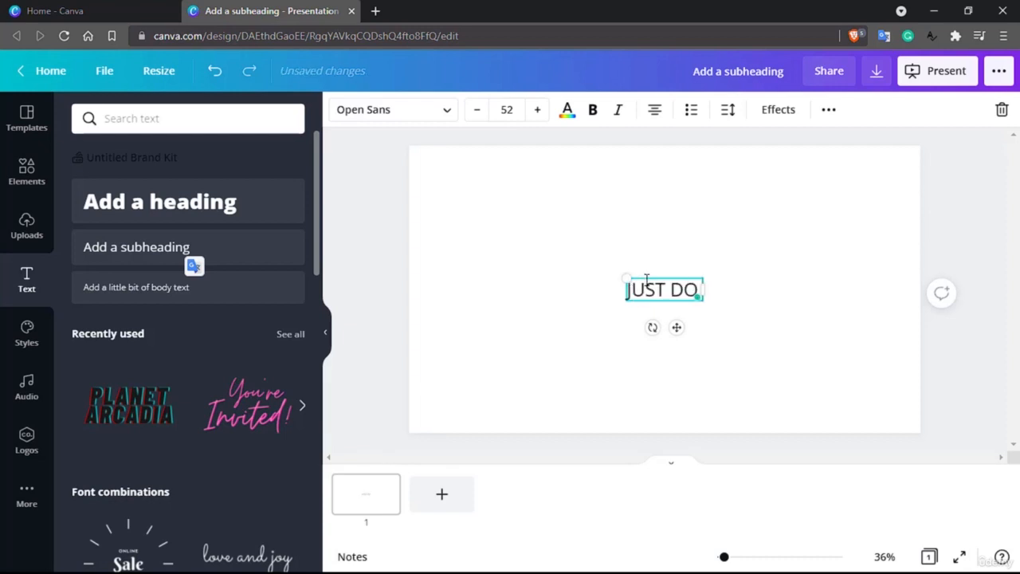
pyautogui.write(' IT')
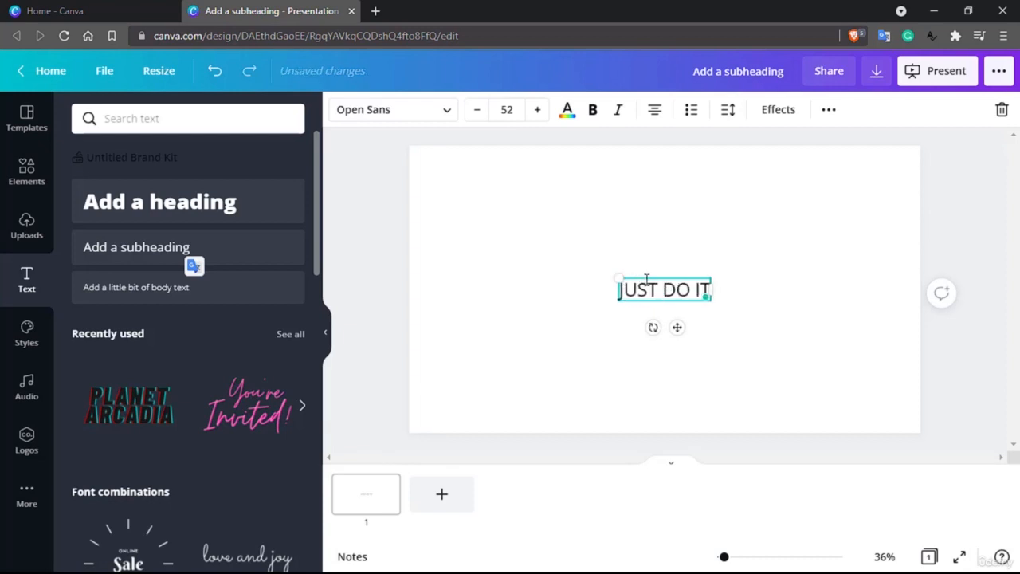
# Try the Advetime font on the JUST DO IT text
pyautogui.click(625, 231)
pyautogui.click(644, 280)
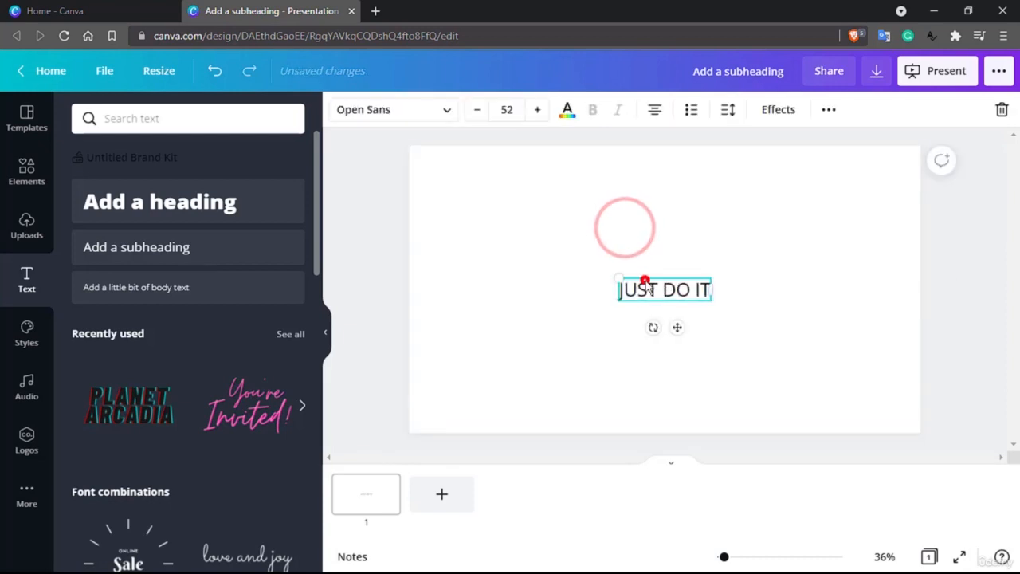
pyautogui.click(427, 120)
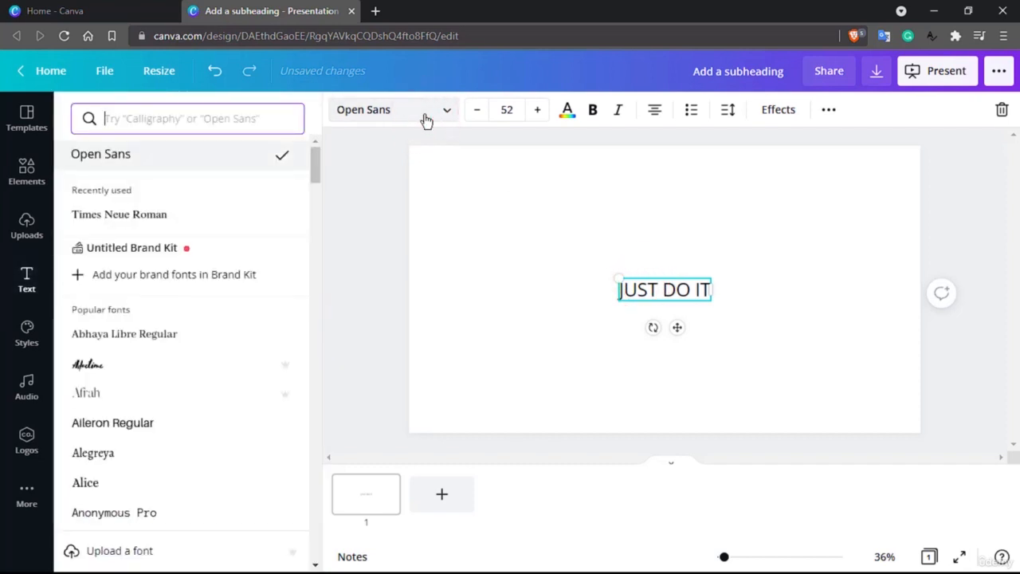
pyautogui.press('Down')
pyautogui.press('Down')
pyautogui.press('Down')
pyautogui.press('Down')
pyautogui.press('Down')
pyautogui.press('Down')
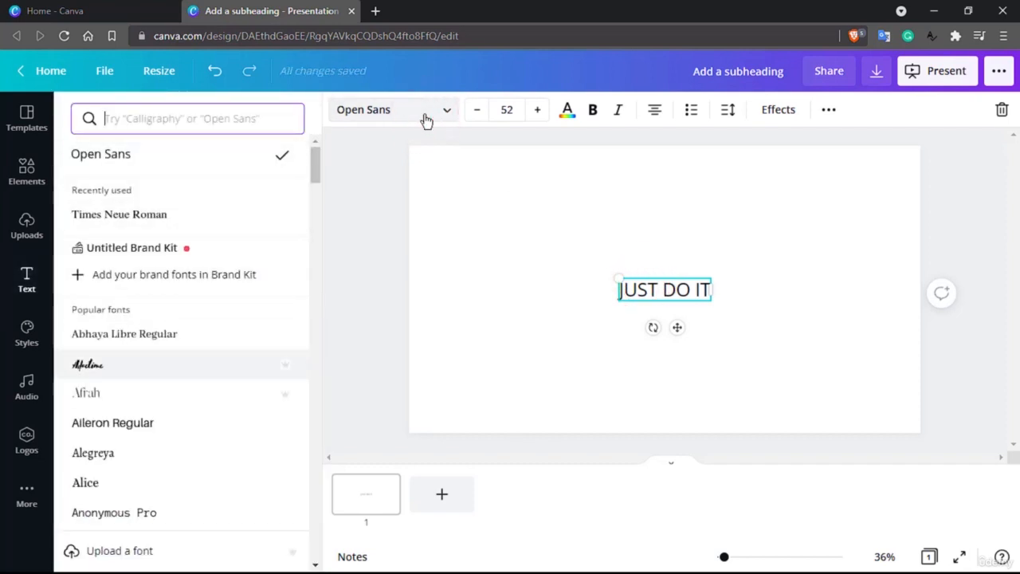
pyautogui.click(86, 365)
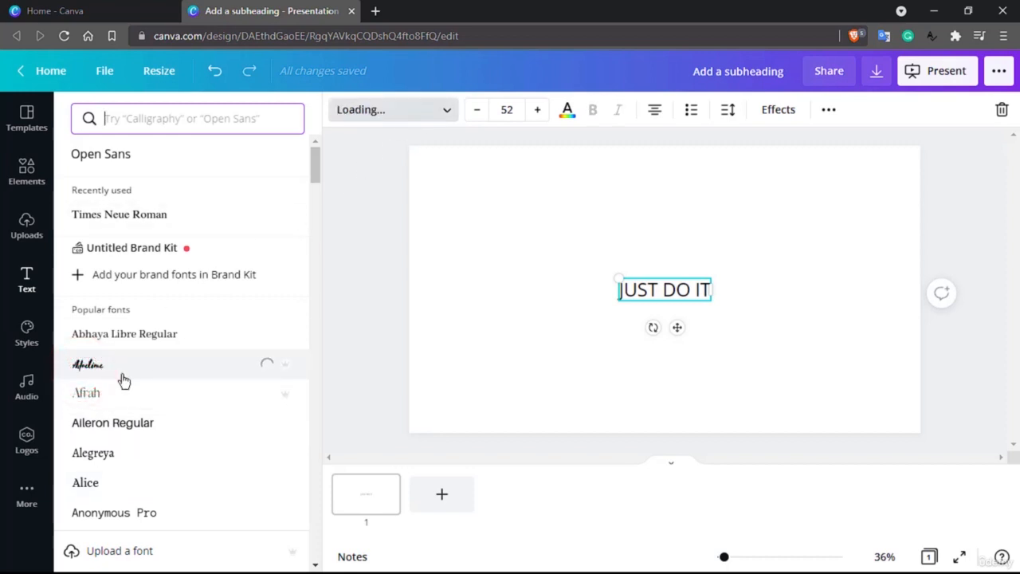
# Try the Articulat and Calgary fonts on the text
pyautogui.scroll(-5, 124, 379)
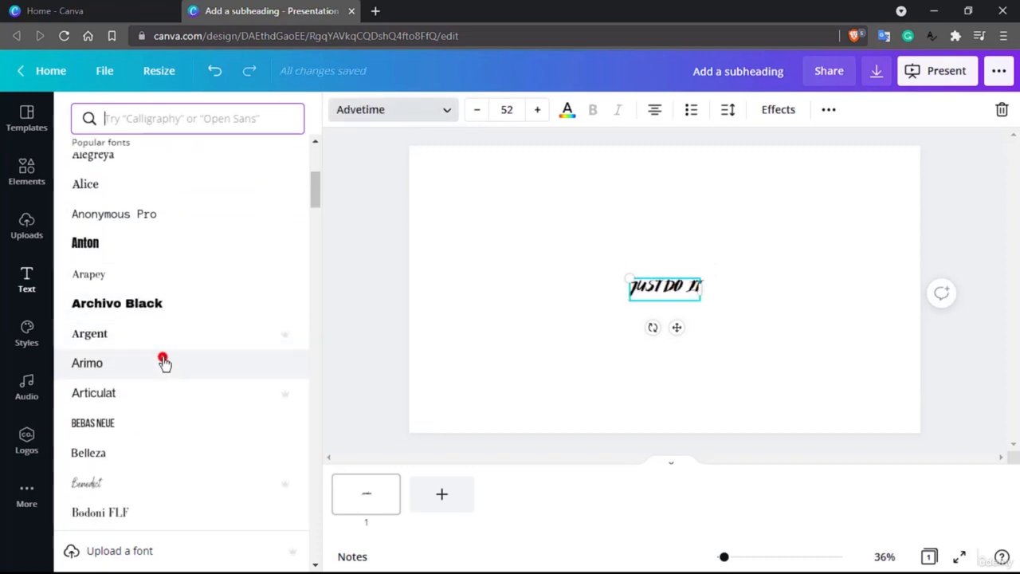
pyautogui.click(163, 363)
pyautogui.click(149, 390)
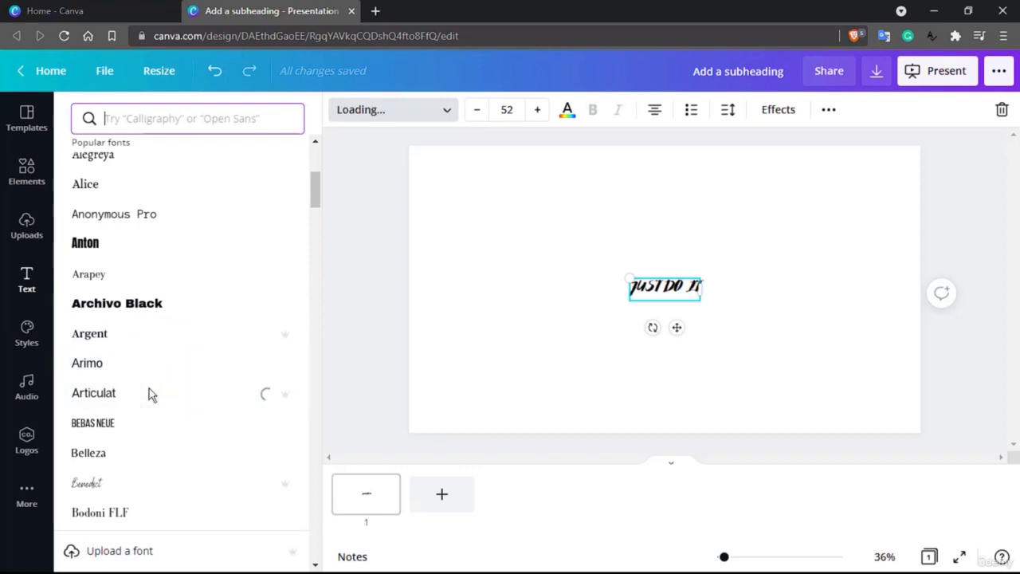
pyautogui.scroll(-7, 155, 407)
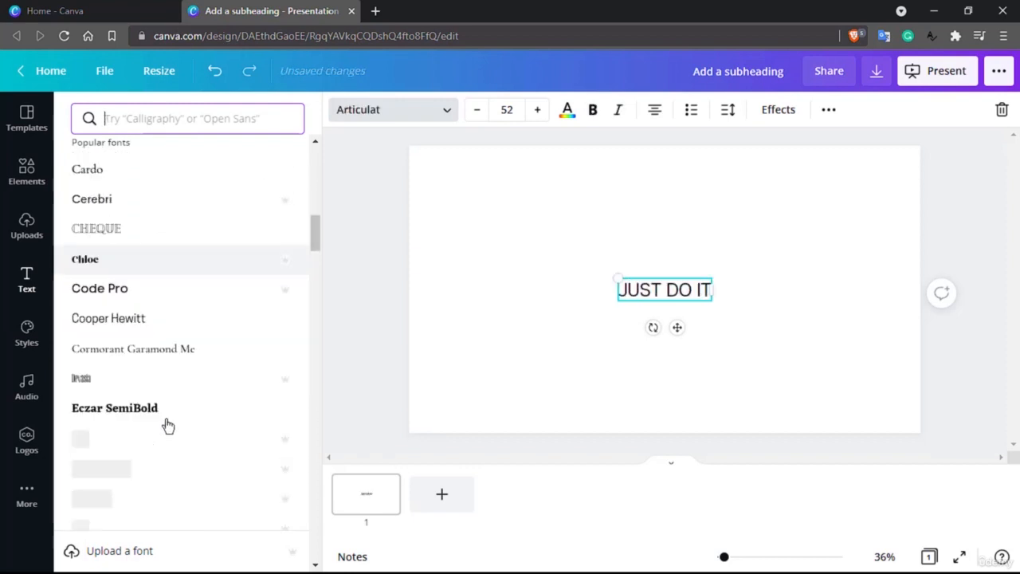
pyautogui.scroll(-2, 166, 424)
pyautogui.scroll(5, 167, 423)
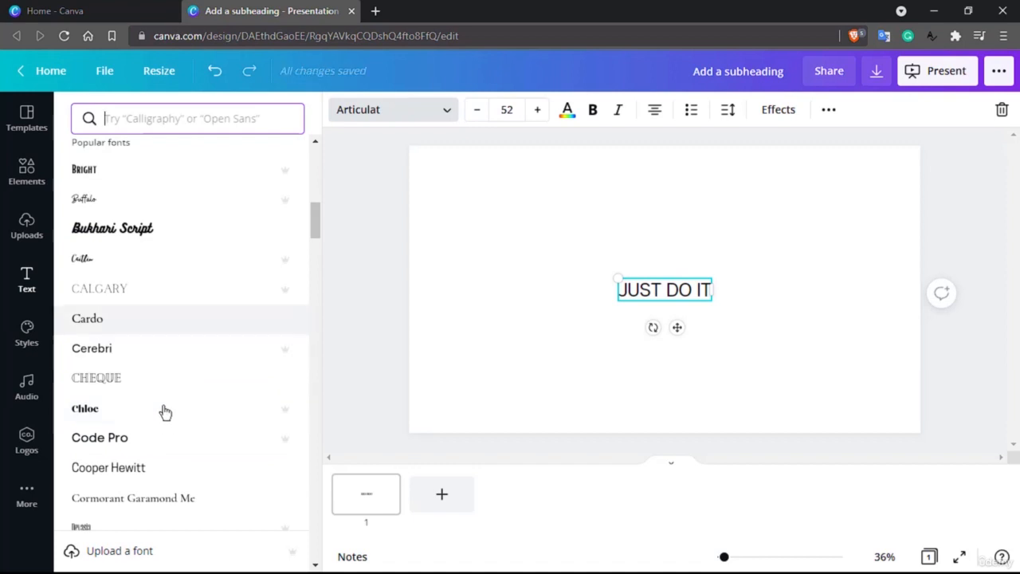
pyautogui.click(139, 299)
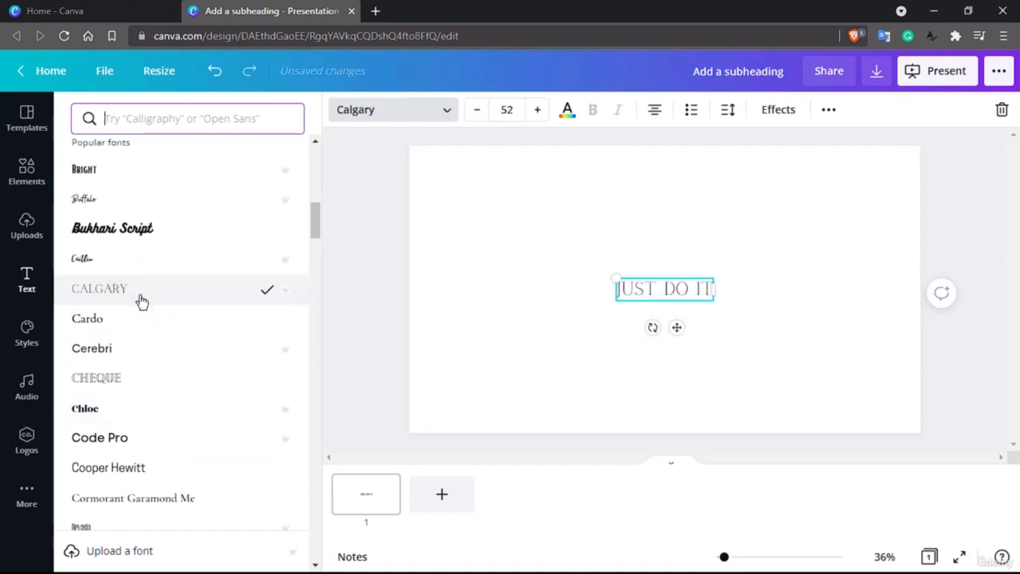
# Change the text's font to Kollektif
pyautogui.scroll(-3, 139, 300)
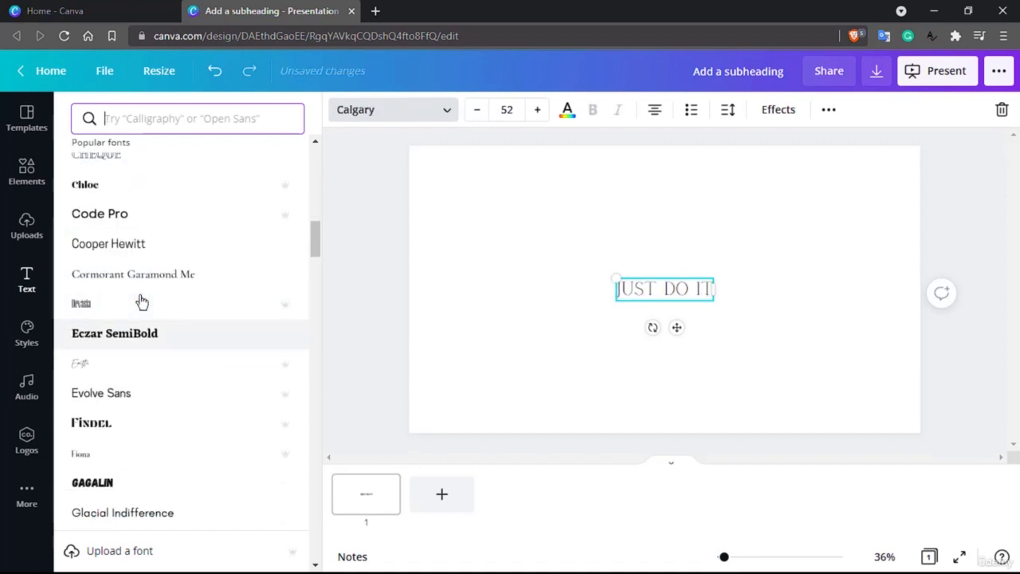
pyautogui.scroll(-1, 150, 302)
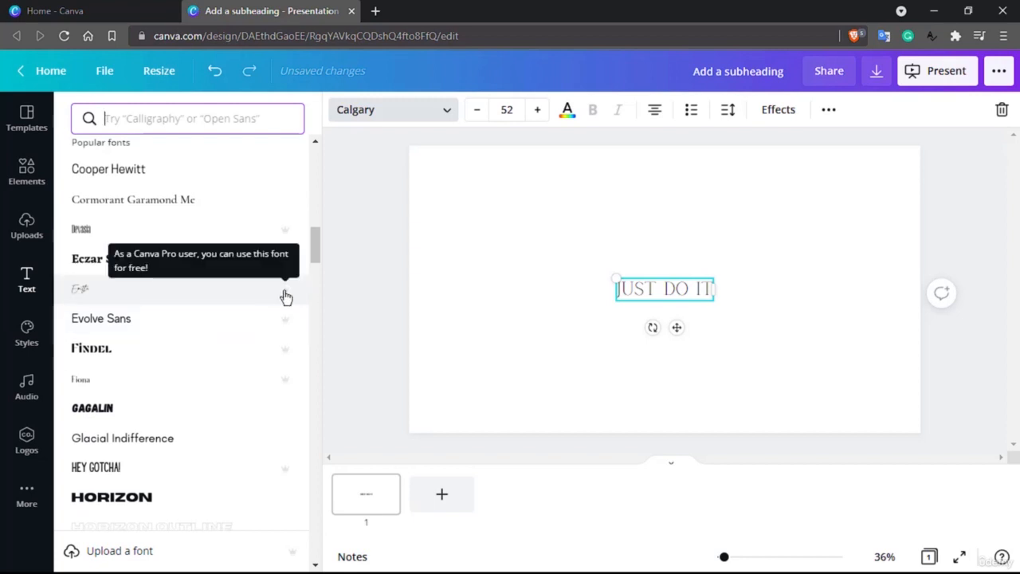
pyautogui.scroll(-2, 286, 297)
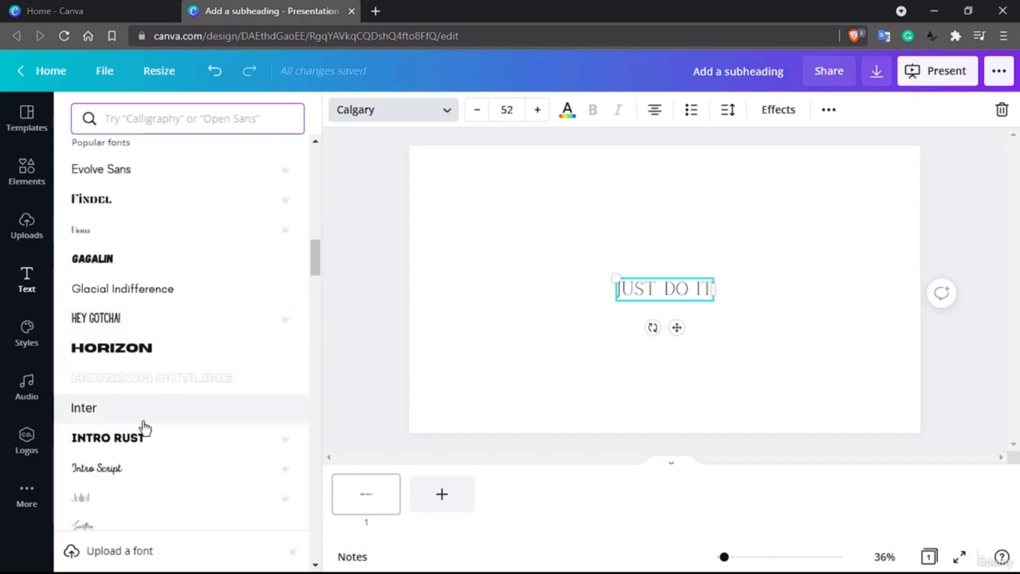
pyautogui.scroll(-2, 145, 428)
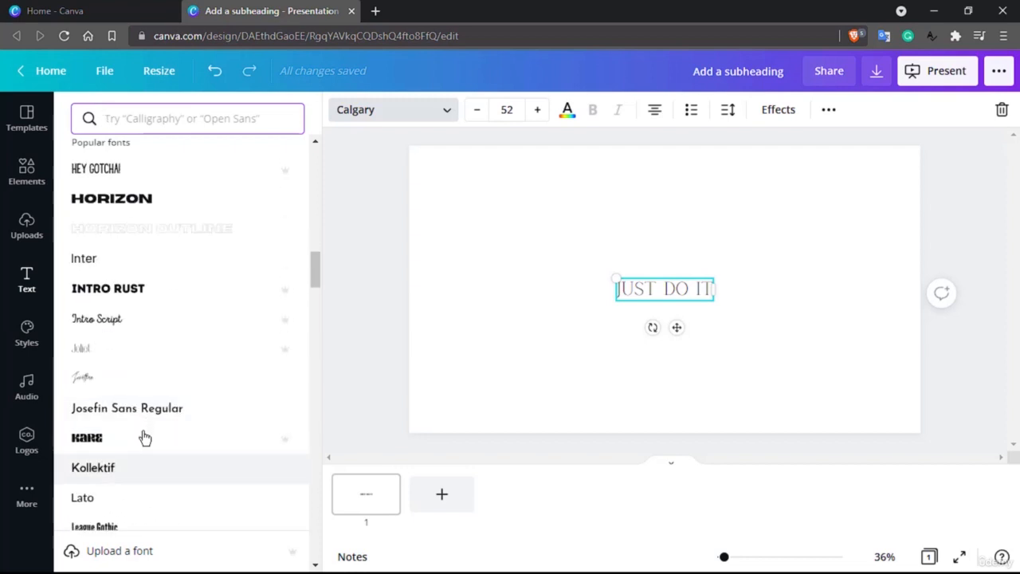
pyautogui.click(144, 470)
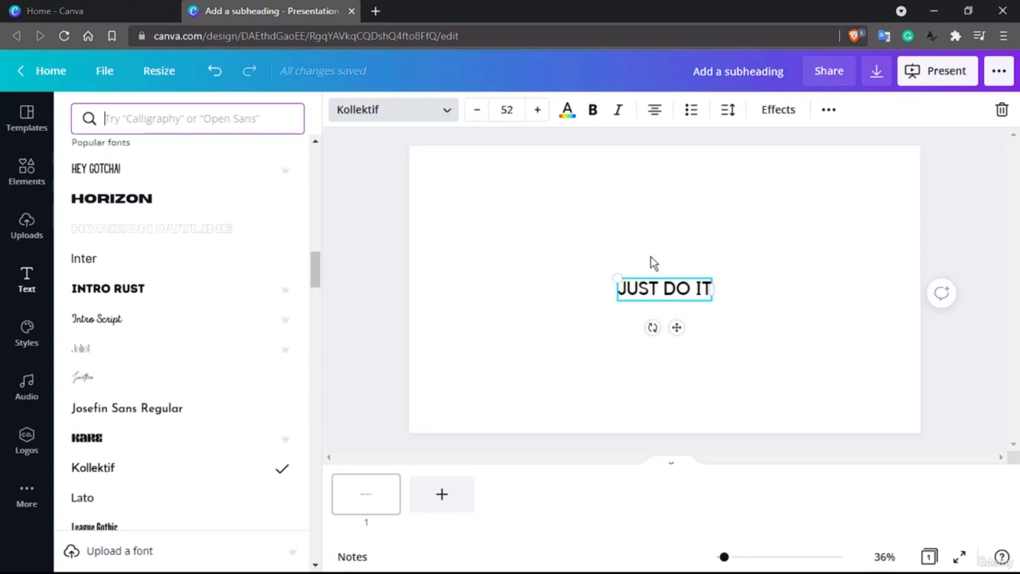
# Increase the text's font size to 61
pyautogui.click(537, 116)
pyautogui.click(536, 115)
pyautogui.click(536, 116)
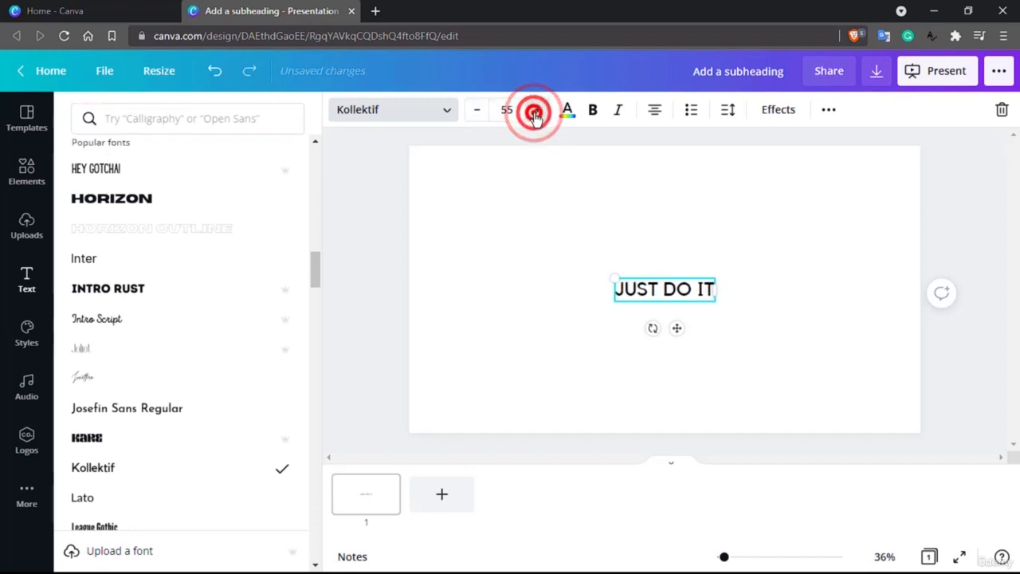
pyautogui.click(536, 115)
pyautogui.click(536, 116)
pyautogui.click(537, 116)
pyautogui.click(537, 116)
pyautogui.click(536, 116)
pyautogui.click(537, 116)
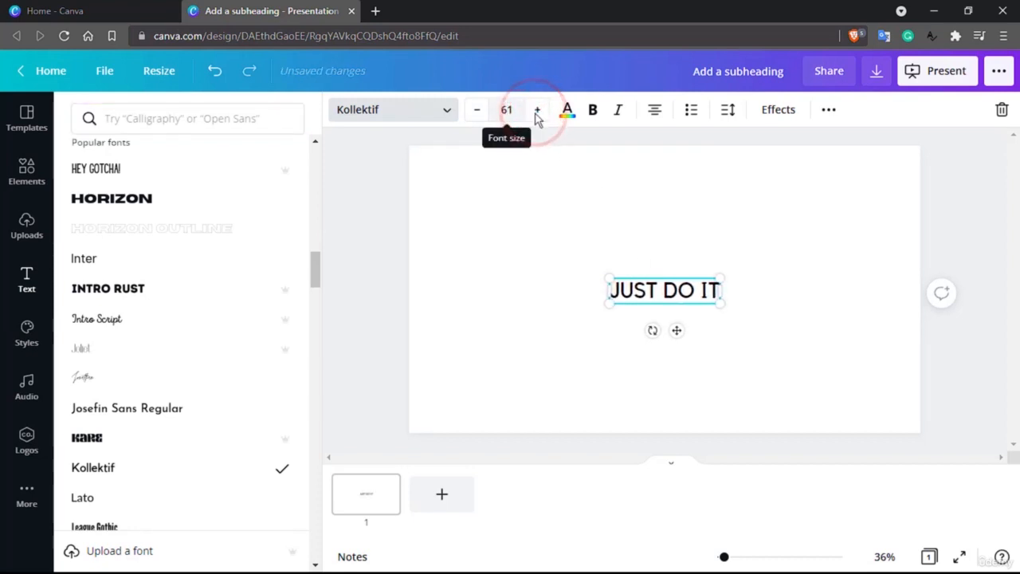
# Try red and blue text colours before setting the text colour back to black
pyautogui.click(568, 112)
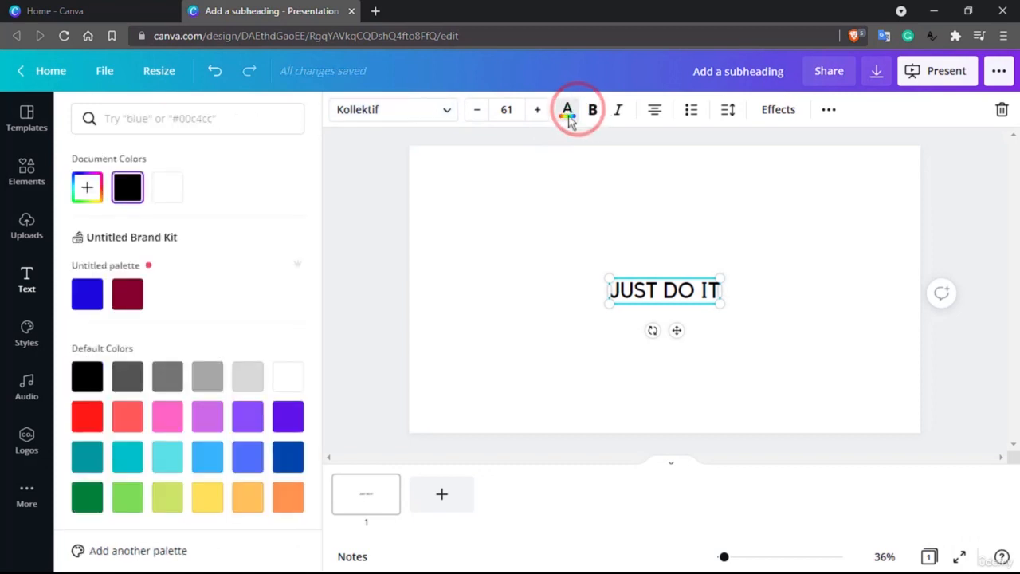
pyautogui.click(91, 424)
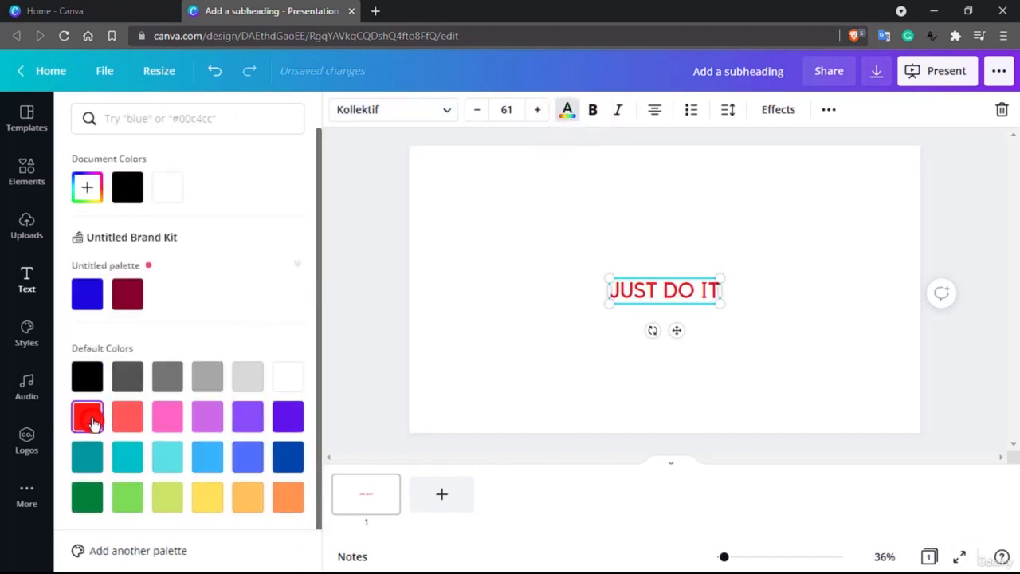
pyautogui.click(87, 293)
pyautogui.click(126, 184)
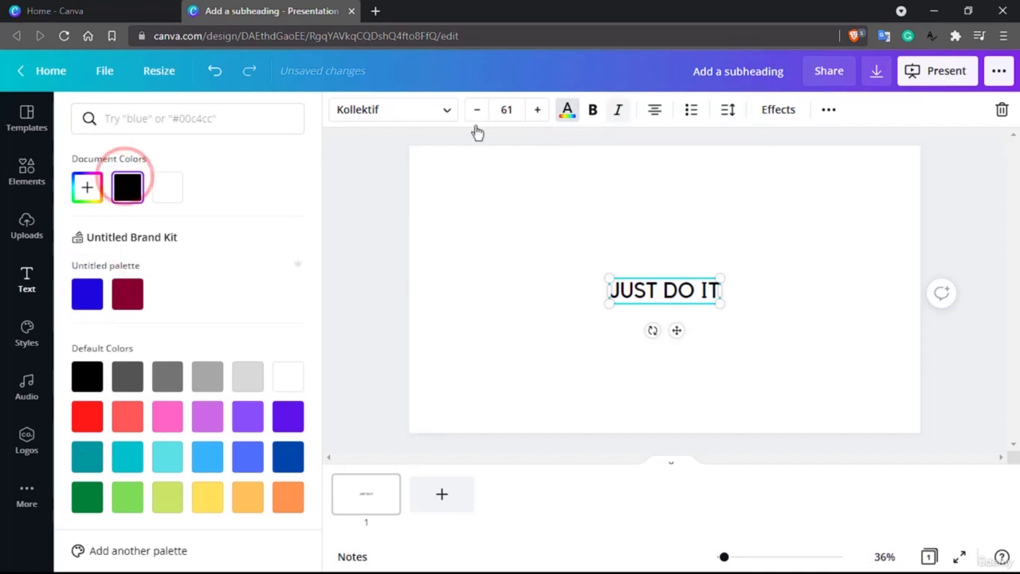
# Make the text bold and italic
pyautogui.click(594, 109)
pyautogui.click(618, 109)
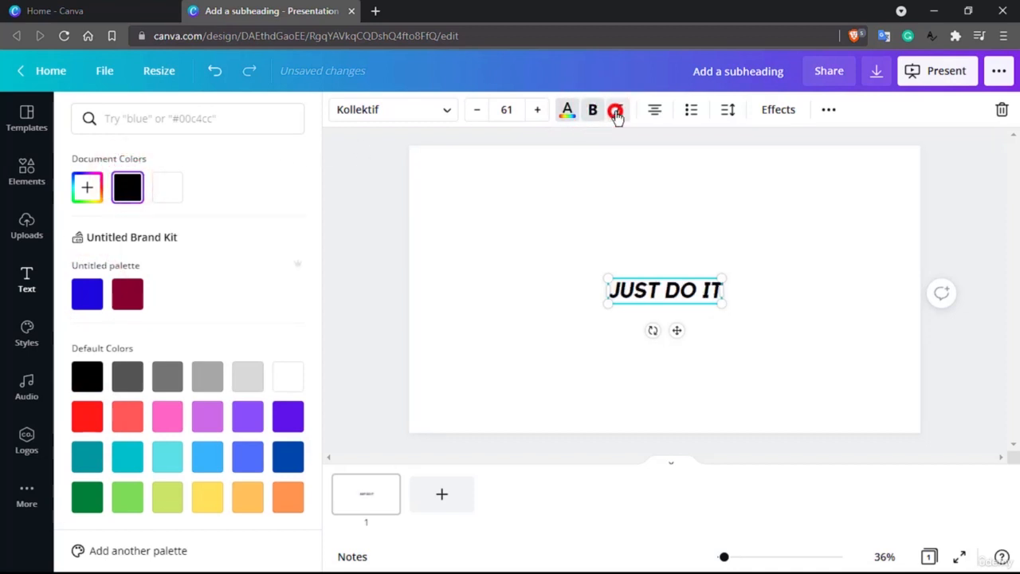
# Cycle the text alignment options until the text is left-aligned
pyautogui.click(653, 111)
pyautogui.click(655, 111)
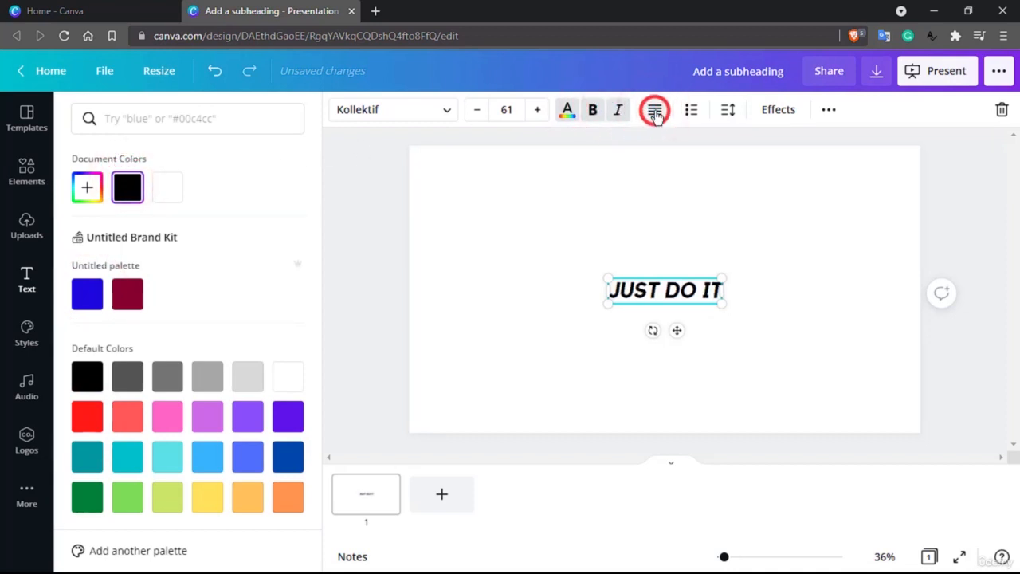
pyautogui.click(656, 112)
pyautogui.click(655, 112)
pyautogui.click(656, 111)
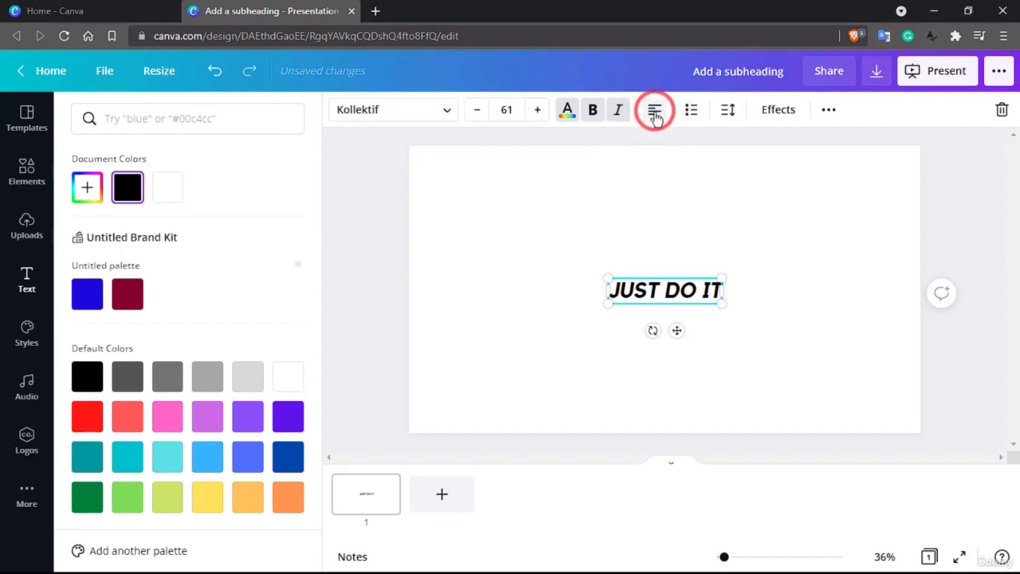
# Scale up the text box by its corners to a font size of about 188, spanning most of the slide
pyautogui.moveTo(528, 321); pyautogui.dragTo(482, 335)
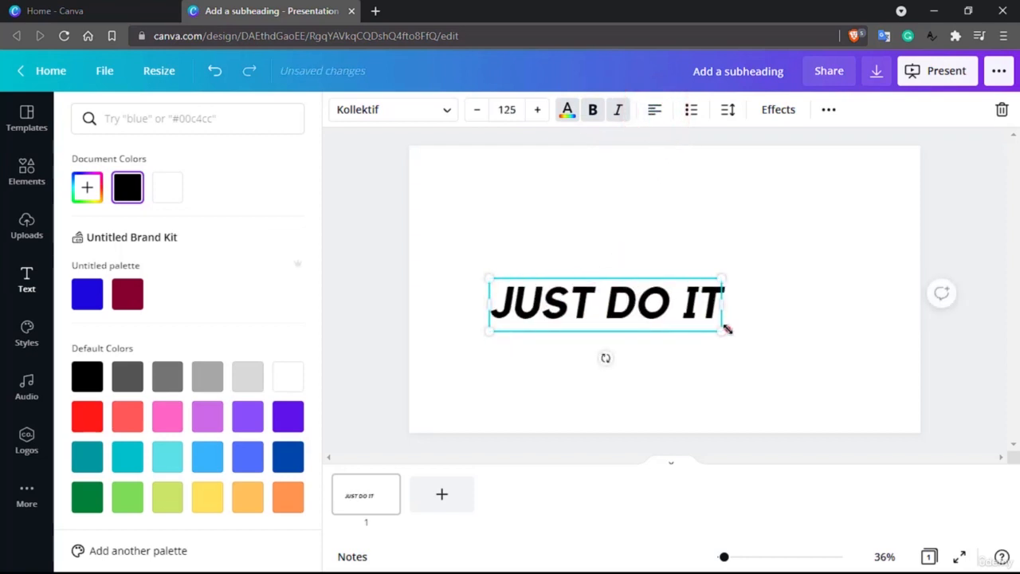
pyautogui.moveTo(727, 328); pyautogui.dragTo(847, 317)
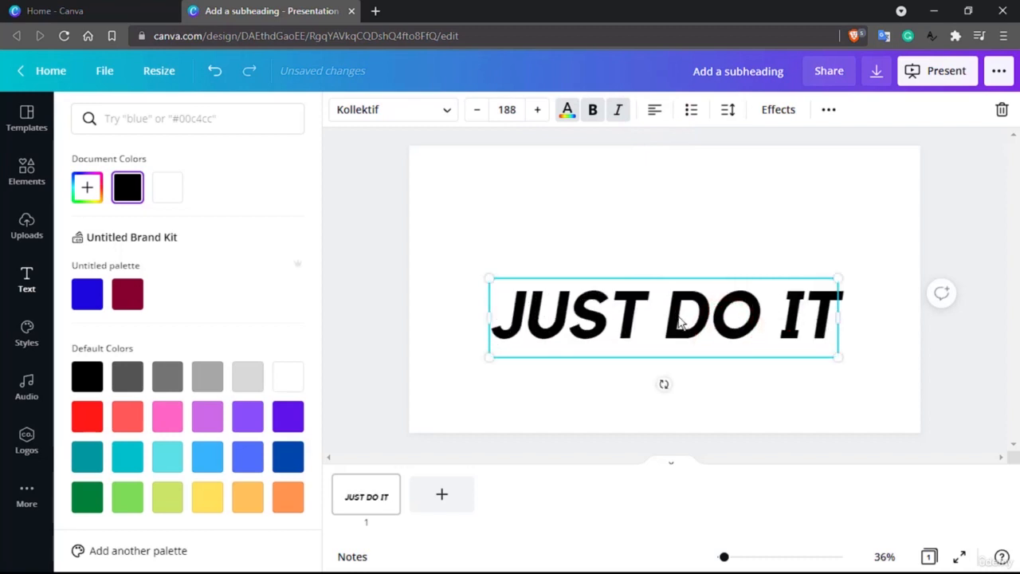
# Break the heading into two lines, JUST and DO IT, and move the text box up toward the slide's centre
pyautogui.press('Return')
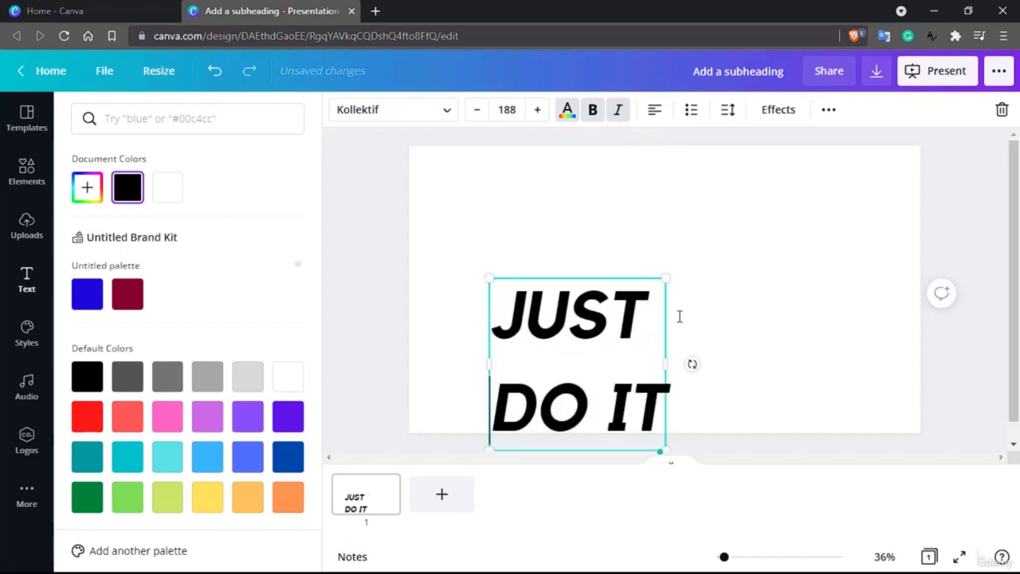
pyautogui.moveTo(590, 284); pyautogui.dragTo(629, 178)
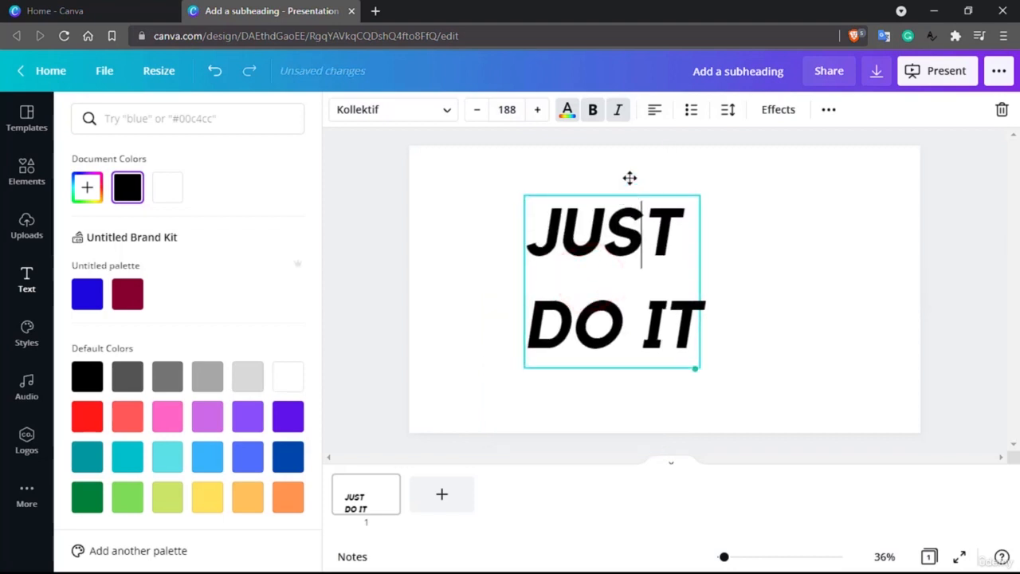
# Widen the text box by its right edge and cycle through the text alignment options
pyautogui.click(651, 115)
pyautogui.click(649, 119)
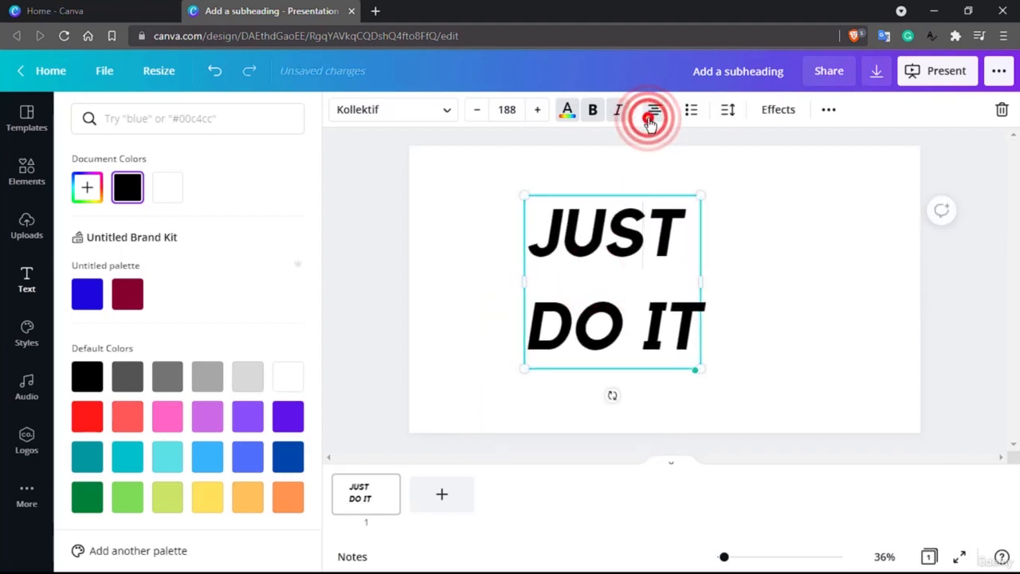
pyautogui.moveTo(705, 285); pyautogui.dragTo(765, 282)
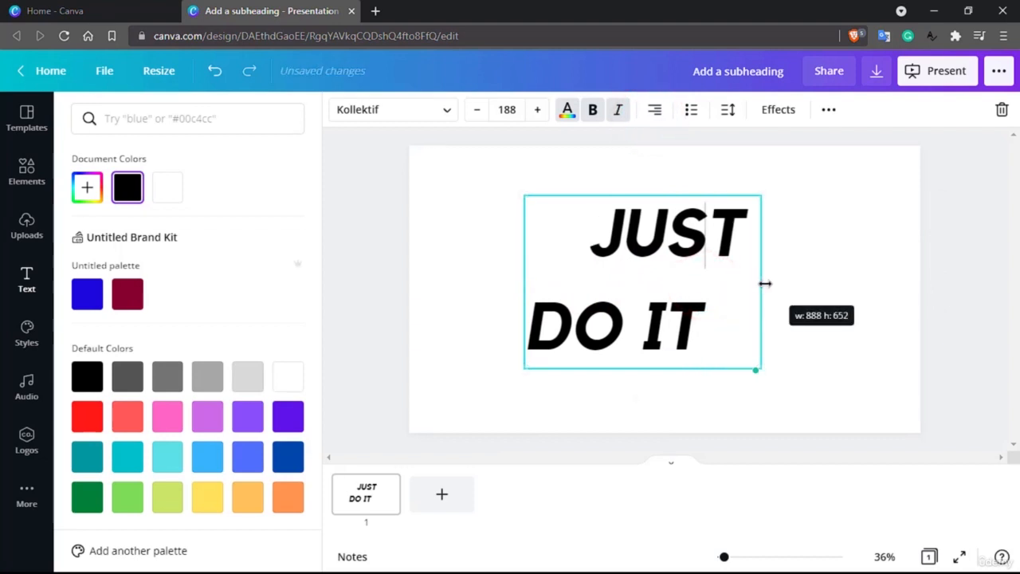
pyautogui.click(652, 109)
pyautogui.click(651, 111)
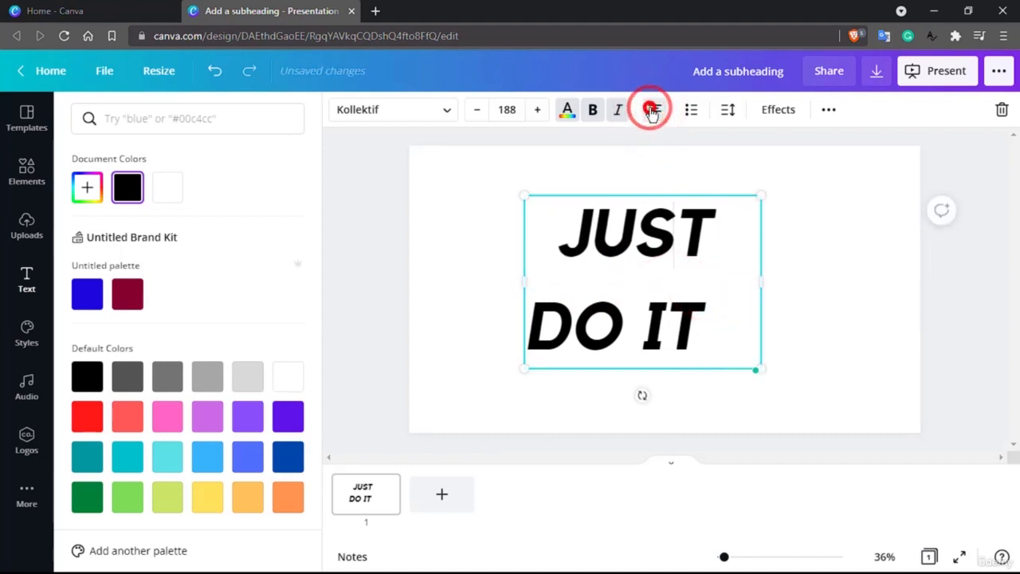
pyautogui.click(651, 111)
pyautogui.click(652, 112)
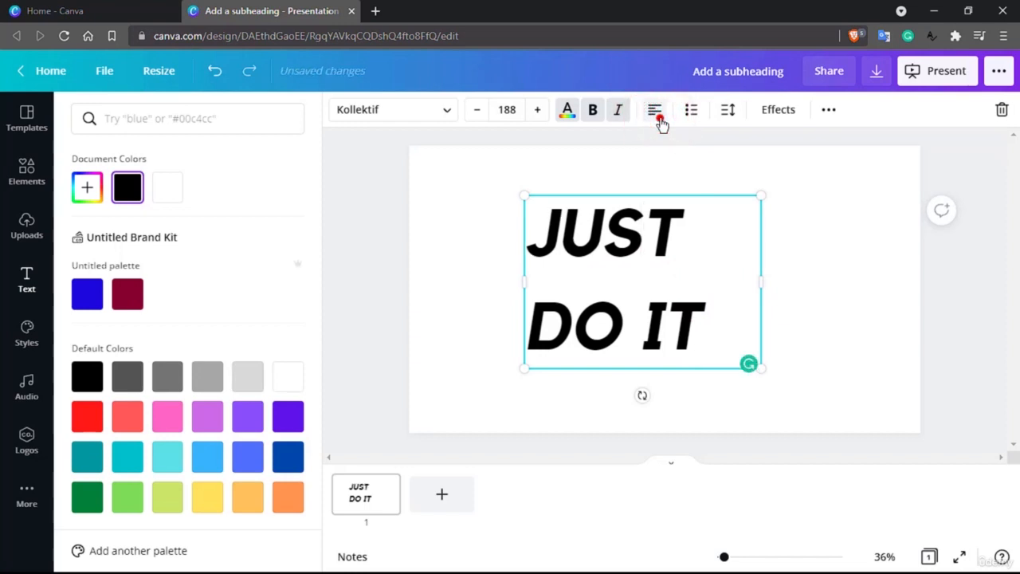
pyautogui.click(658, 118)
pyautogui.click(658, 117)
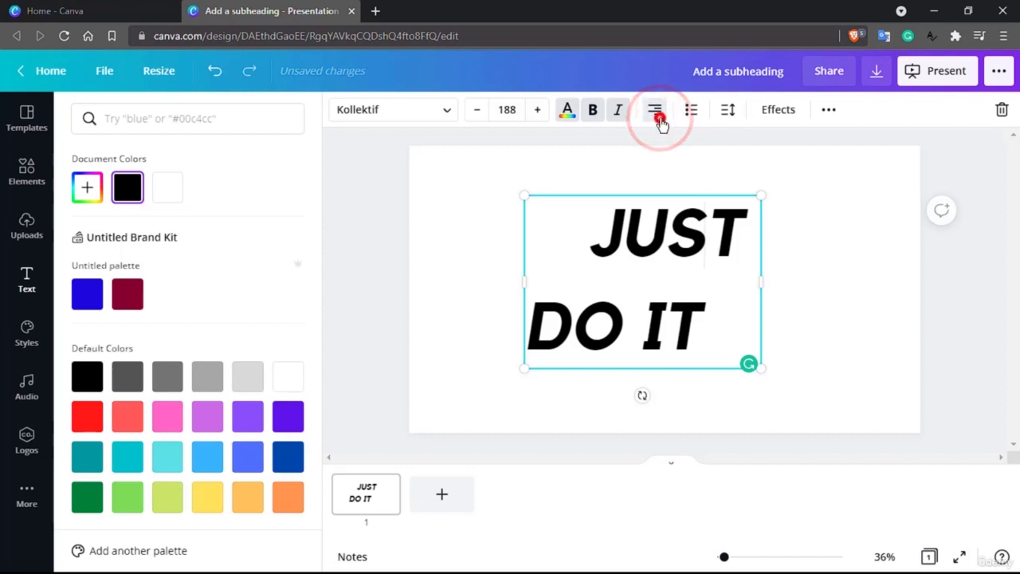
pyautogui.click(659, 118)
# Try bulleted and numbered list formatting and right alignment before returning to plain left-aligned text
pyautogui.click(691, 116)
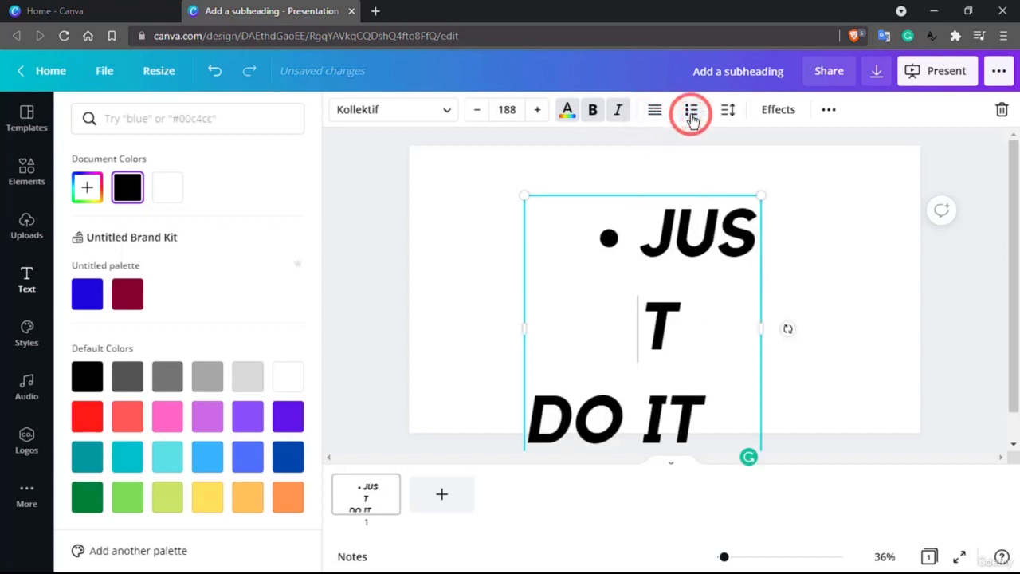
pyautogui.click(691, 116)
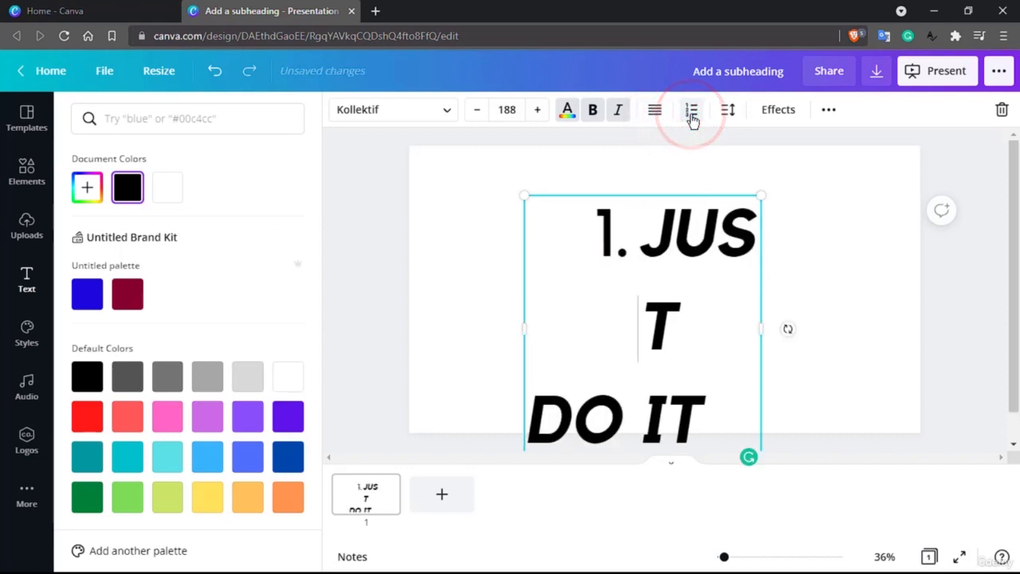
pyautogui.click(691, 115)
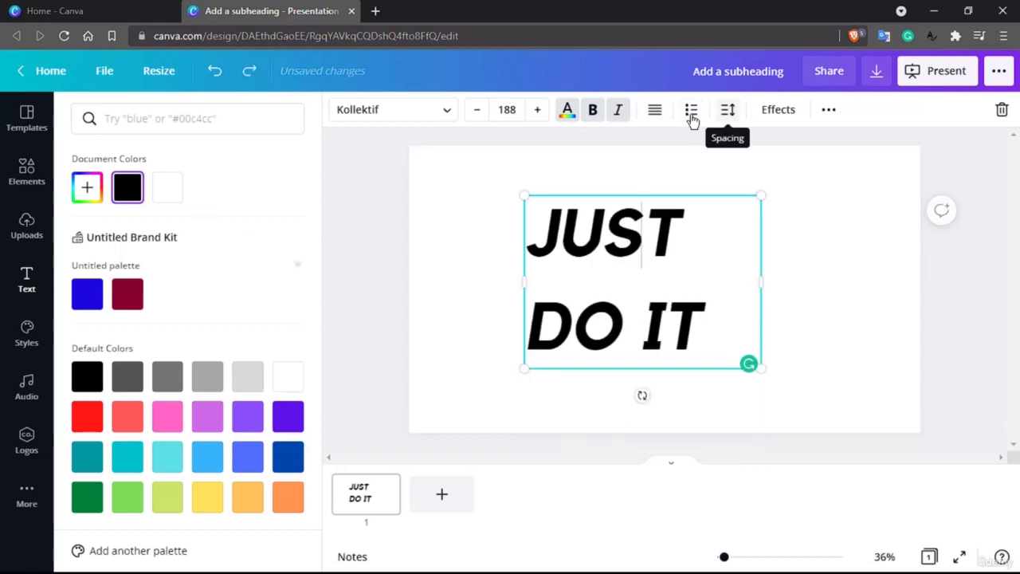
pyautogui.hotkey('ctrl', 'shift', 'r')
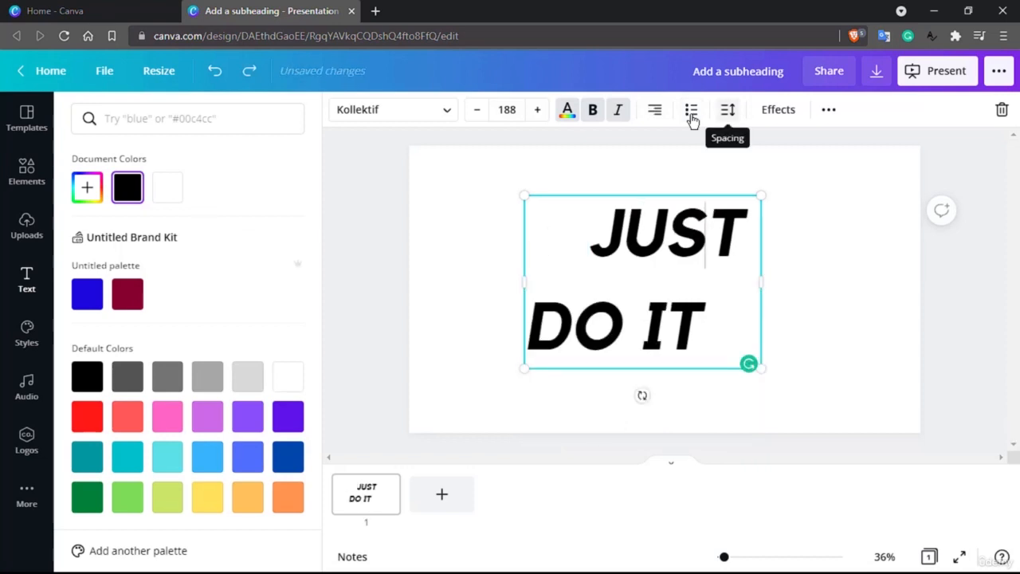
pyautogui.click(654, 112)
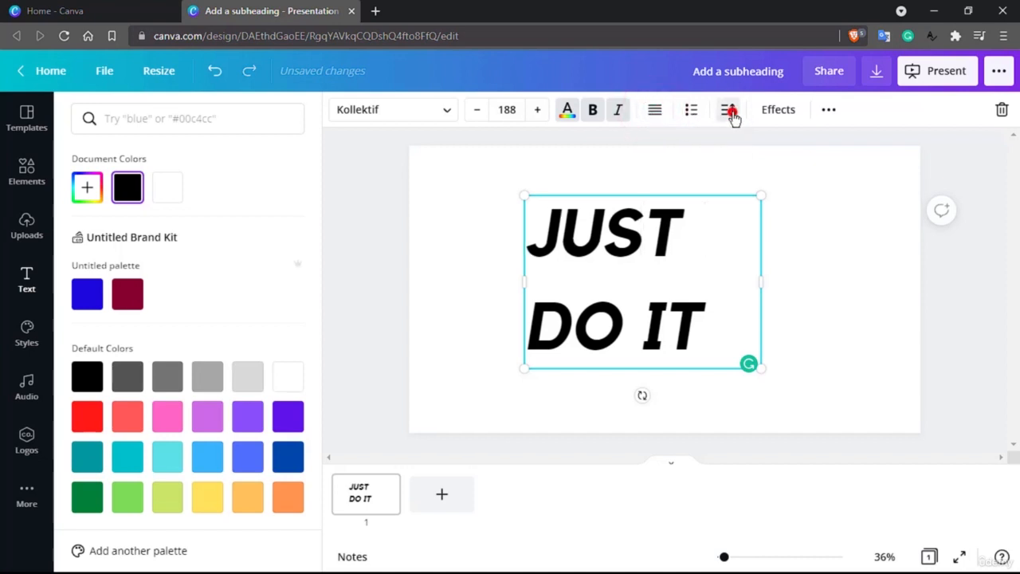
pyautogui.click(732, 112)
pyautogui.moveTo(843, 161)
pyautogui.mouseDown()
pyautogui.moveTo(858, 164)
pyautogui.moveTo(848, 165)
pyautogui.mouseUp()
pyautogui.click(611, 243)
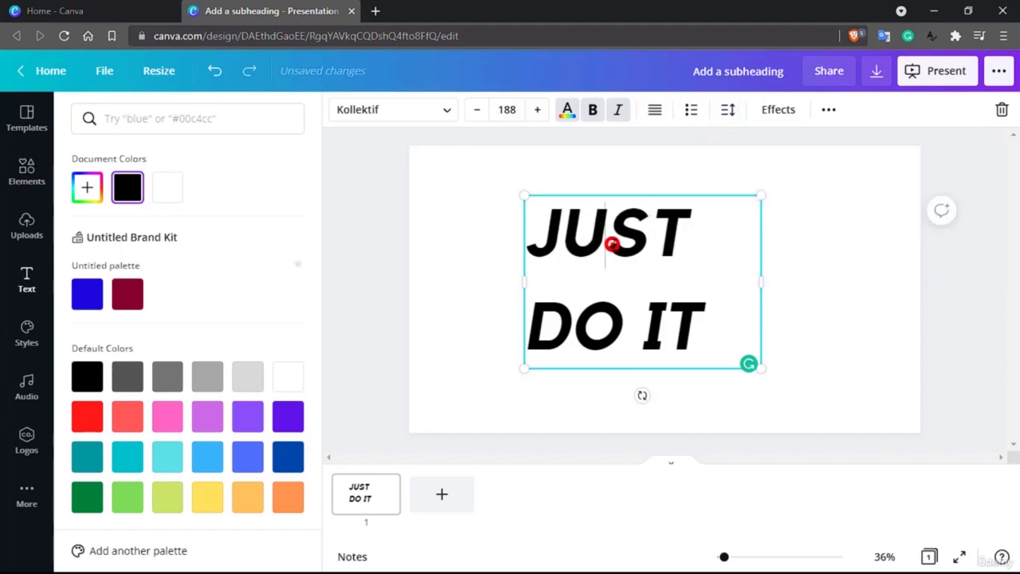
pyautogui.doubleClick(612, 239)
pyautogui.click(641, 204)
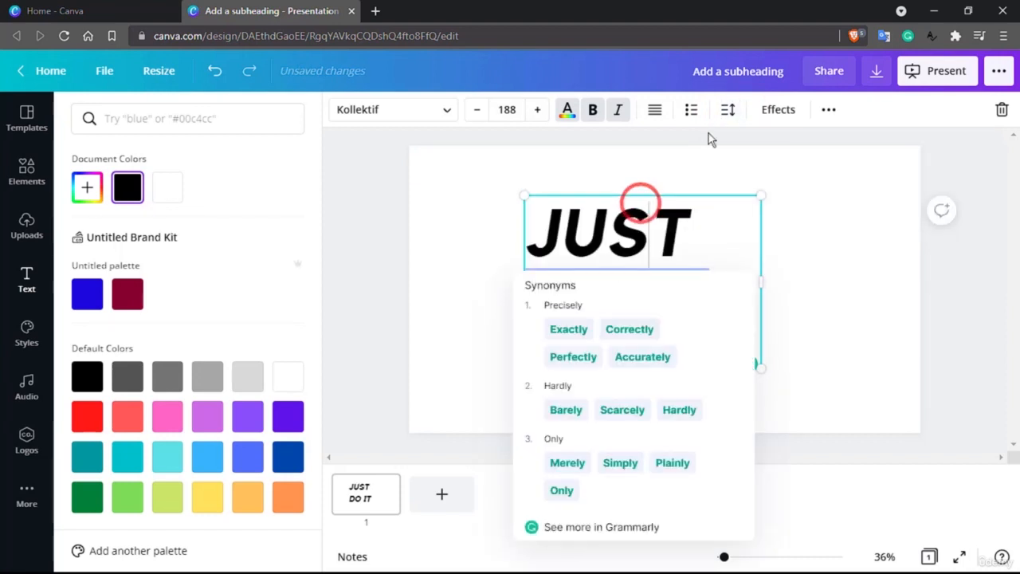
# Set the letter spacing to 181 and line spacing to 2.09, trying the anchor options before returning to the first one
pyautogui.click(726, 110)
pyautogui.click(843, 161)
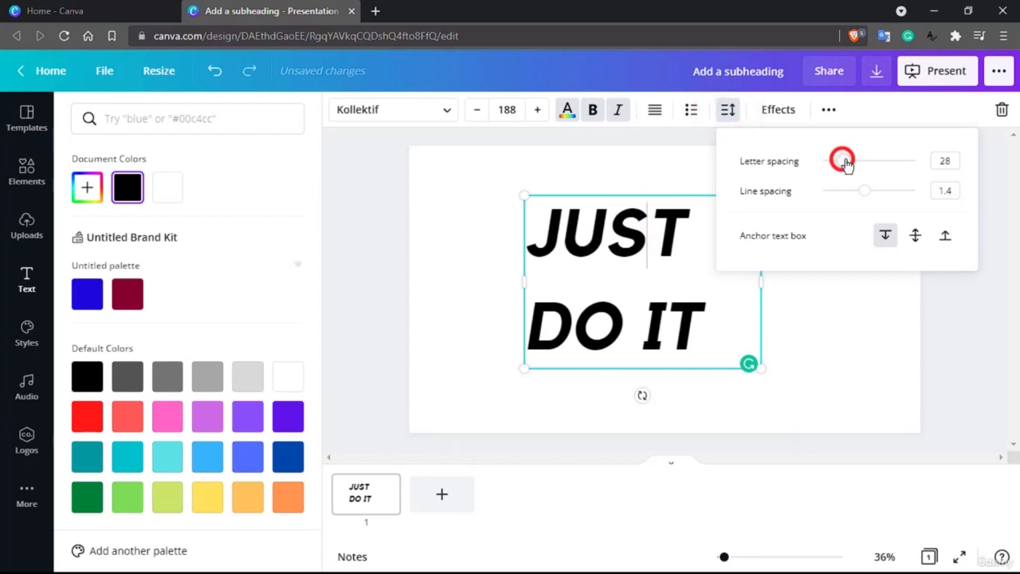
pyautogui.moveTo(847, 163); pyautogui.dragTo(898, 194)
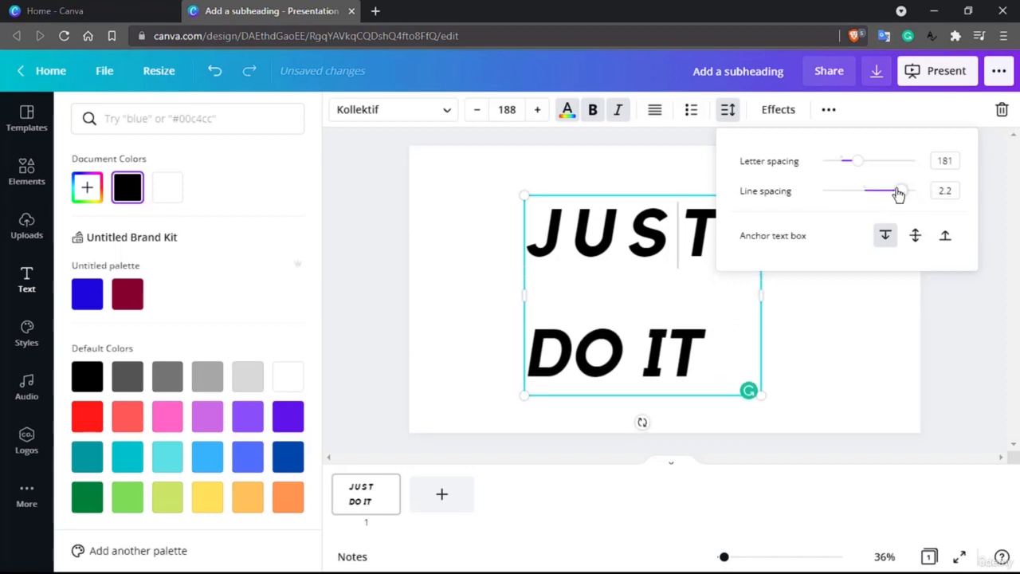
pyautogui.click(916, 236)
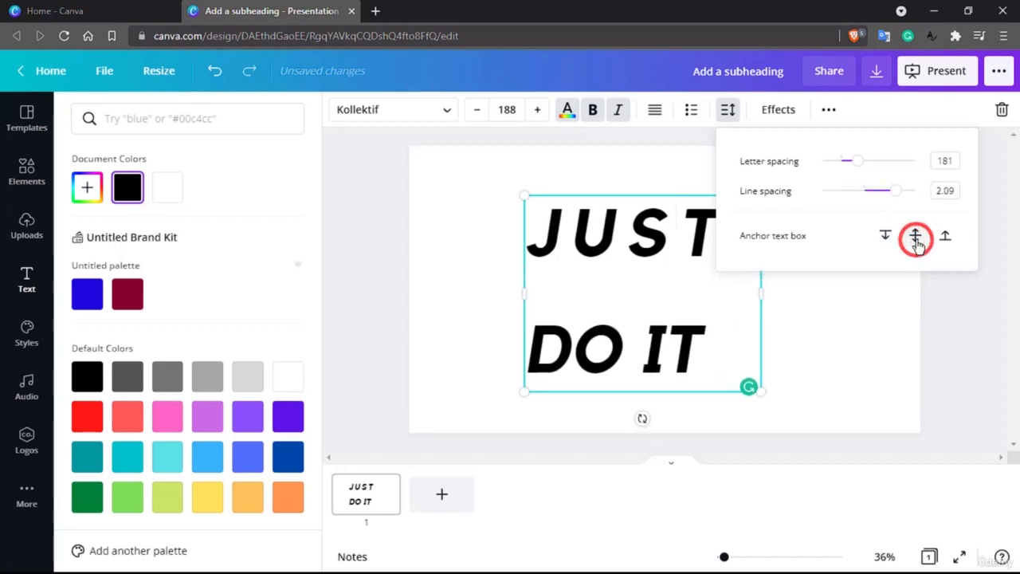
pyautogui.click(946, 236)
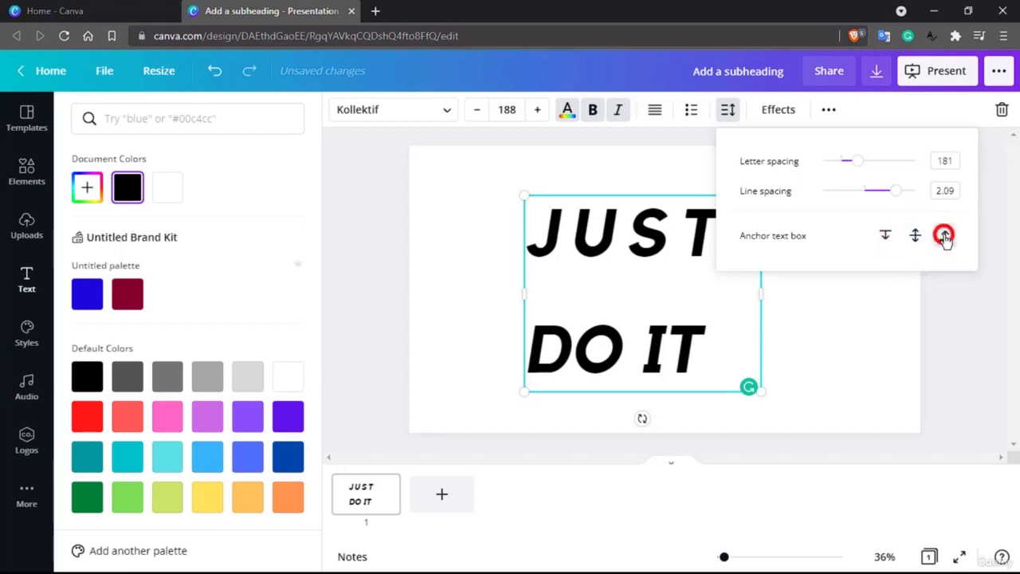
pyautogui.click(884, 237)
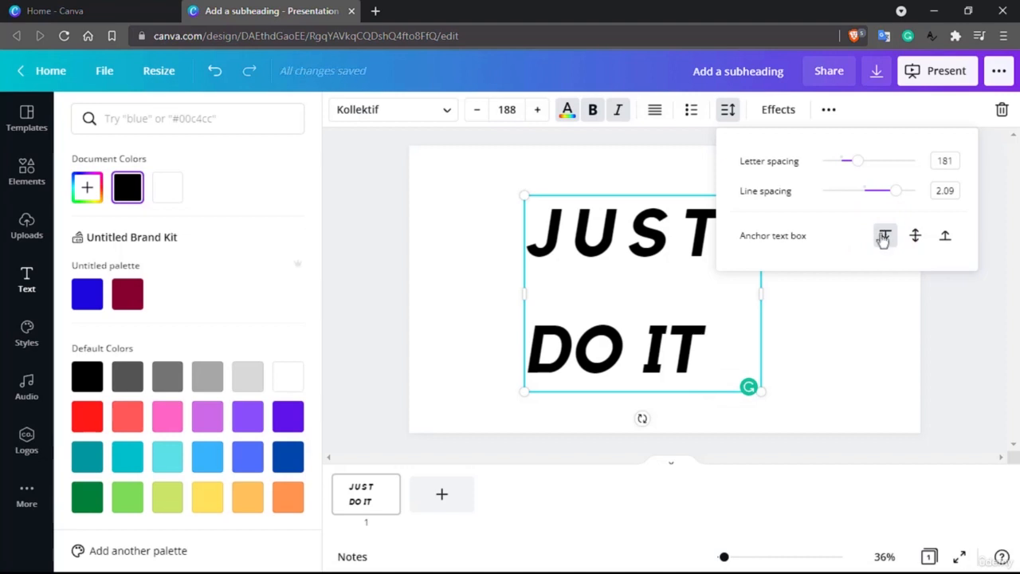
# Apply the Splice text effect with thickness 58 and offset 53
pyautogui.click(773, 118)
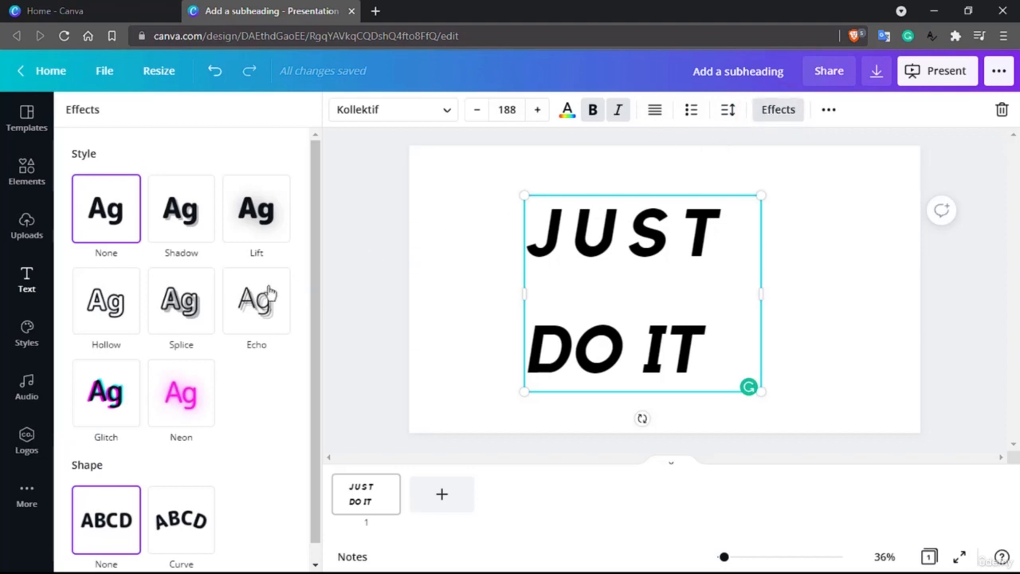
pyautogui.click(187, 320)
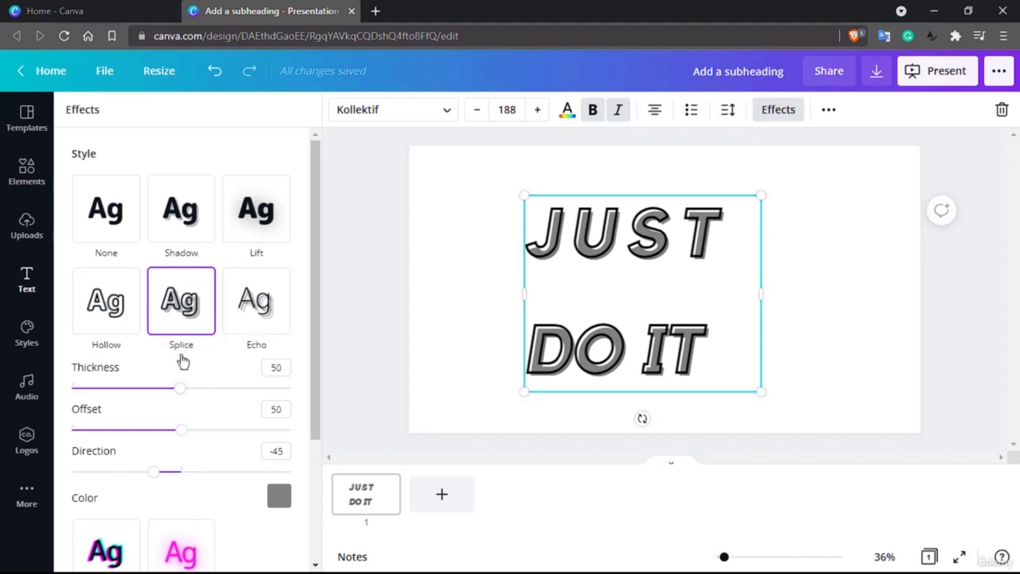
pyautogui.click(198, 398)
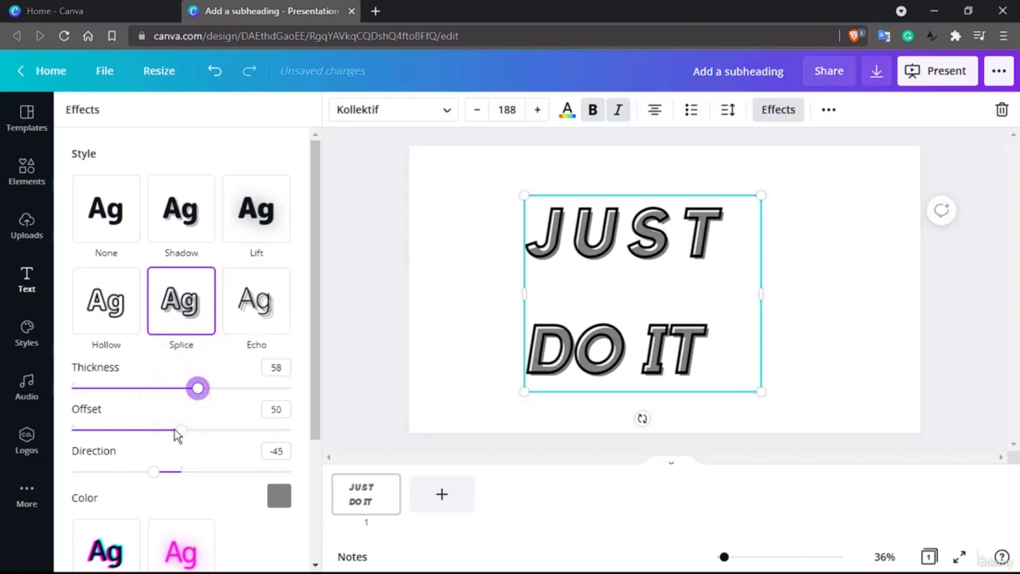
pyautogui.moveTo(177, 432); pyautogui.dragTo(186, 429)
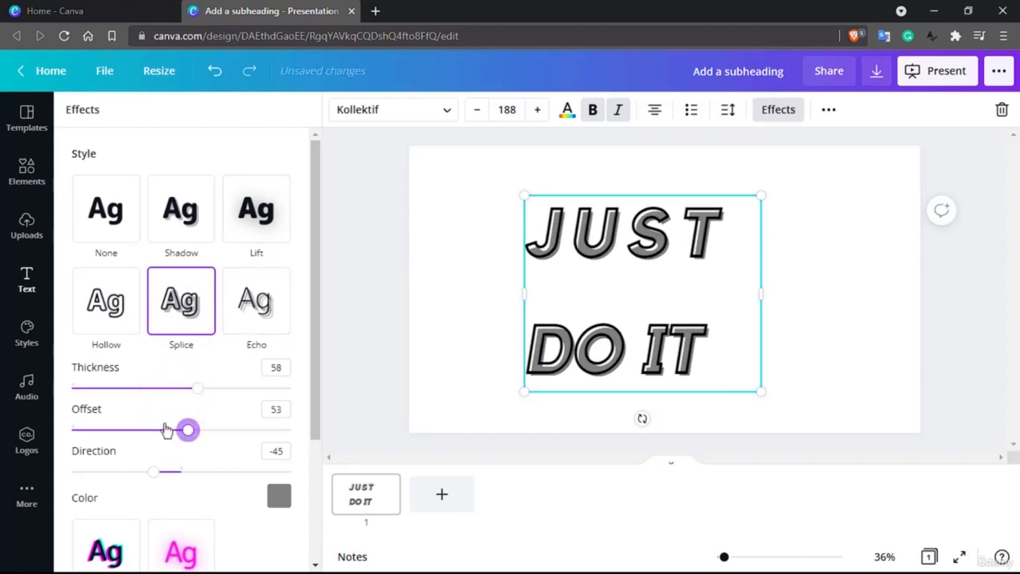
# Try the Neon style and Curve shape effects, then undo back to the Splice effect
pyautogui.scroll(-2, 156, 429)
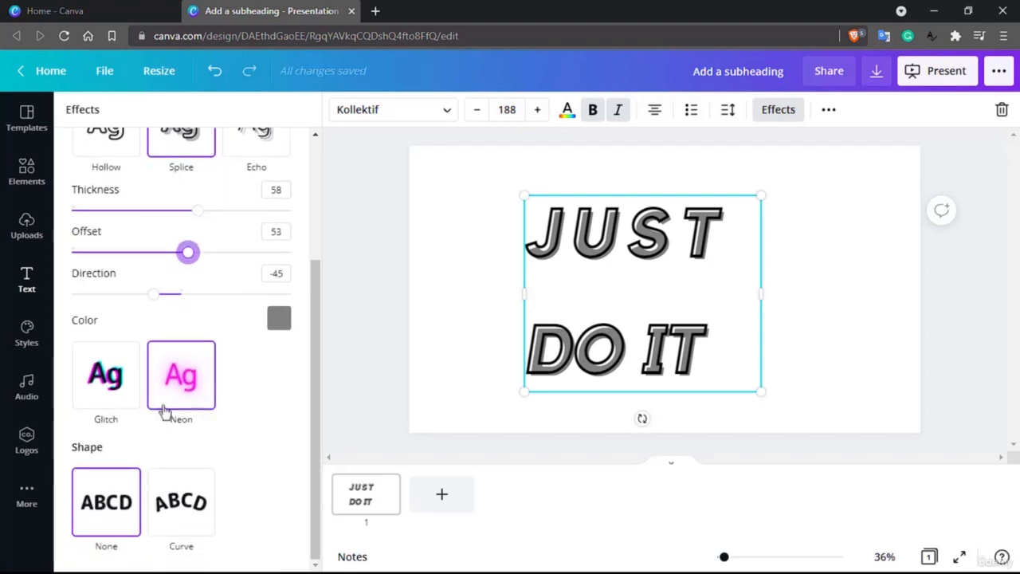
pyautogui.click(180, 383)
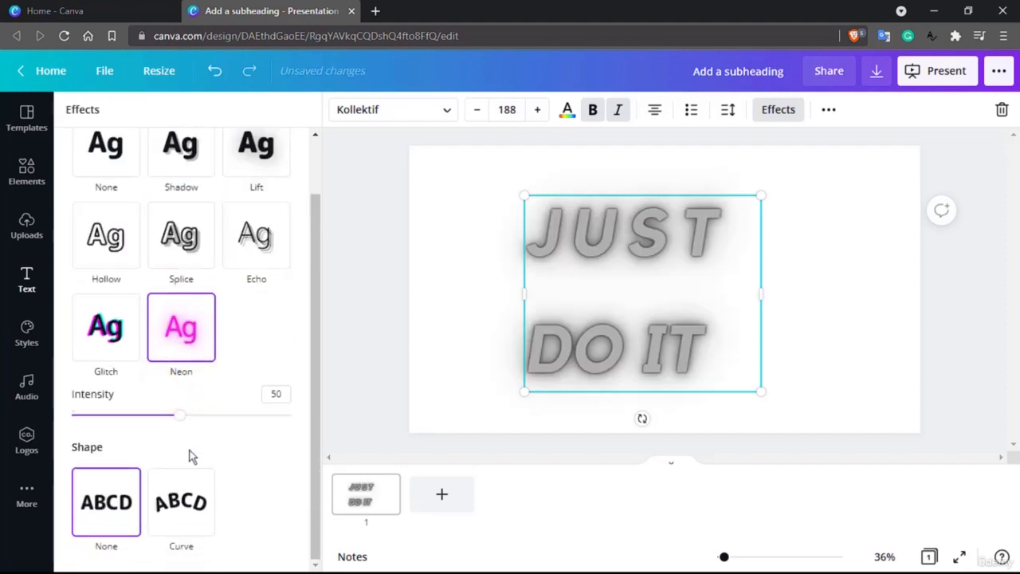
pyautogui.click(198, 508)
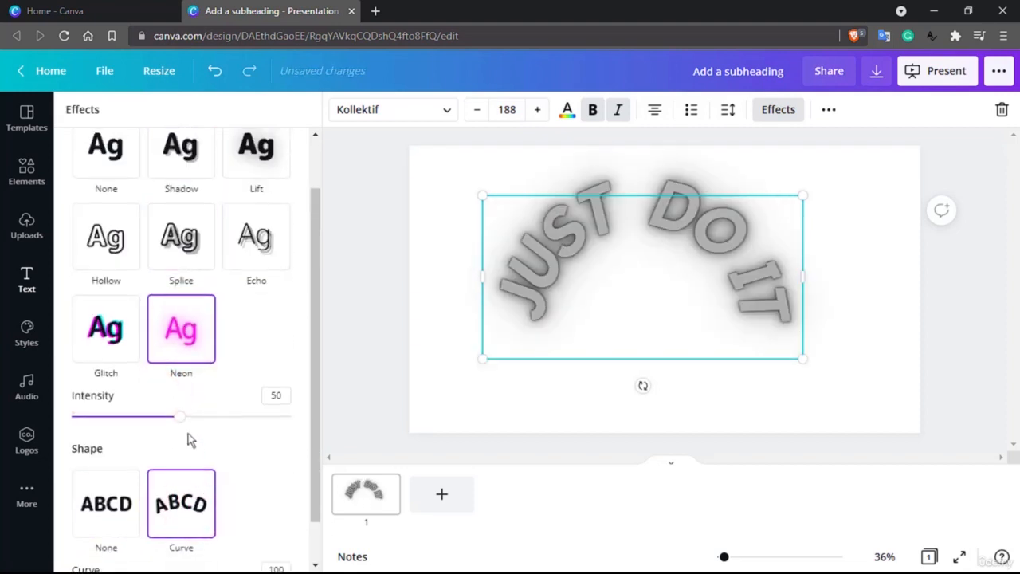
pyautogui.scroll(1, 174, 322)
pyautogui.click(173, 317)
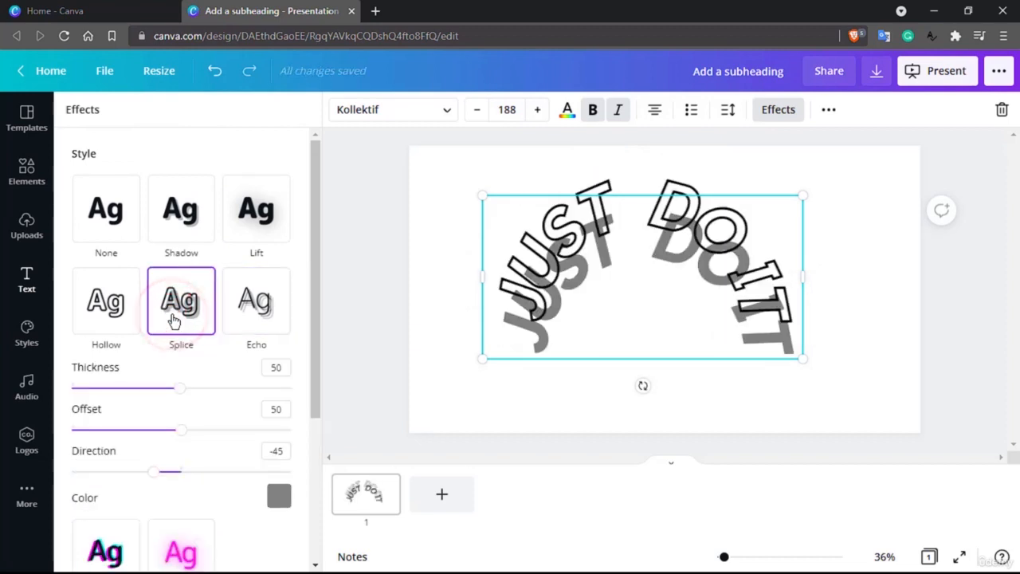
pyautogui.scroll(-2, 176, 372)
pyautogui.click(195, 507)
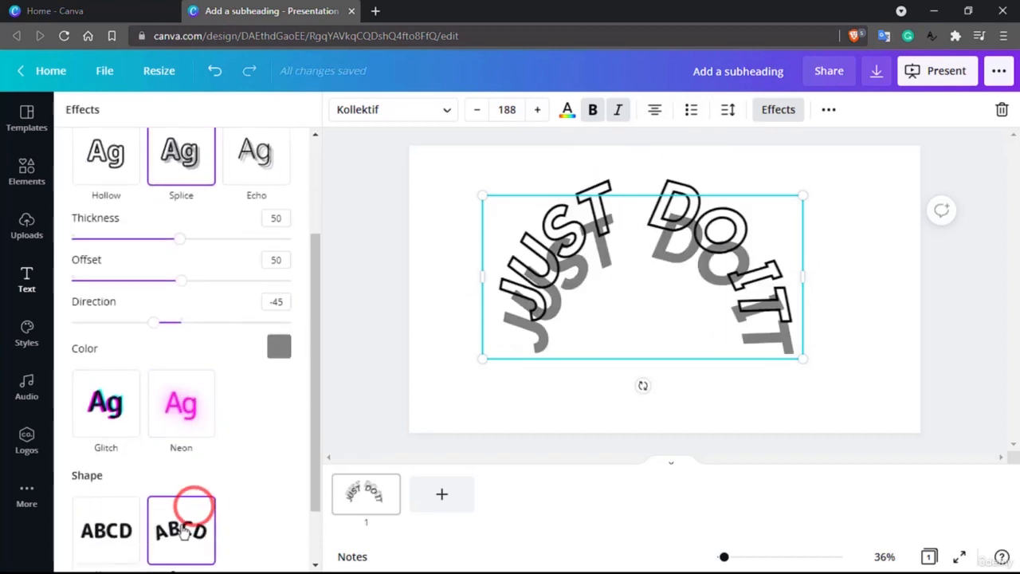
pyautogui.click(220, 72)
pyautogui.click(220, 72)
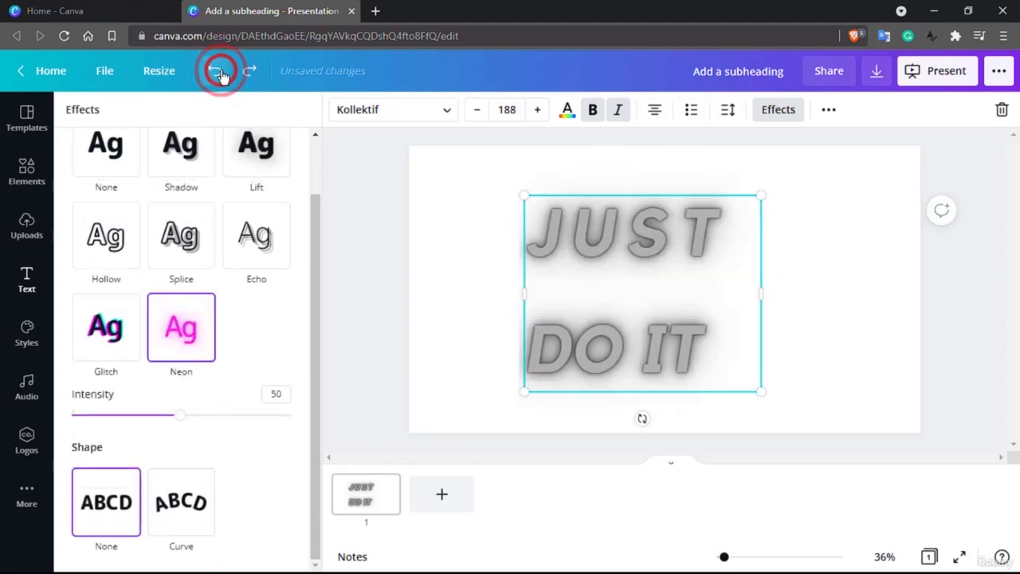
pyautogui.click(220, 72)
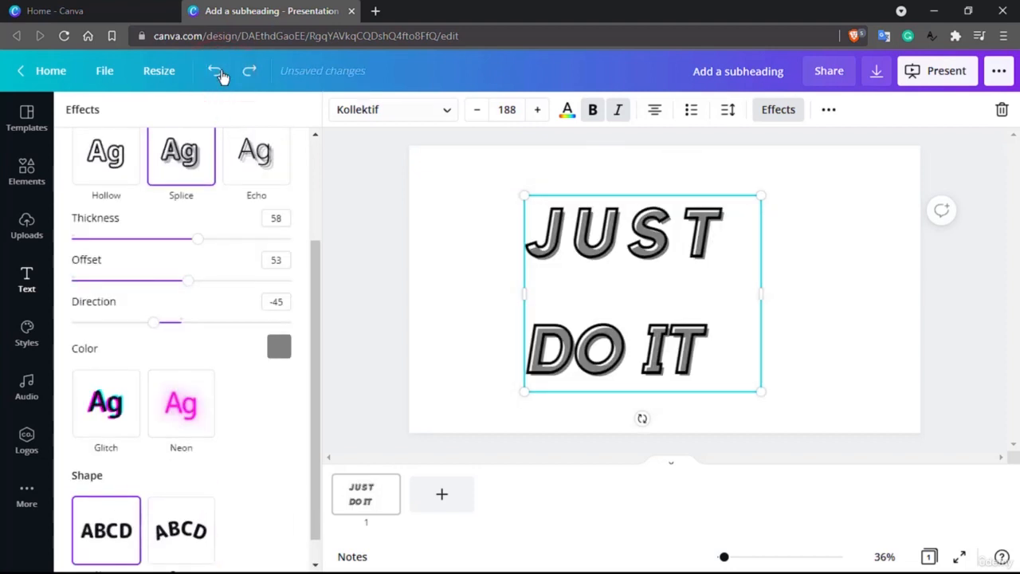
# Toggle underline on and off and turn on the uppercase text option
pyautogui.click(829, 111)
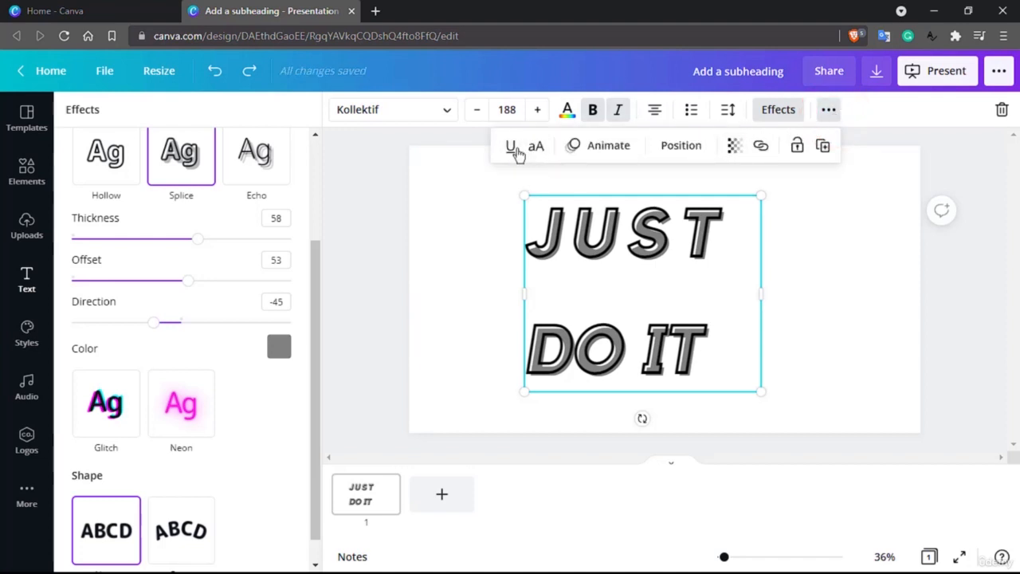
pyautogui.click(514, 150)
pyautogui.click(514, 149)
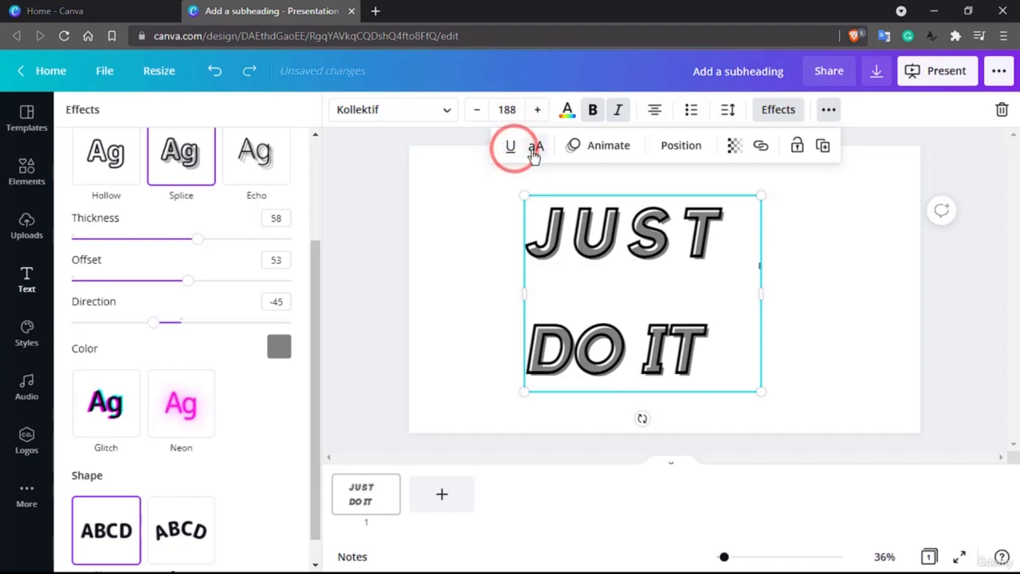
pyautogui.click(534, 150)
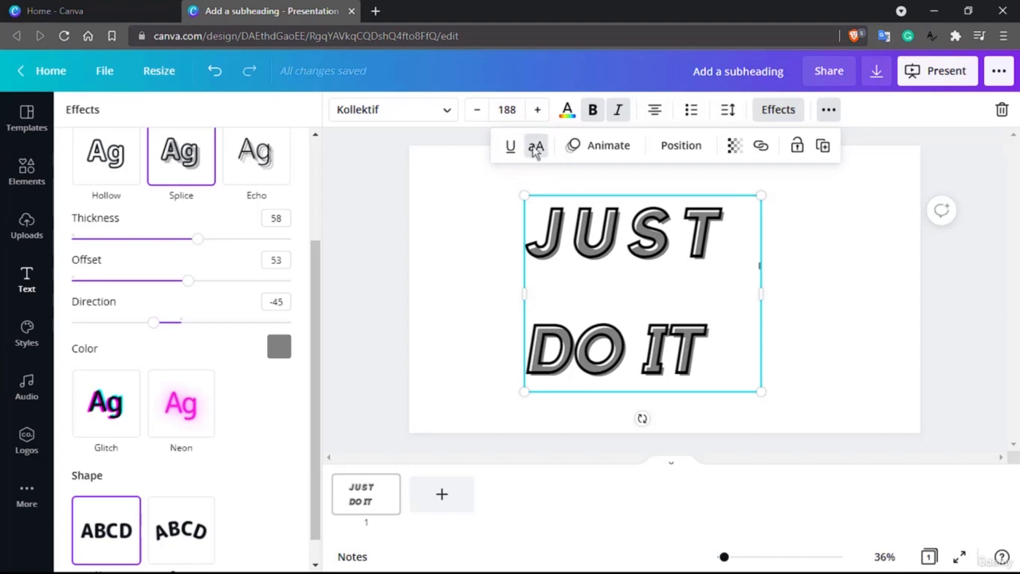
# Select the heading's text and toggle the uppercase option off and on again
pyautogui.click(562, 230)
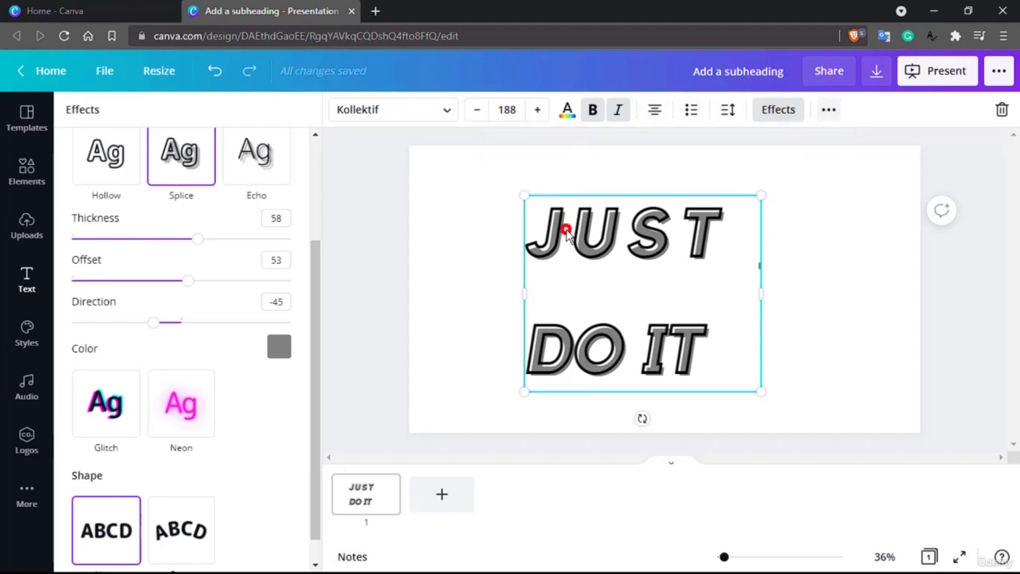
pyautogui.moveTo(544, 231); pyautogui.dragTo(715, 354)
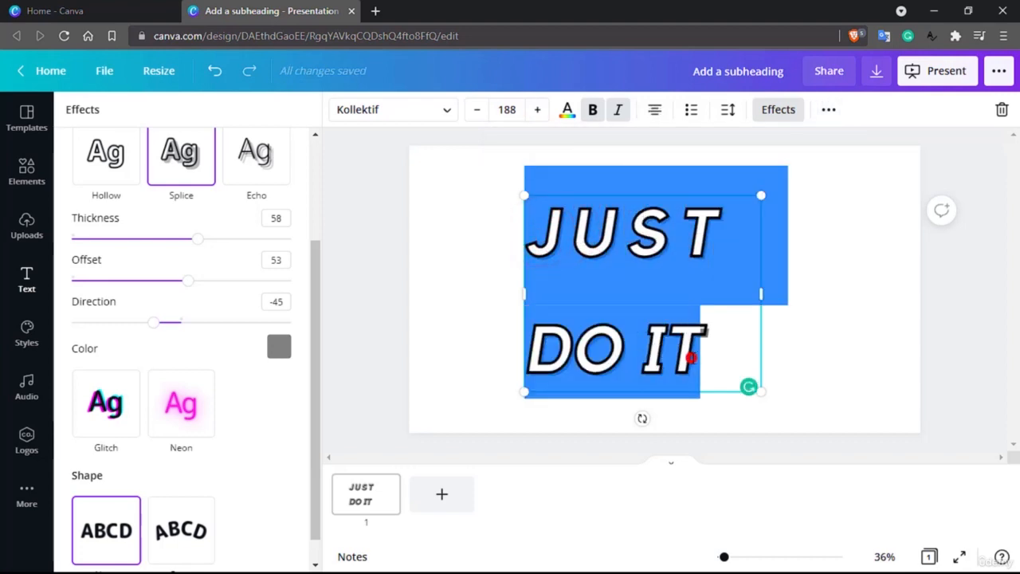
pyautogui.click(692, 355)
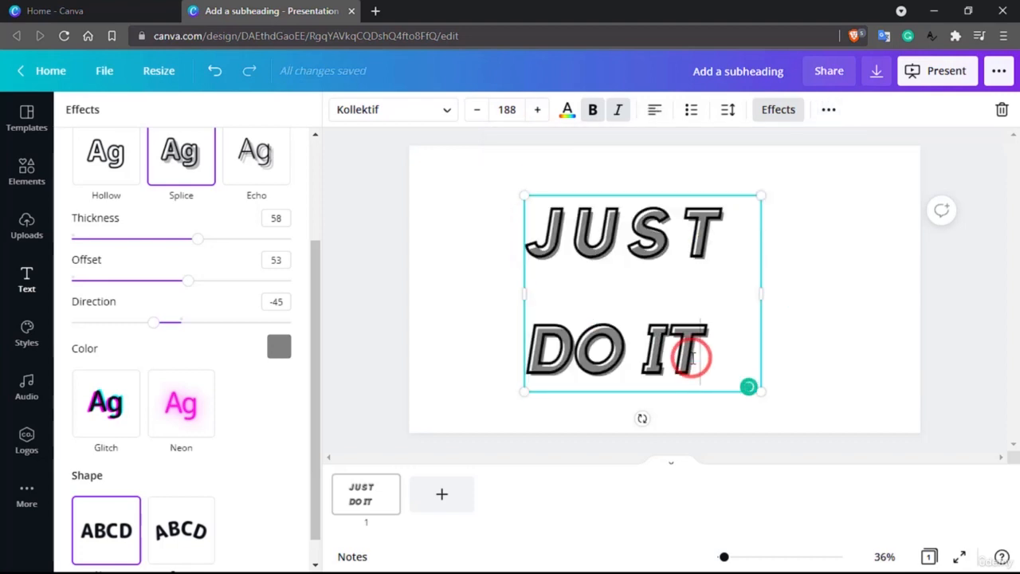
pyautogui.click(832, 111)
pyautogui.click(537, 146)
pyautogui.click(590, 231)
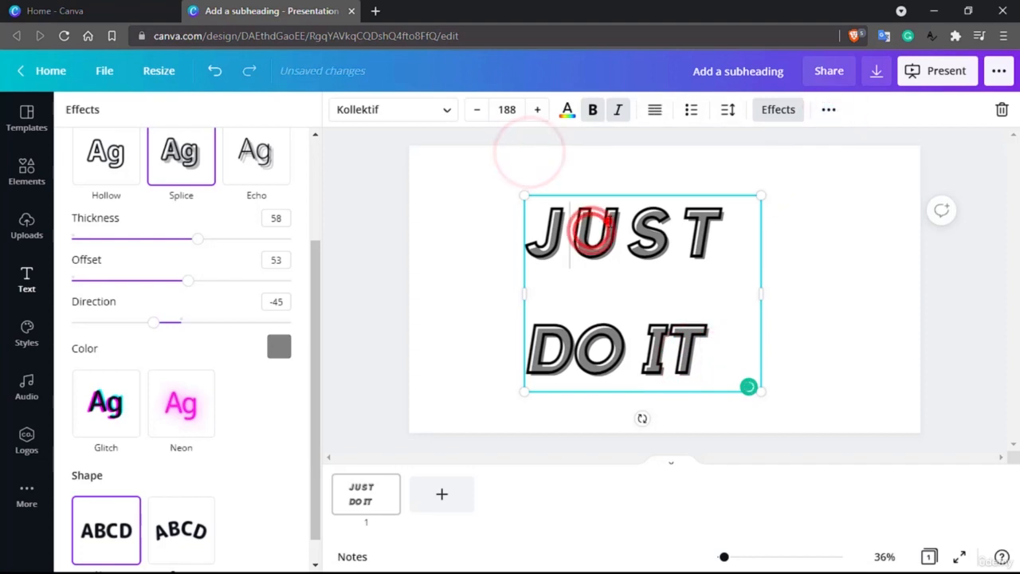
pyautogui.doubleClick(593, 232)
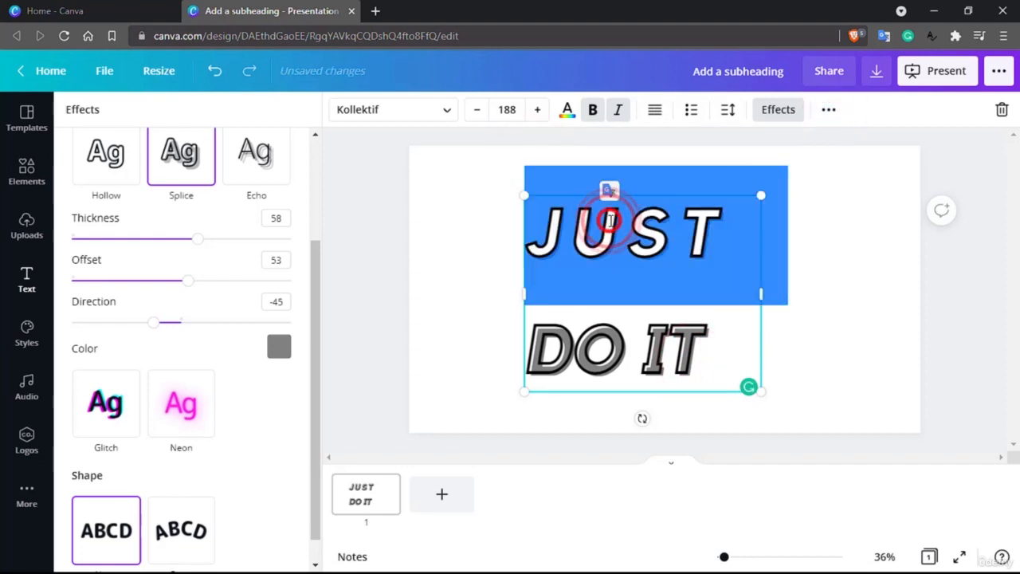
pyautogui.click(820, 112)
pyautogui.click(540, 146)
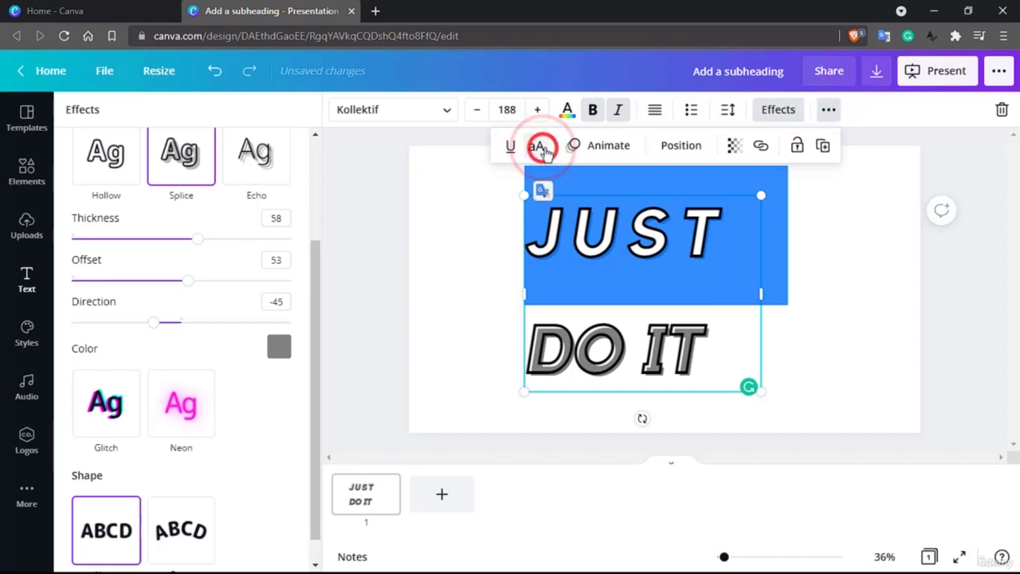
# Apply the Block text animation to the heading, previewing Bounce before returning to Block
pyautogui.click(590, 149)
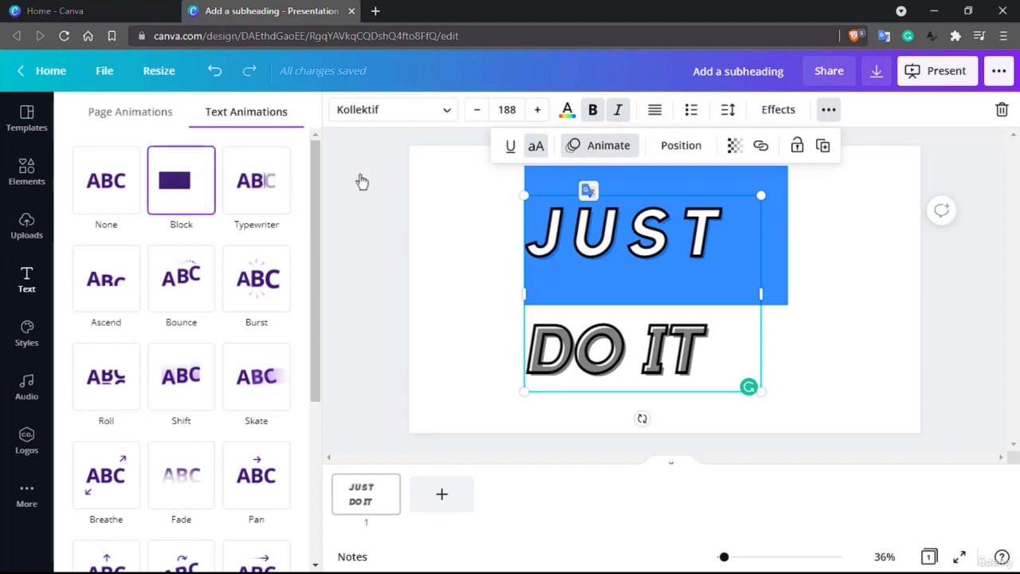
pyautogui.click(183, 203)
pyautogui.click(184, 204)
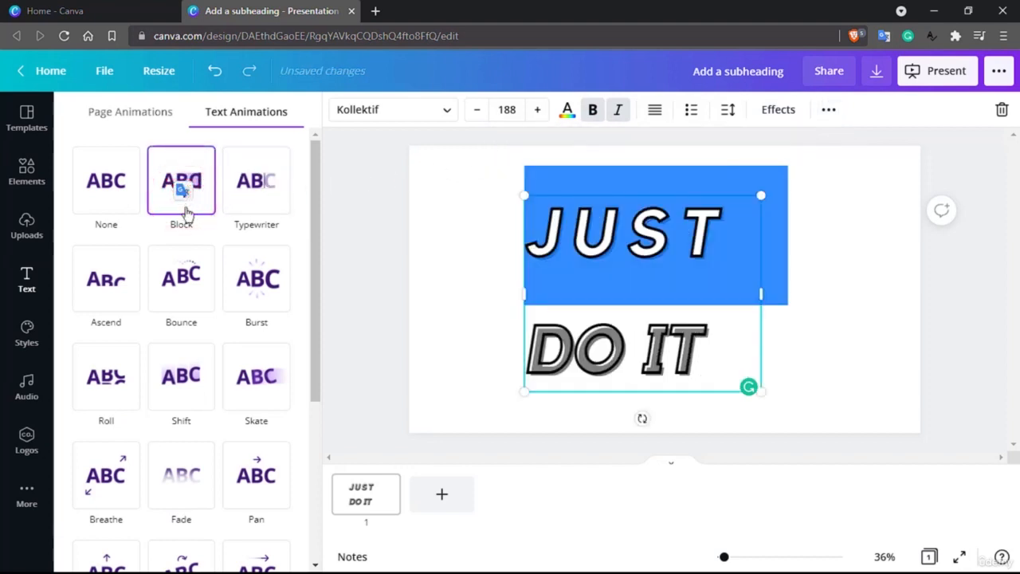
pyautogui.click(200, 268)
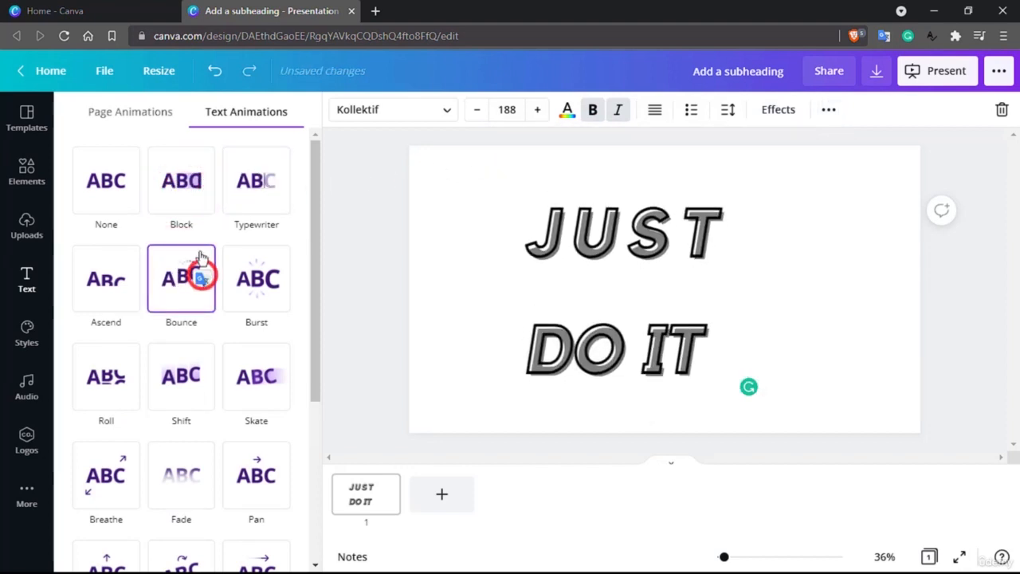
pyautogui.click(194, 204)
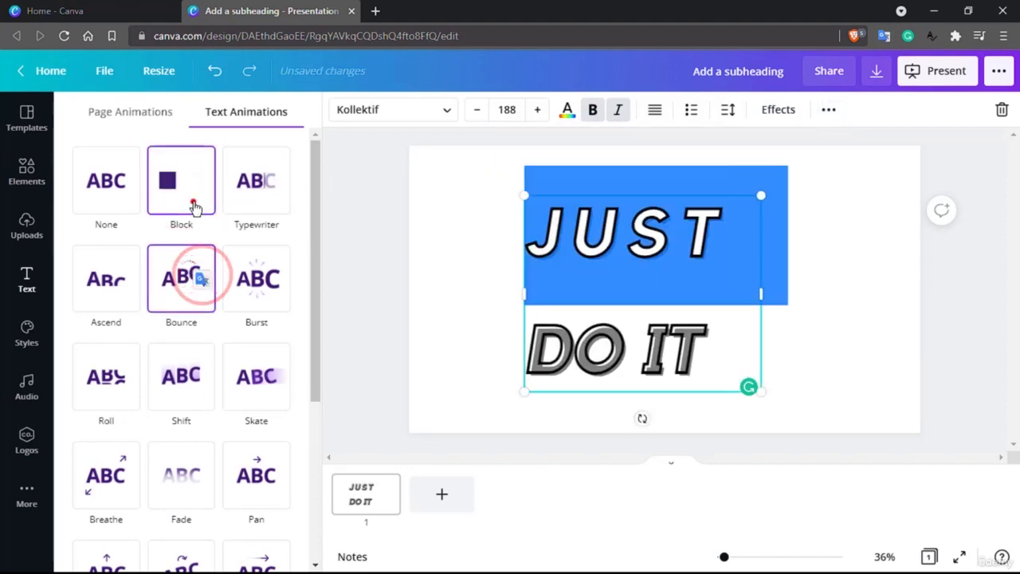
# Open the heading's Position options without choosing an alignment
pyautogui.click(829, 112)
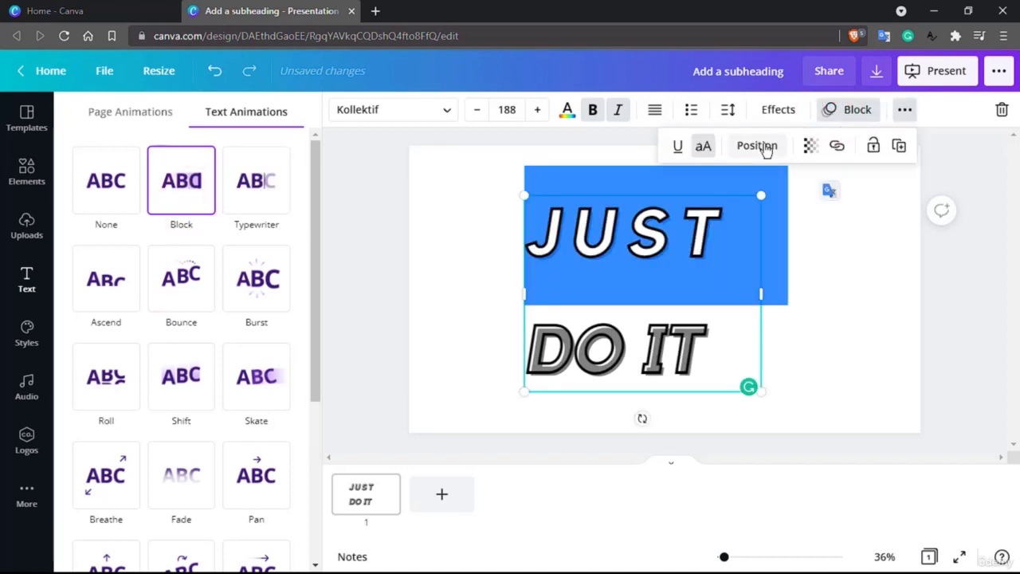
pyautogui.click(863, 281)
pyautogui.click(417, 294)
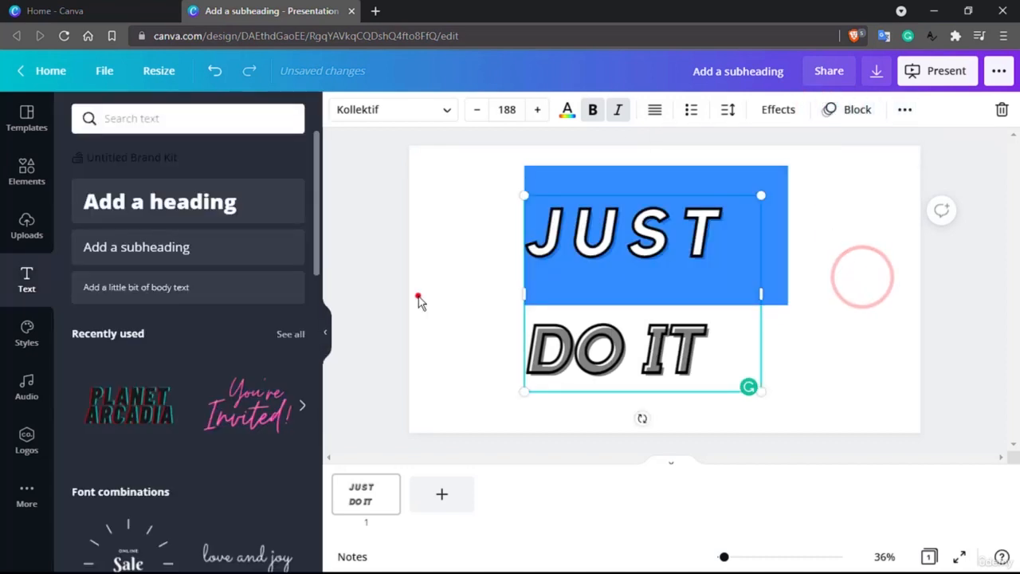
pyautogui.click(725, 275)
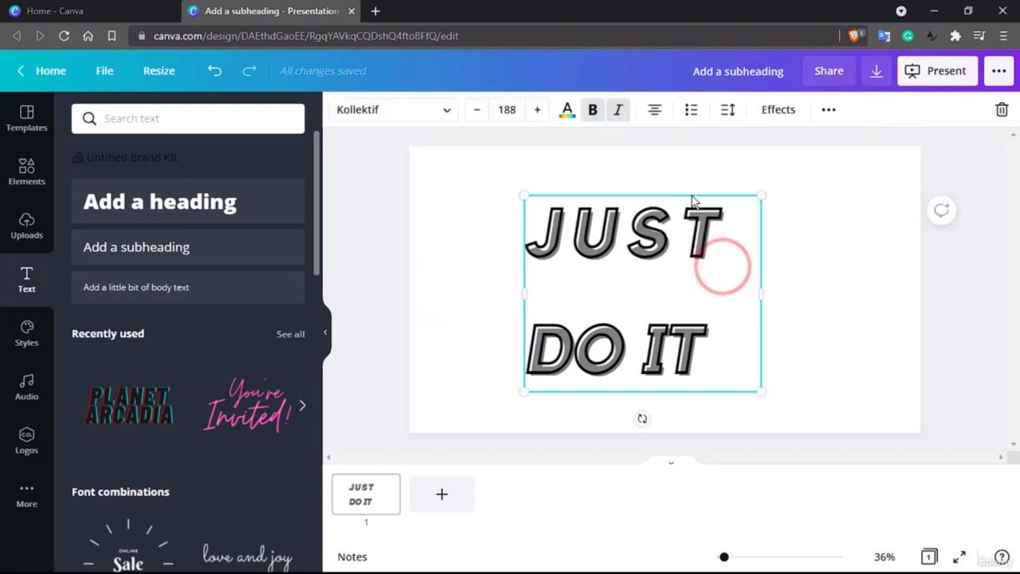
pyautogui.click(829, 116)
pyautogui.click(756, 145)
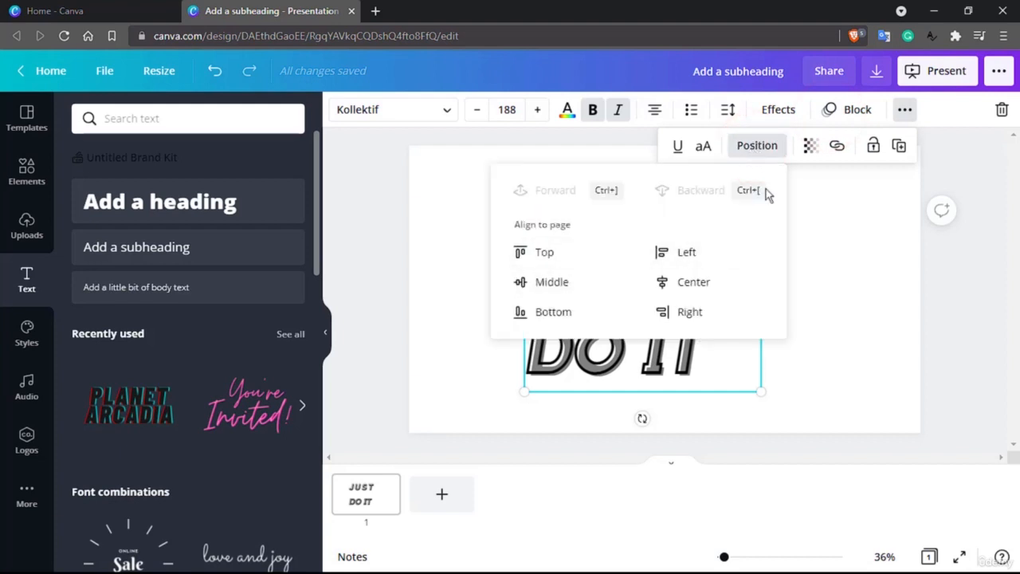
pyautogui.click(823, 378)
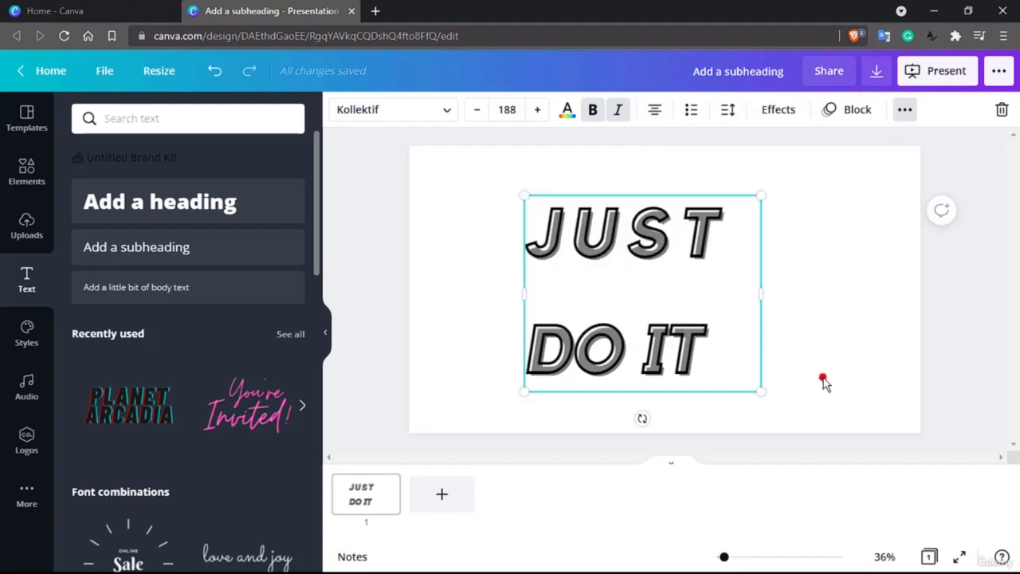
# Drag the heading box around the slide, placing it in the top-left corner
pyautogui.click(620, 195)
pyautogui.moveTo(595, 196); pyautogui.dragTo(524, 183)
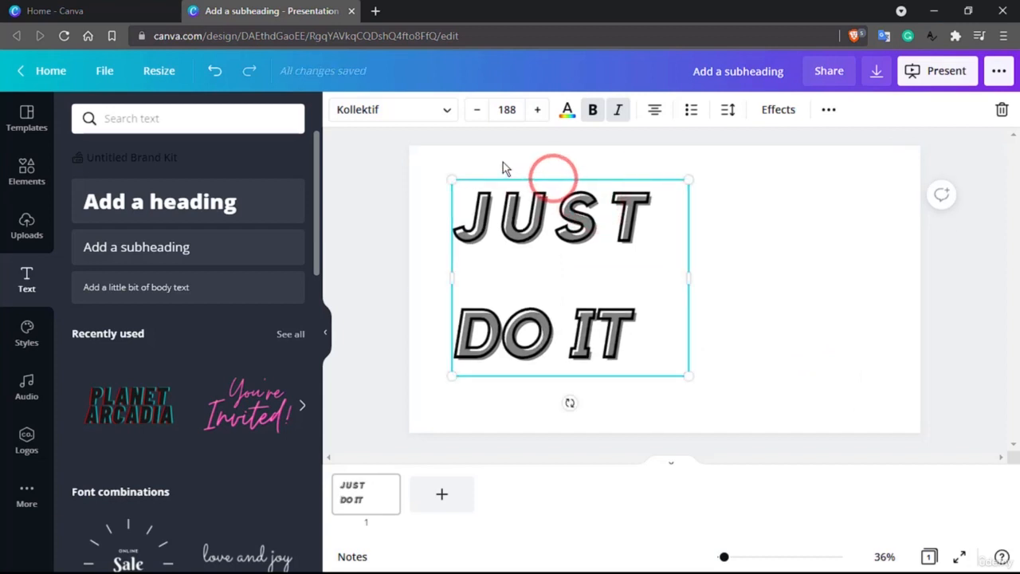
pyautogui.moveTo(498, 183); pyautogui.dragTo(455, 161)
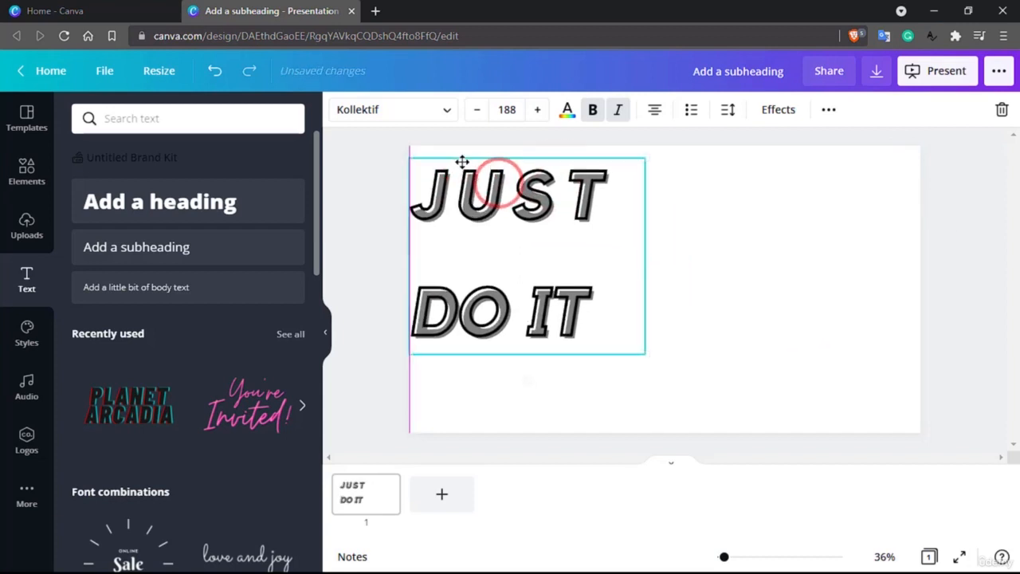
pyautogui.click(770, 210)
pyautogui.click(550, 190)
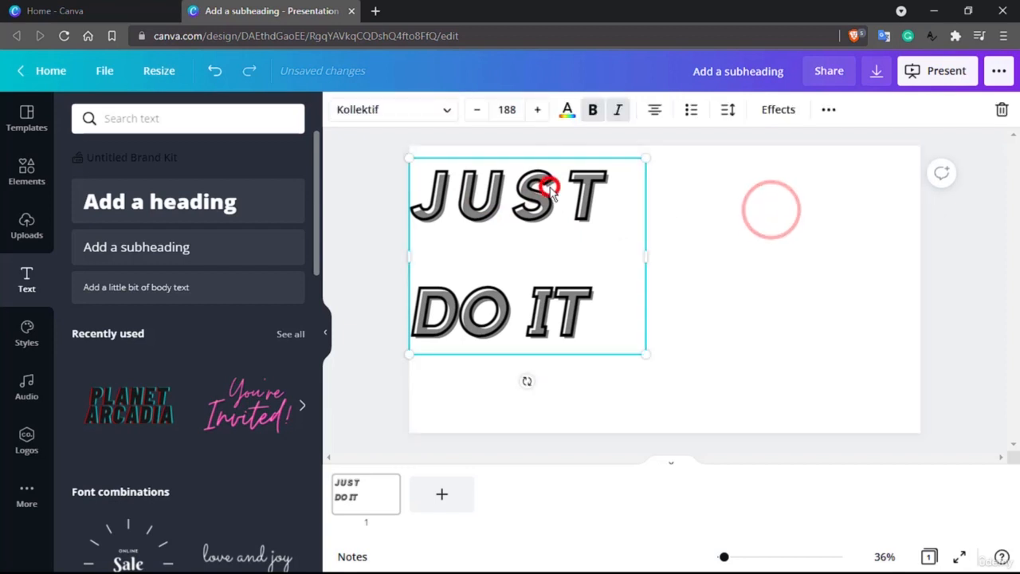
pyautogui.click(828, 112)
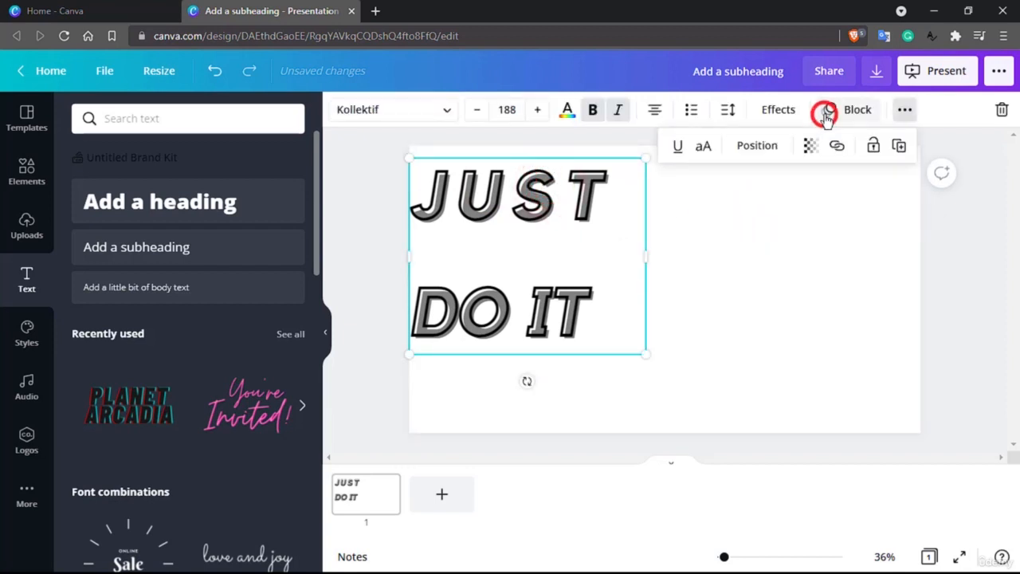
pyautogui.click(772, 151)
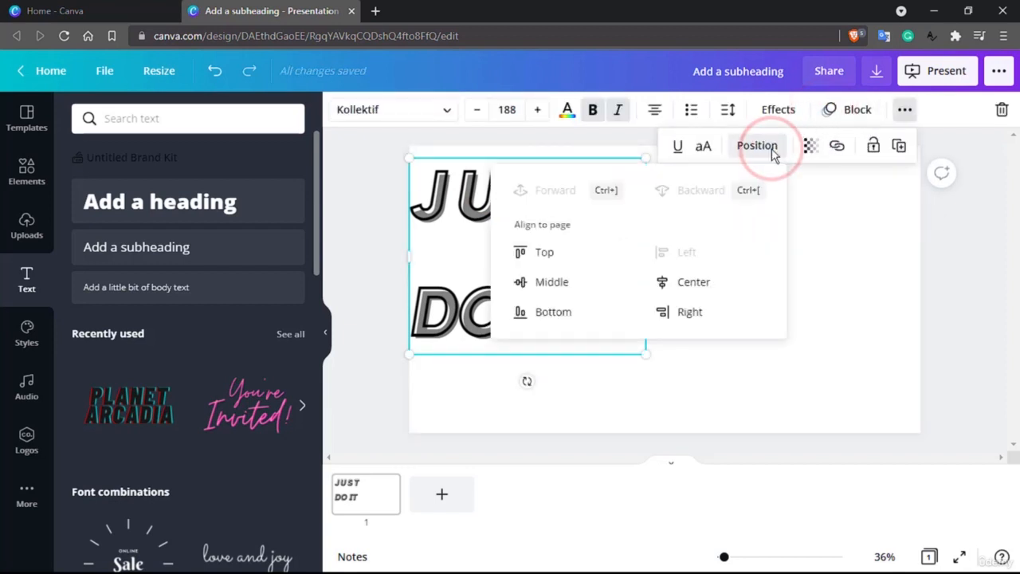
pyautogui.click(871, 416)
pyautogui.click(565, 210)
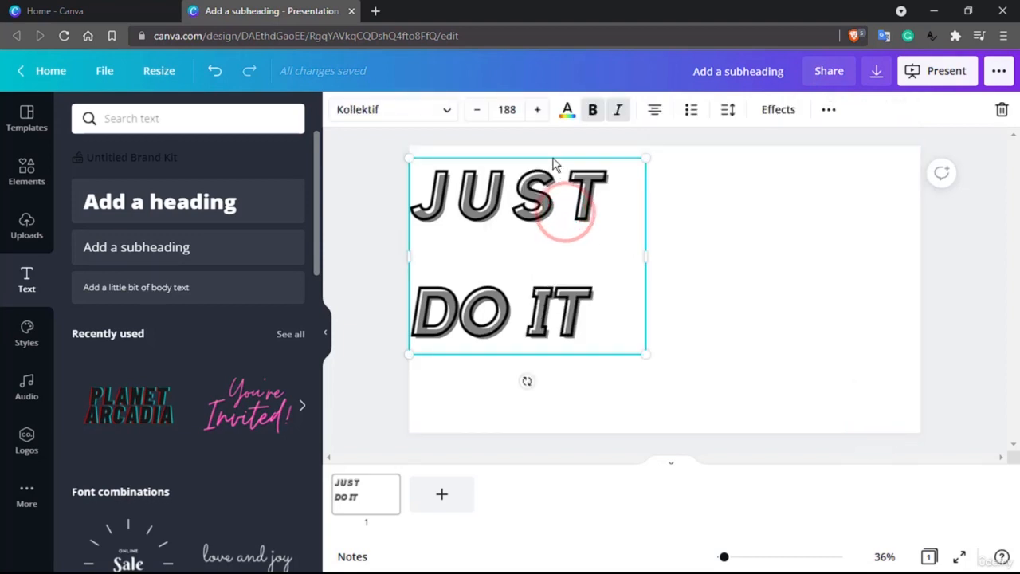
pyautogui.click(554, 159)
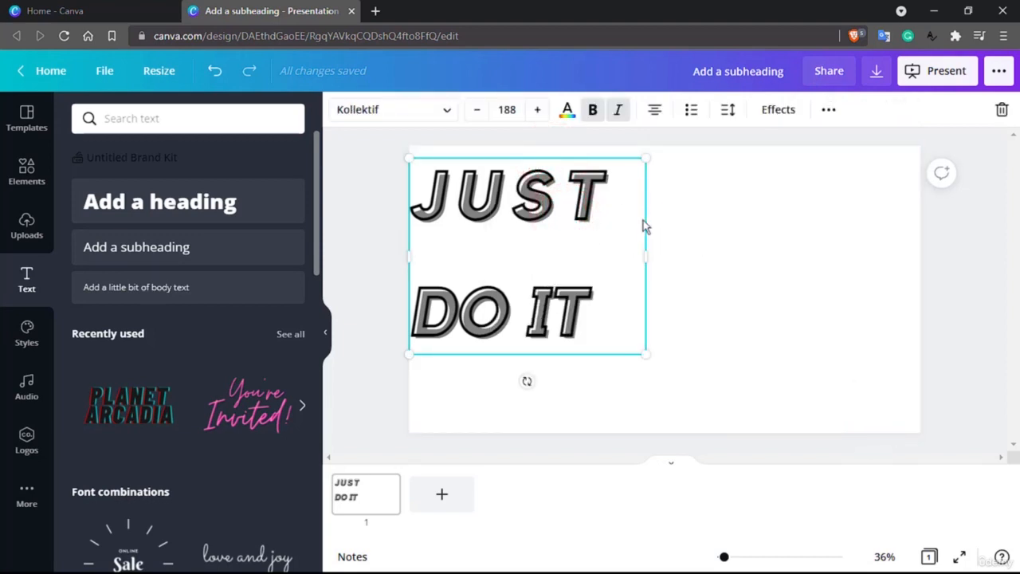
pyautogui.moveTo(568, 174); pyautogui.dragTo(680, 192)
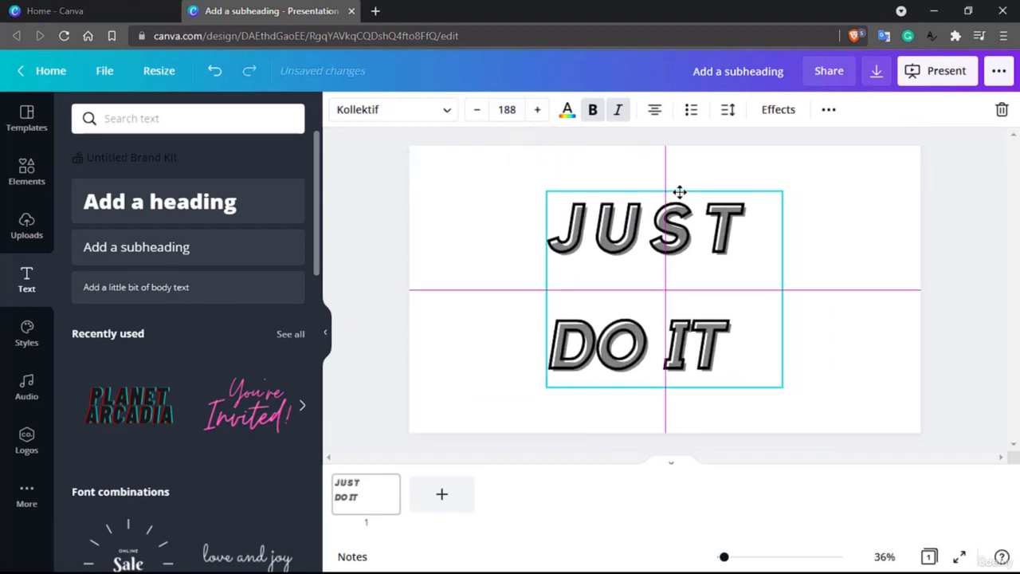
pyautogui.moveTo(680, 192); pyautogui.dragTo(680, 192)
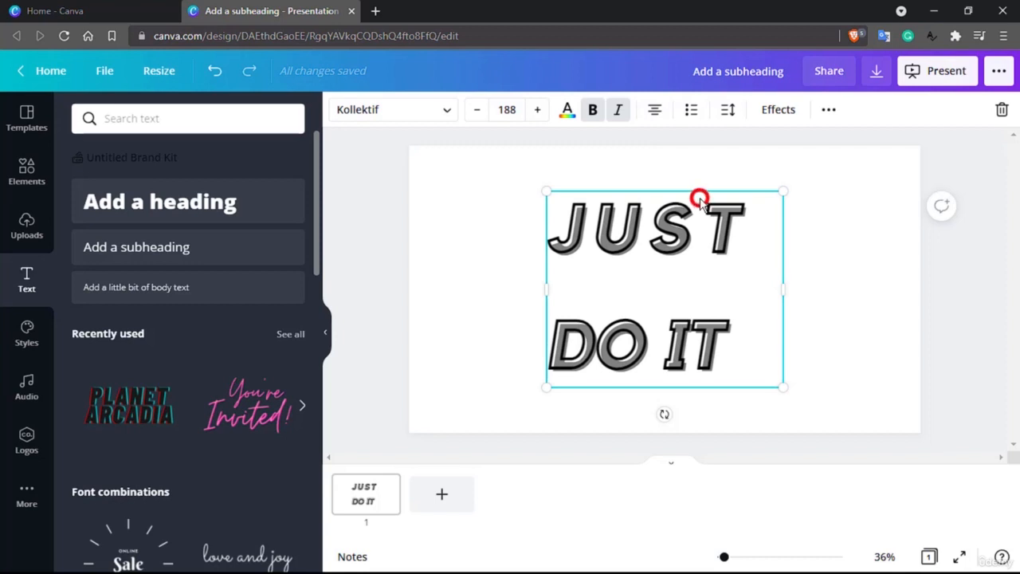
pyautogui.moveTo(699, 200); pyautogui.dragTo(564, 149)
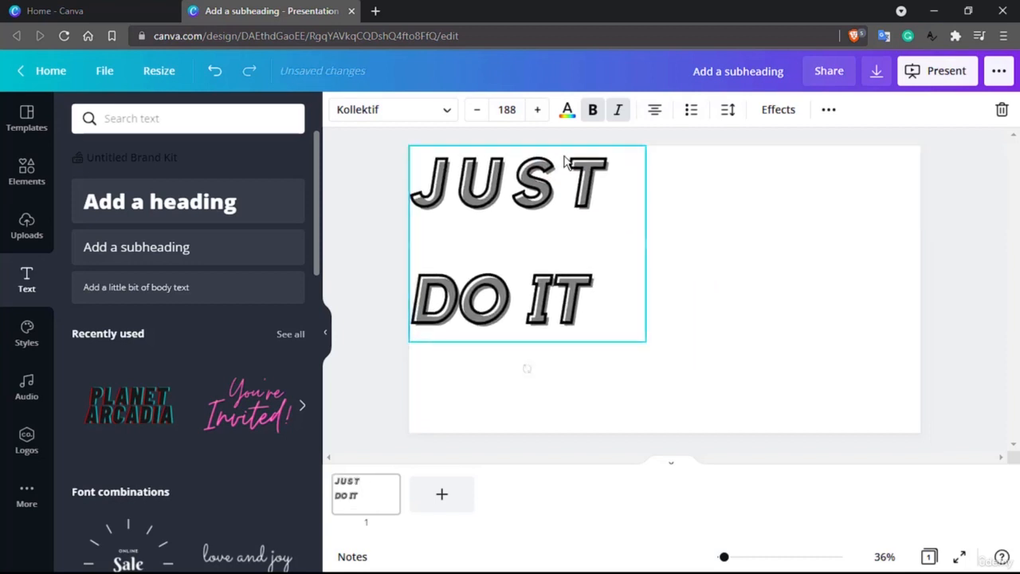
# Align the heading to the middle and the center of the page
pyautogui.click(834, 117)
pyautogui.click(761, 147)
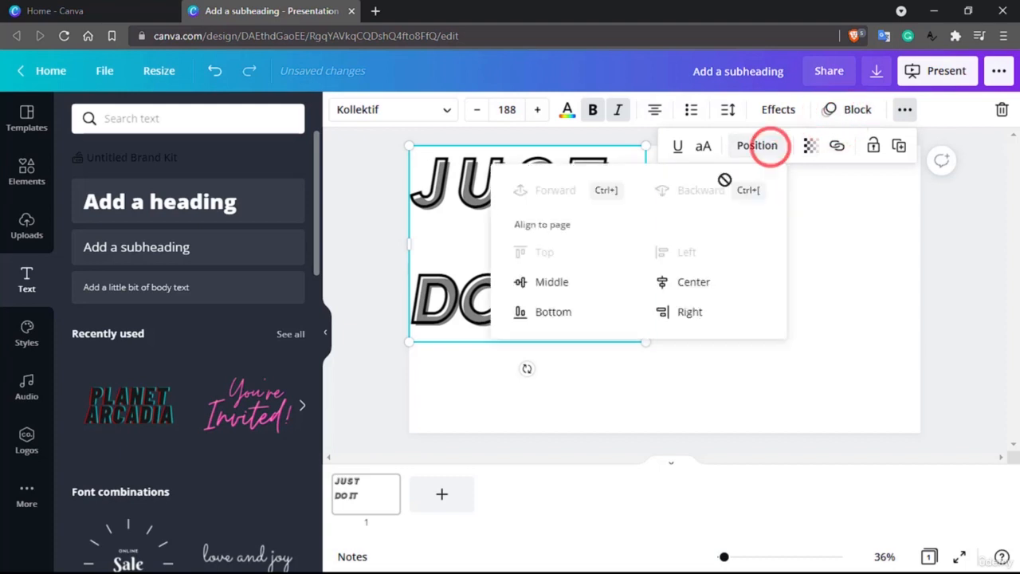
pyautogui.click(568, 291)
pyautogui.click(682, 283)
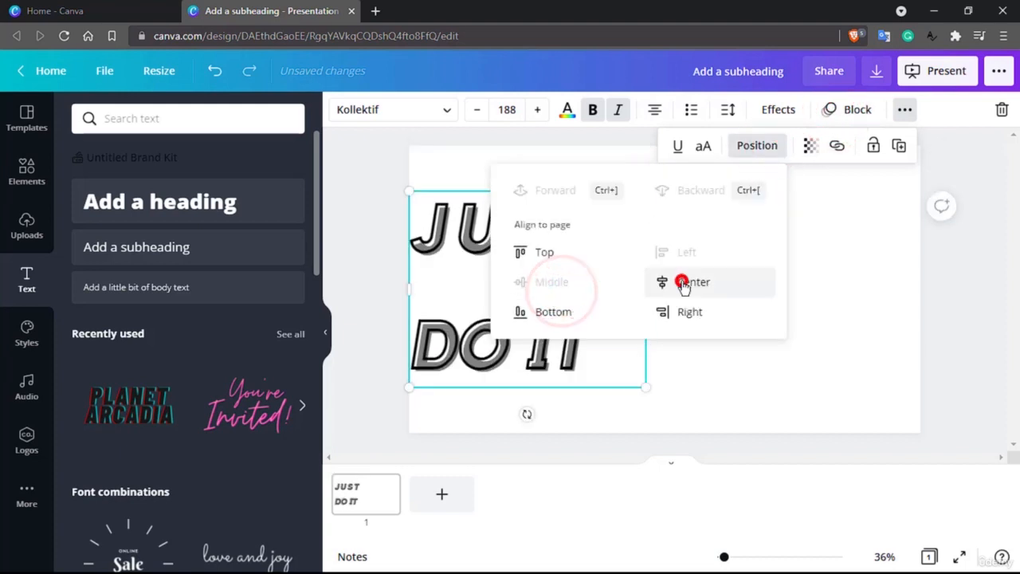
pyautogui.click(898, 348)
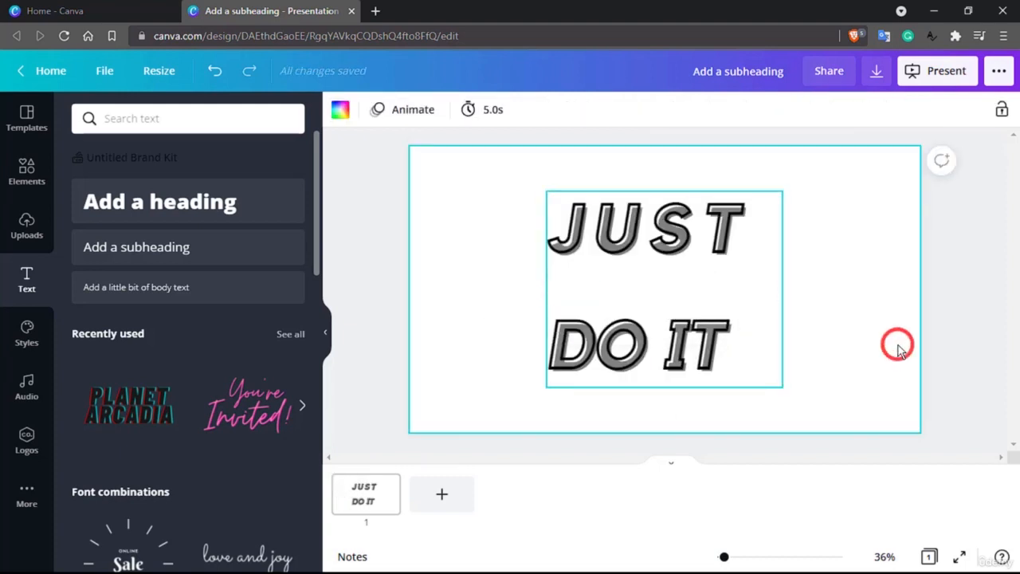
# Open the heading's transparency setting and set its slider to 100
pyautogui.click(713, 241)
pyautogui.click(829, 112)
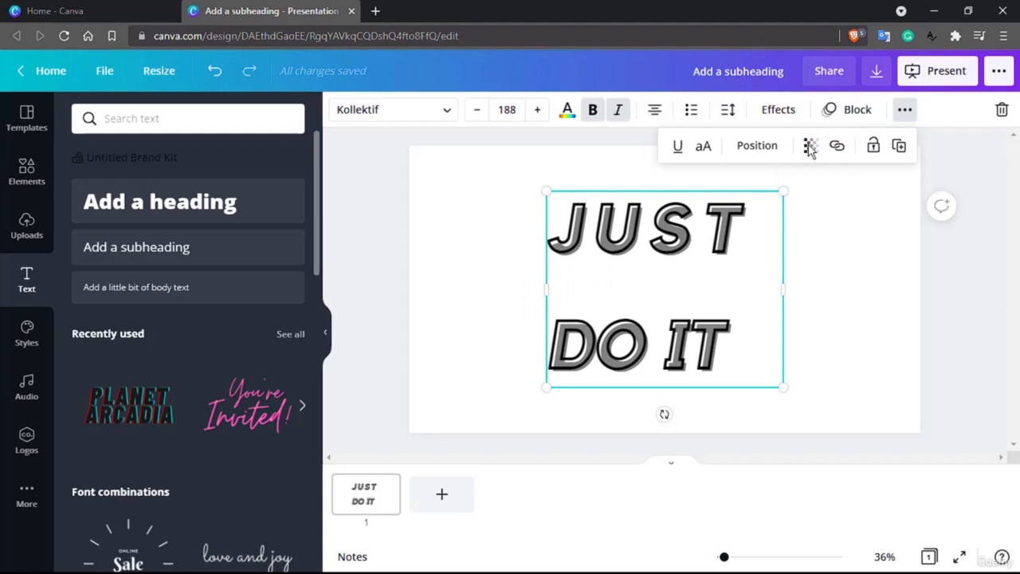
pyautogui.click(807, 146)
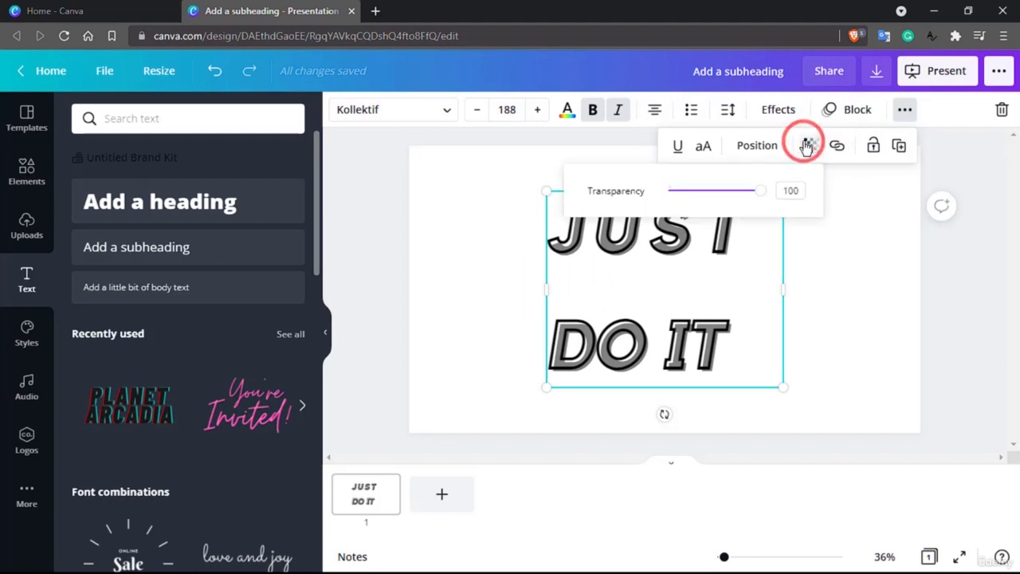
pyautogui.moveTo(762, 195); pyautogui.dragTo(781, 201)
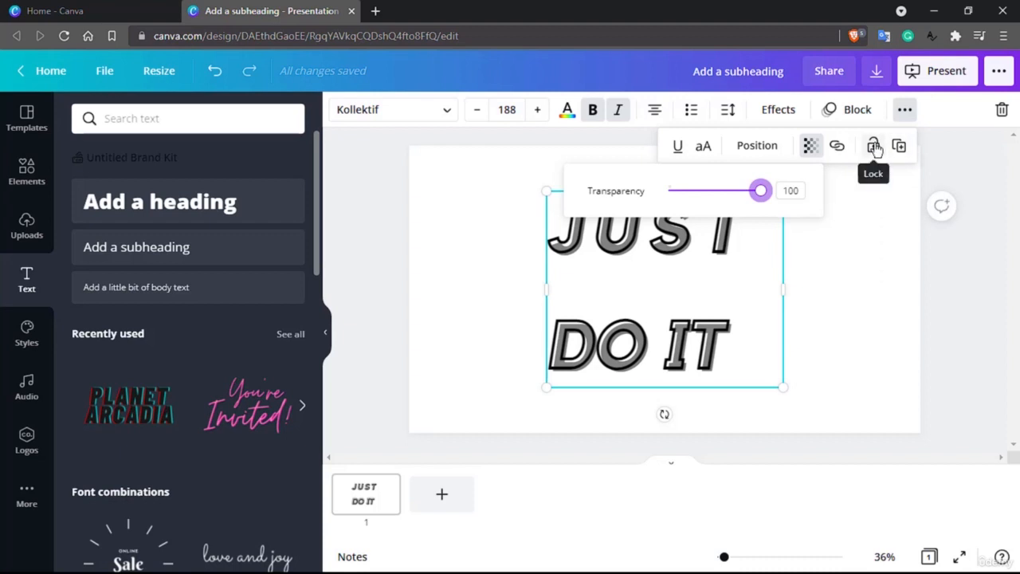
# Duplicate the heading text box and unlock the copy
pyautogui.click(901, 146)
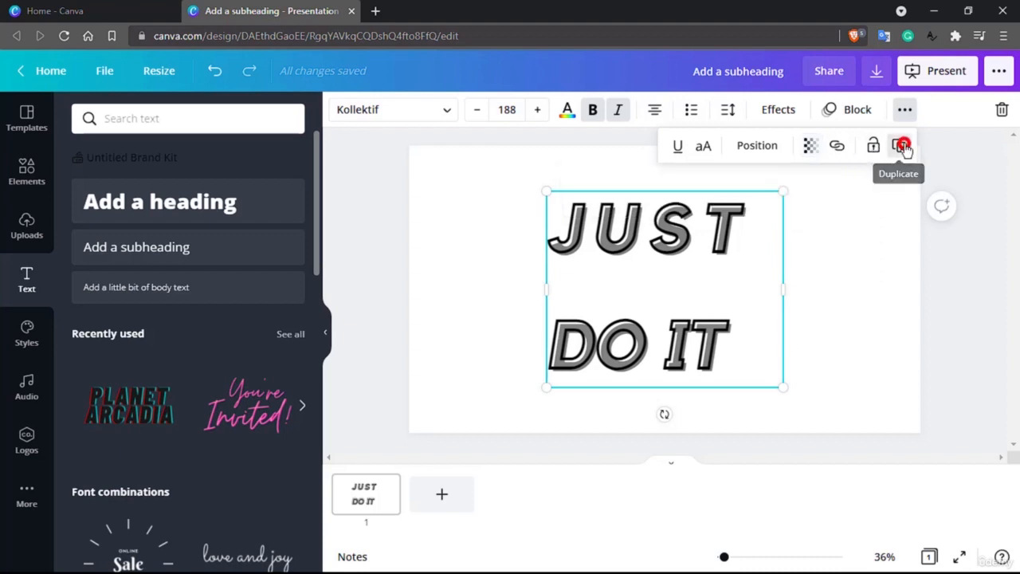
pyautogui.click(900, 146)
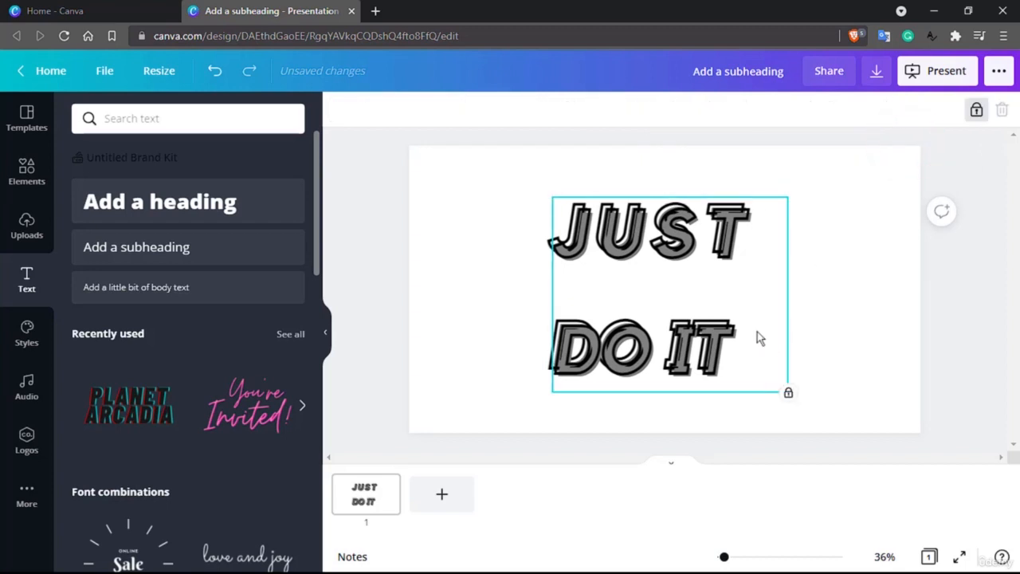
pyautogui.click(977, 109)
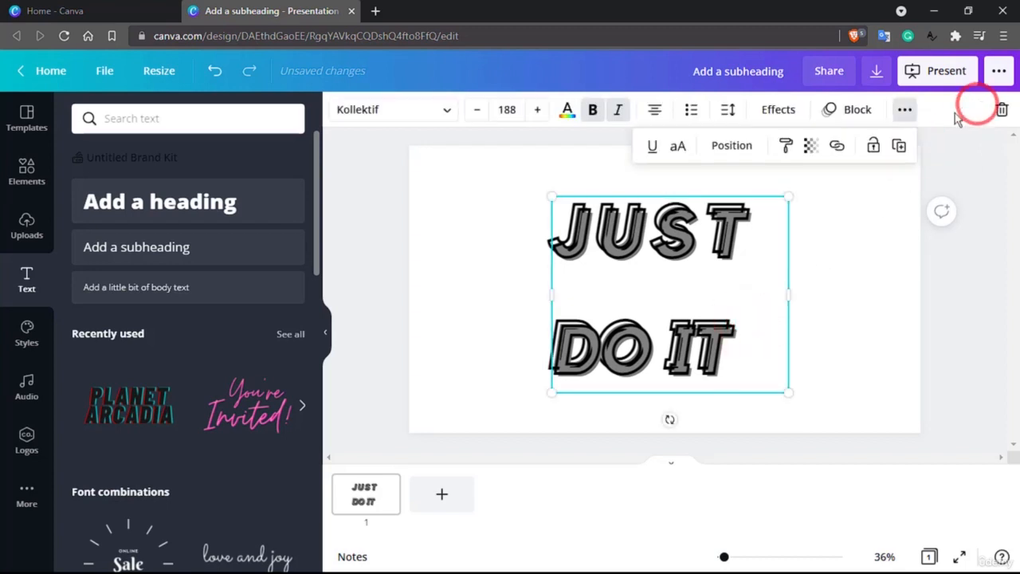
# Drag the duplicate heading slightly right so it overlaps the original one
pyautogui.click(881, 141)
pyautogui.moveTo(719, 248); pyautogui.dragTo(774, 236)
pyautogui.moveTo(762, 313); pyautogui.dragTo(813, 314)
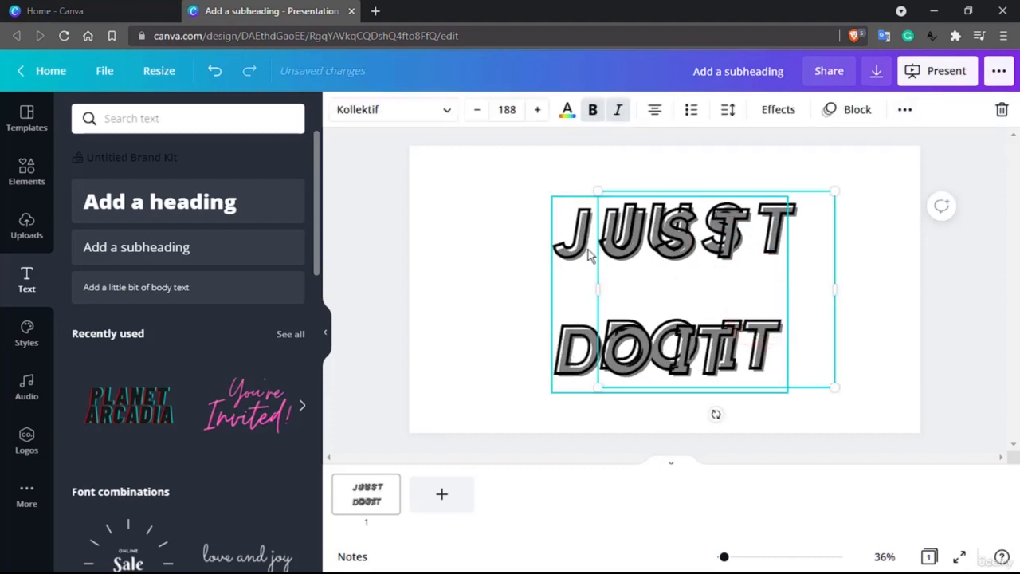
# Shift the duplicate heading left, then undo the last two moves of the duplicate
pyautogui.moveTo(580, 247); pyautogui.dragTo(550, 250)
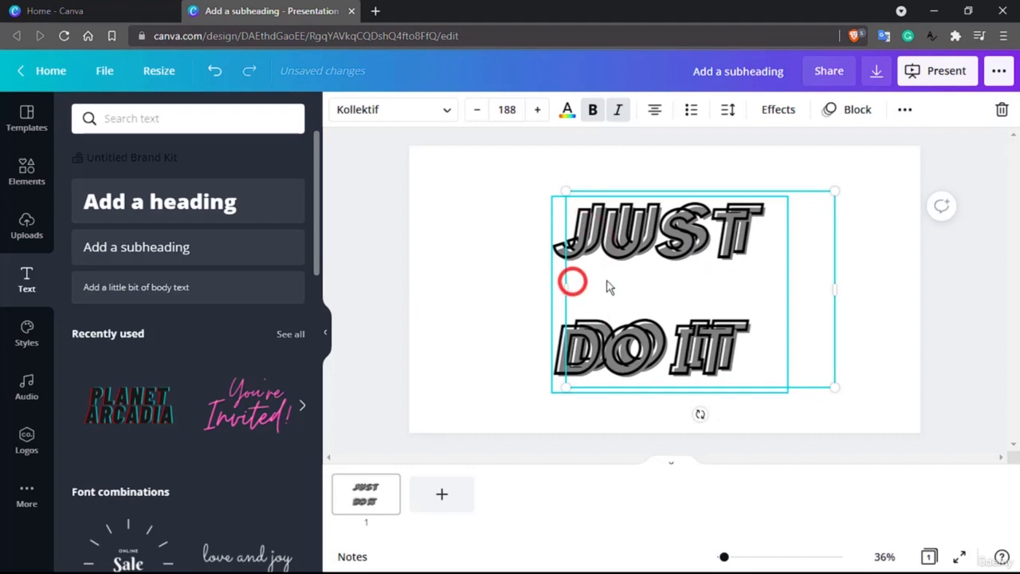
pyautogui.hotkey('ctrl', 'z')
pyautogui.hotkey('ctrl', 'z')
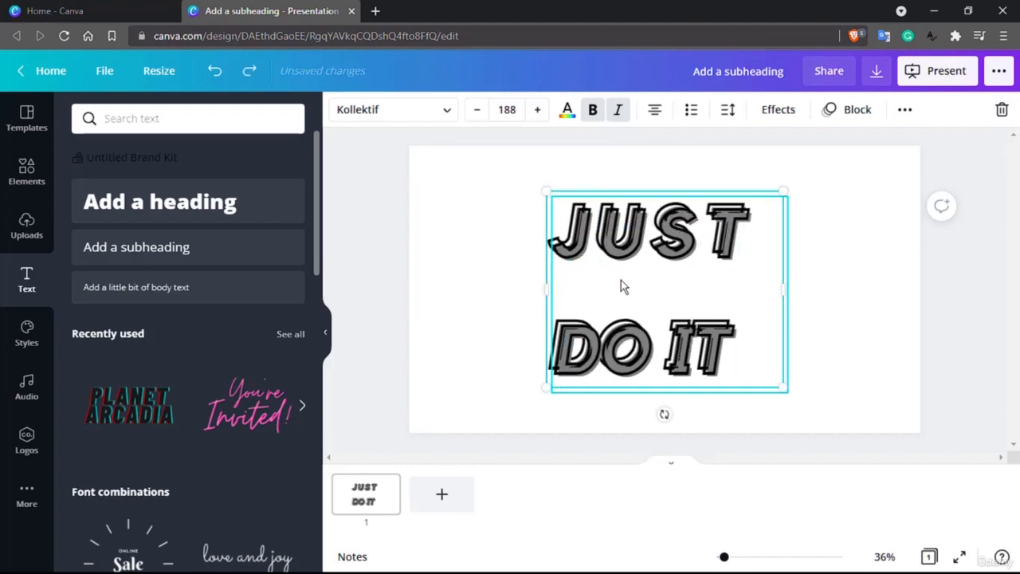
# Select all the text inside the heading text box
pyautogui.click(727, 341)
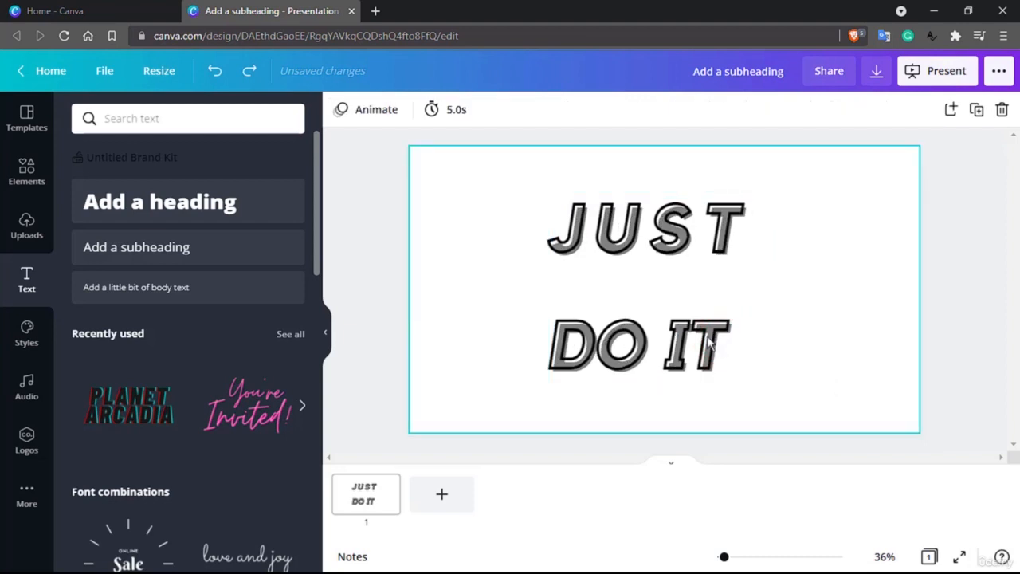
pyautogui.click(598, 312)
pyautogui.tripleClick(591, 298)
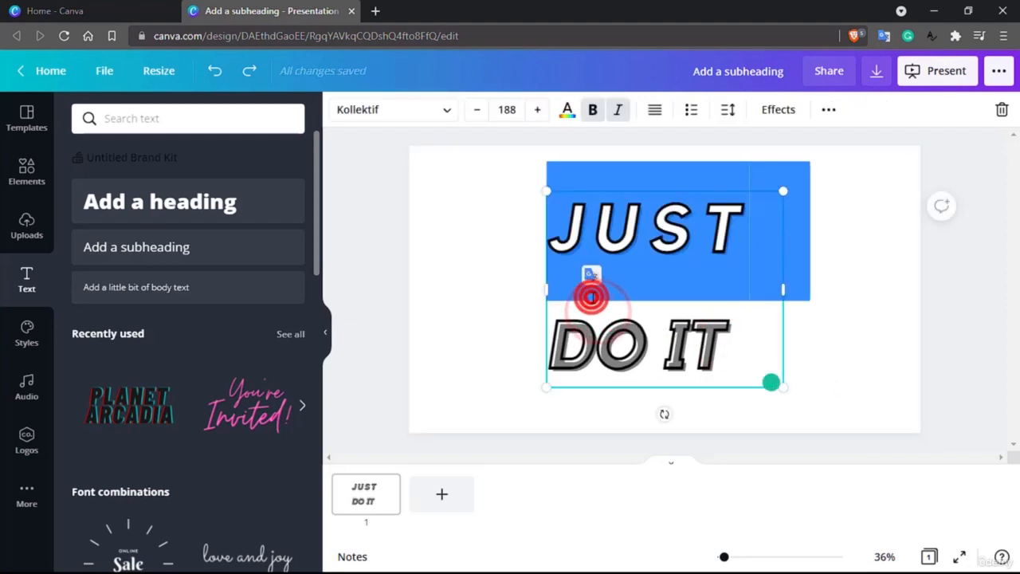
pyautogui.click(731, 285)
pyautogui.keyDown('shift'); pyautogui.click(739, 345); pyautogui.keyUp('shift')
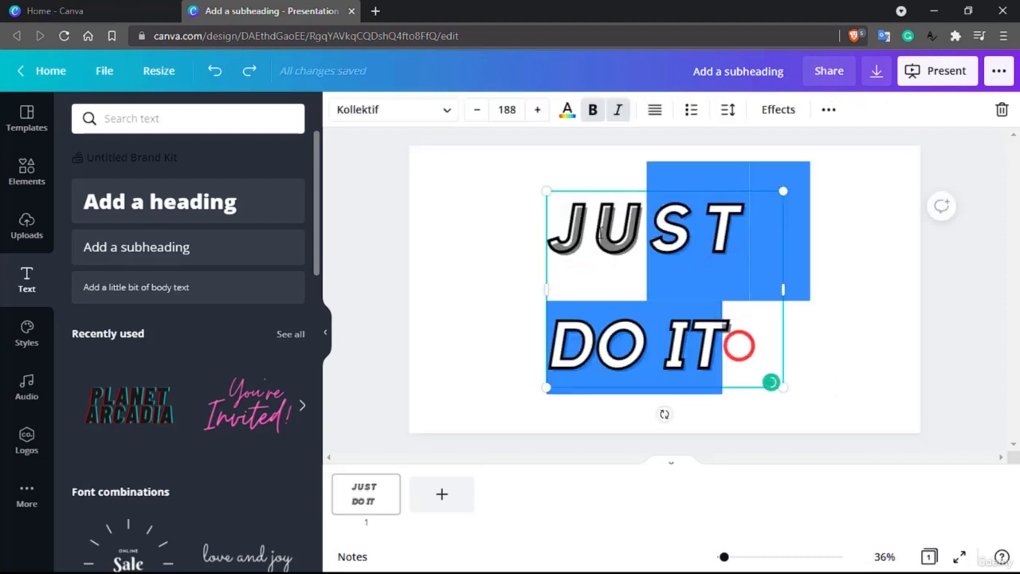
pyautogui.moveTo(647, 231); pyautogui.dragTo(566, 227)
pyautogui.scroll(-3, 186, 381)
pyautogui.scroll(2, 187, 381)
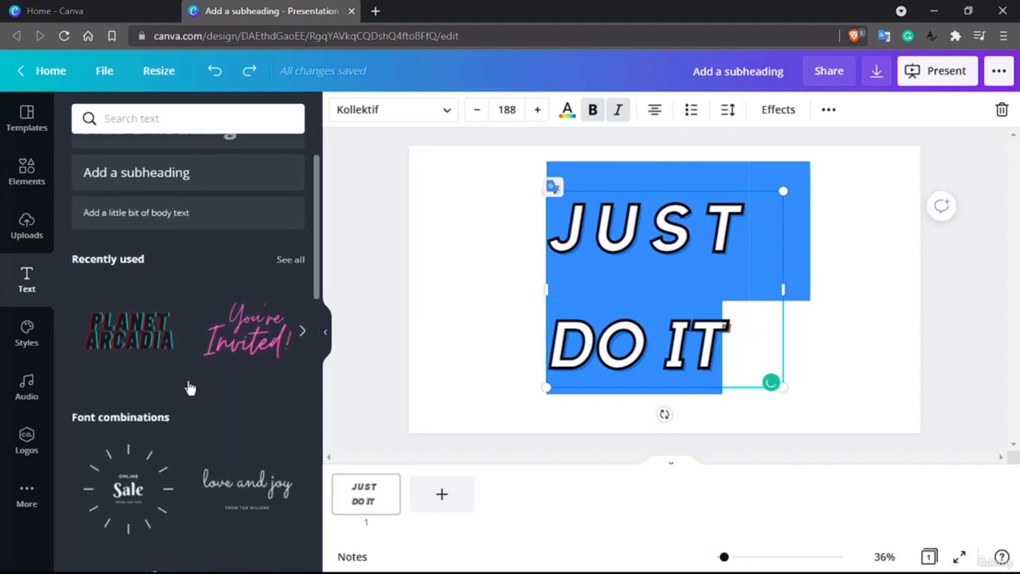
# Add the You're Invited text combination on top of the heading
pyautogui.click(240, 349)
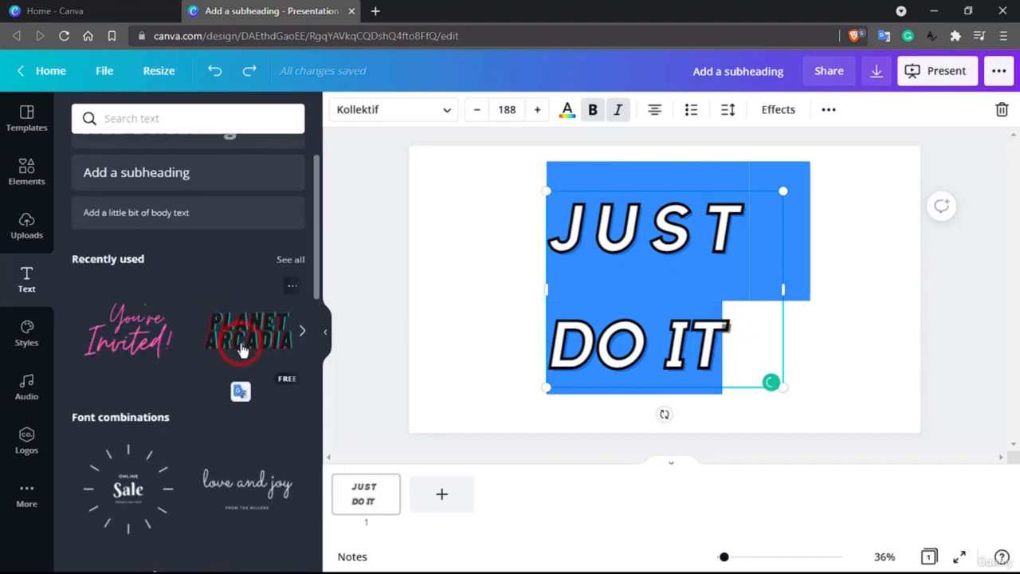
pyautogui.click(98, 338)
pyautogui.click(443, 273)
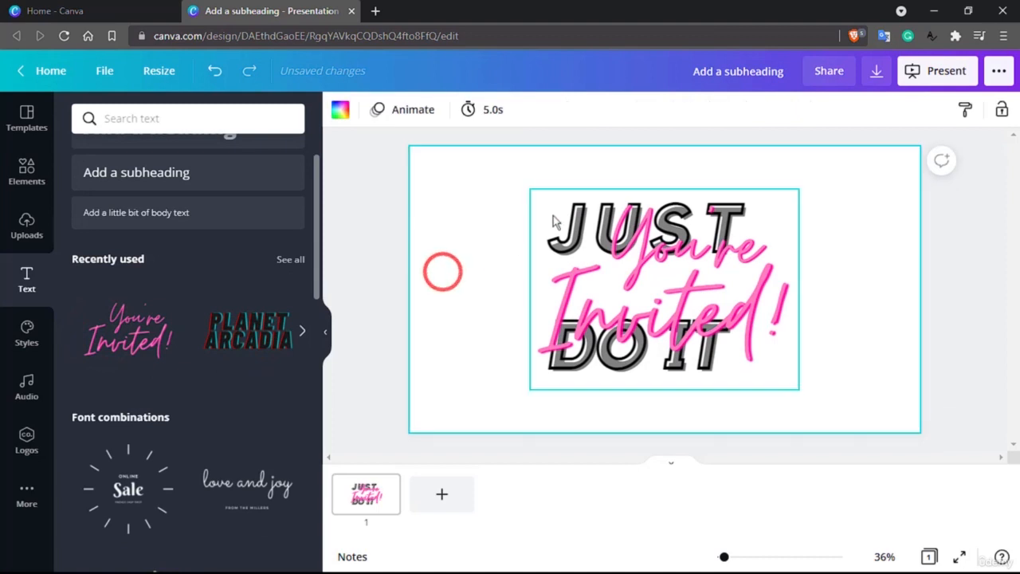
# Delete both JUST DO IT heading copies and the You're Invited text from the page
pyautogui.click(562, 210)
pyautogui.press('Delete')
pyautogui.click(562, 211)
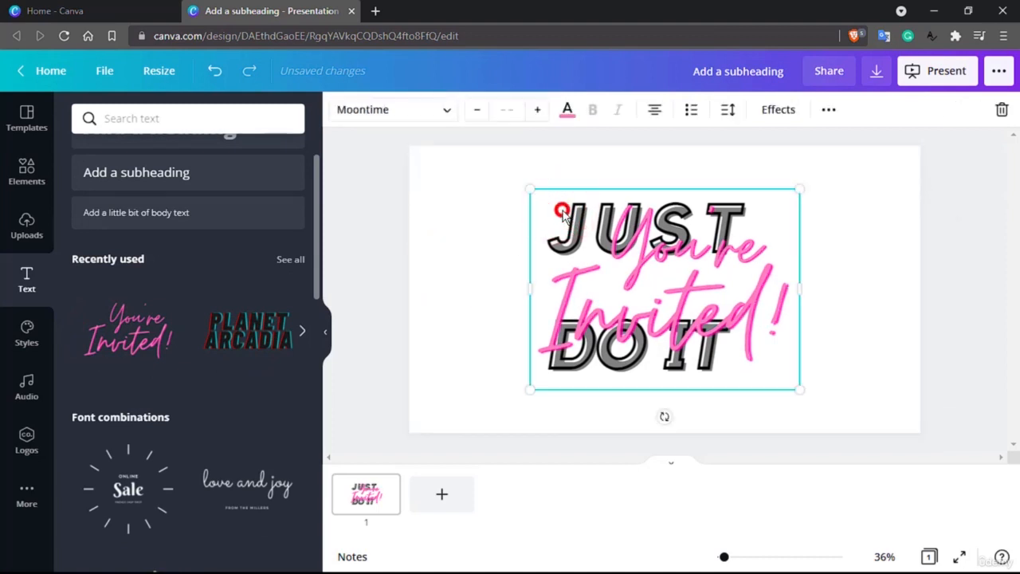
pyautogui.press('Delete')
pyautogui.click(562, 211)
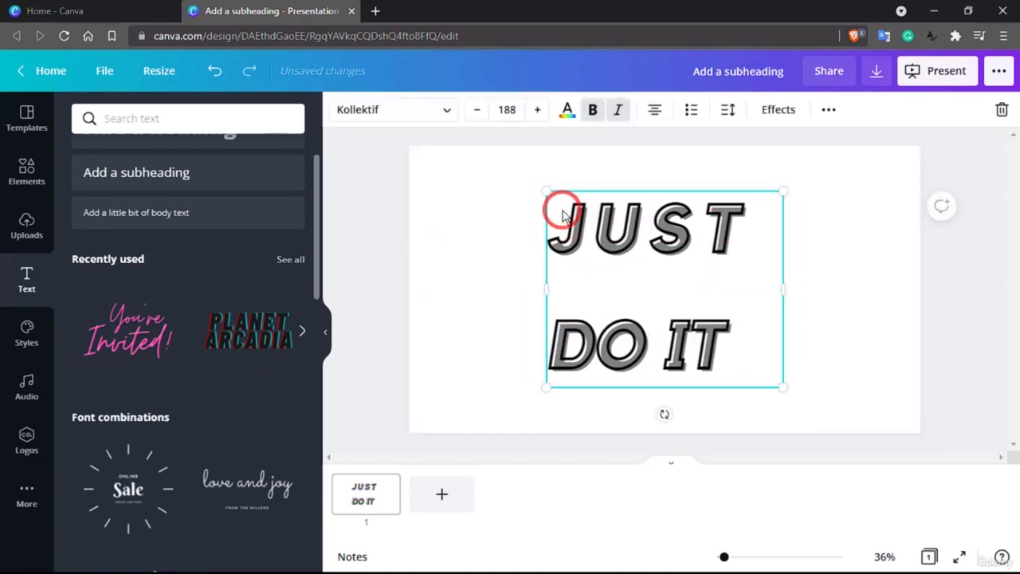
pyautogui.press('Delete')
# Add the You're Invited text combination to the empty page and select its text
pyautogui.click(132, 351)
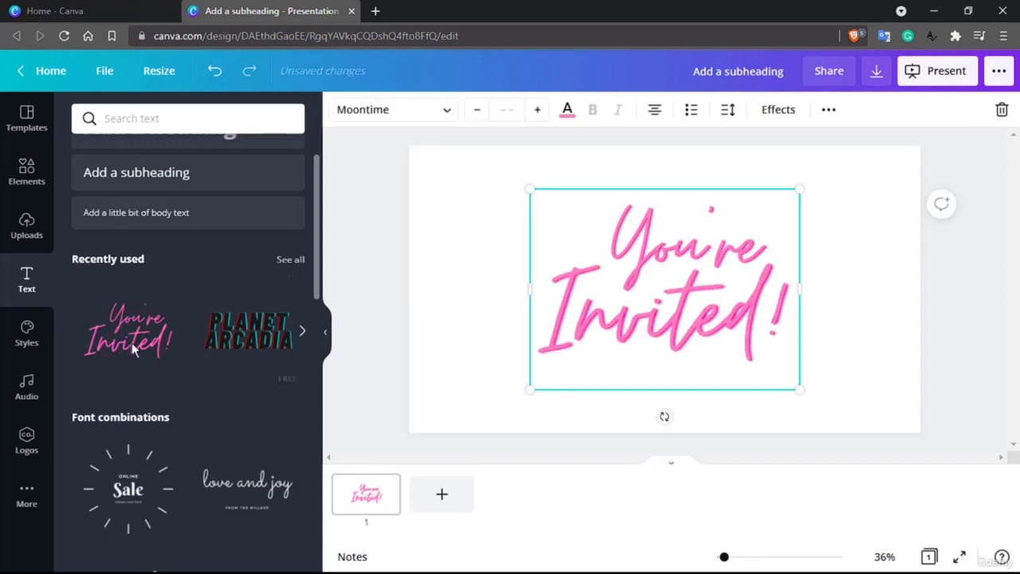
pyautogui.scroll(-2, 133, 348)
pyautogui.click(669, 301)
pyautogui.click(670, 301)
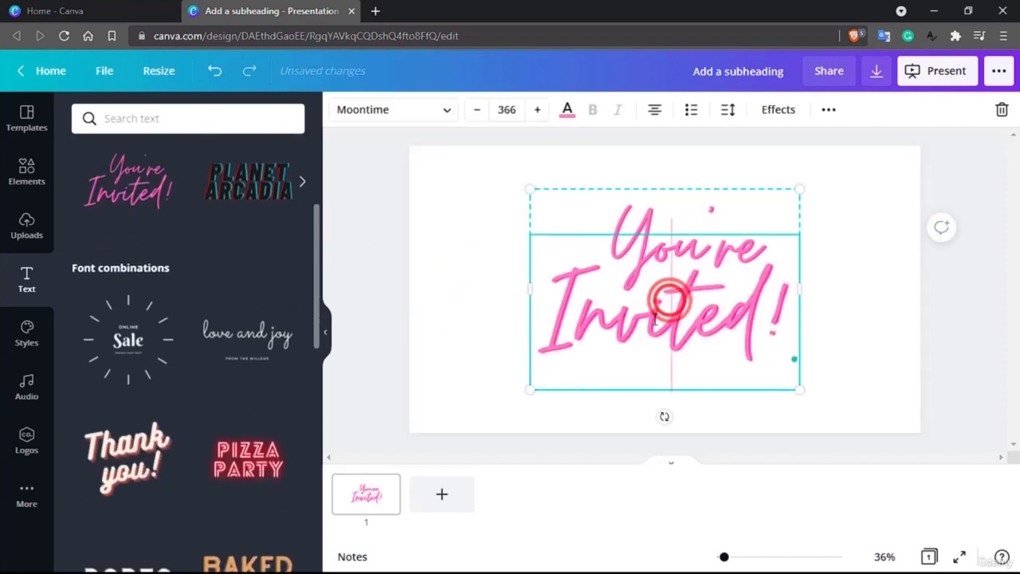
# Replace the Invited! line with GREAT and widen the text box so it fits on one line
pyautogui.click(647, 324)
pyautogui.hotkey('ctrl', 'a')
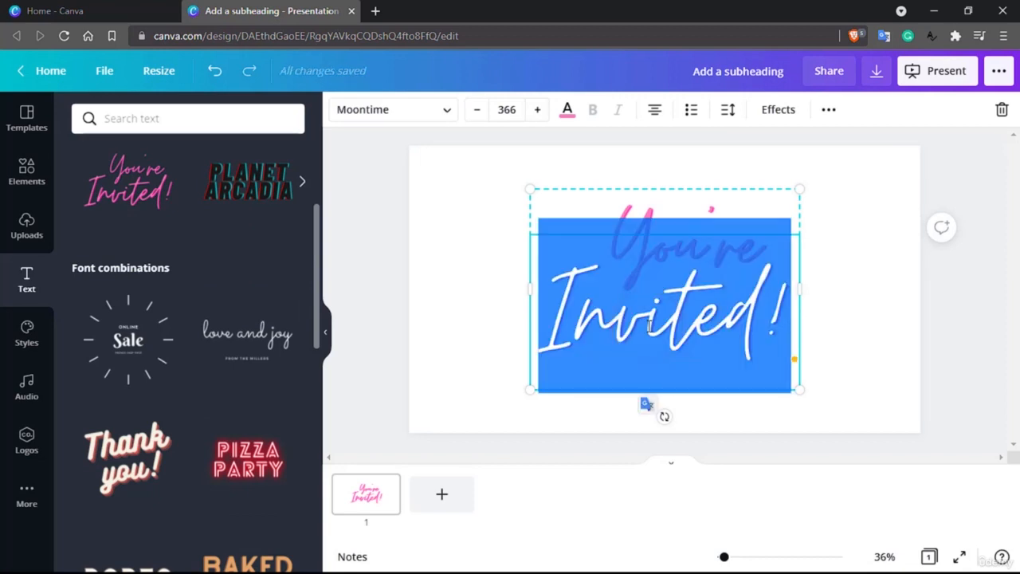
pyautogui.write('GREAT')
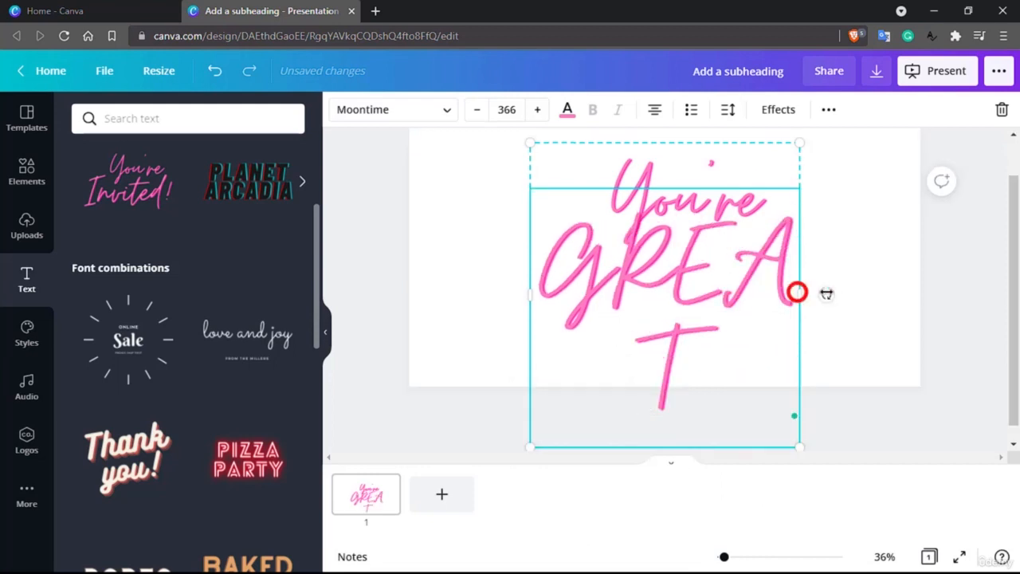
pyautogui.moveTo(797, 293); pyautogui.dragTo(824, 289)
pyautogui.click(912, 252)
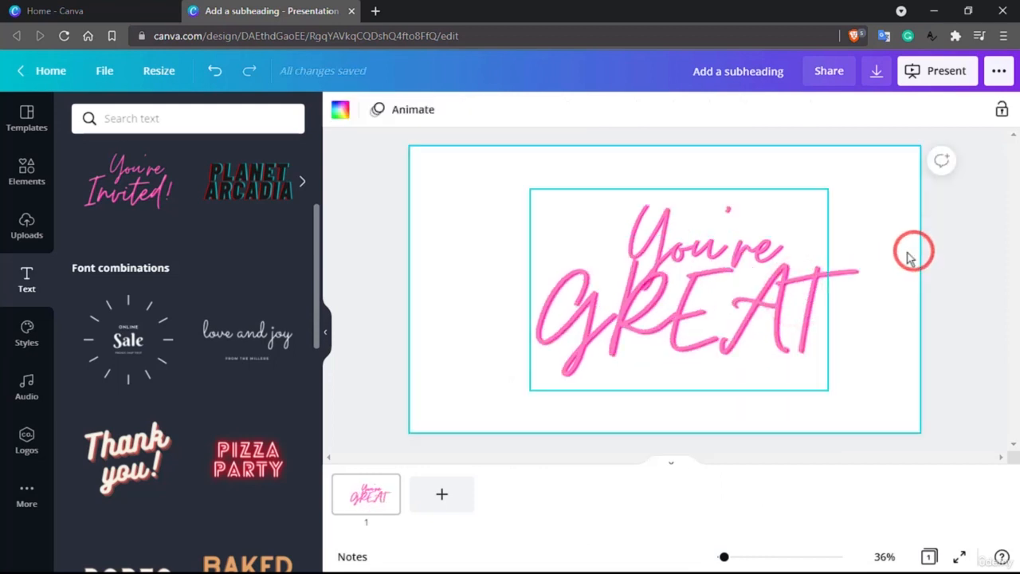
# Add the Online Sale text combination and delete the You're GREAT text
pyautogui.click(117, 341)
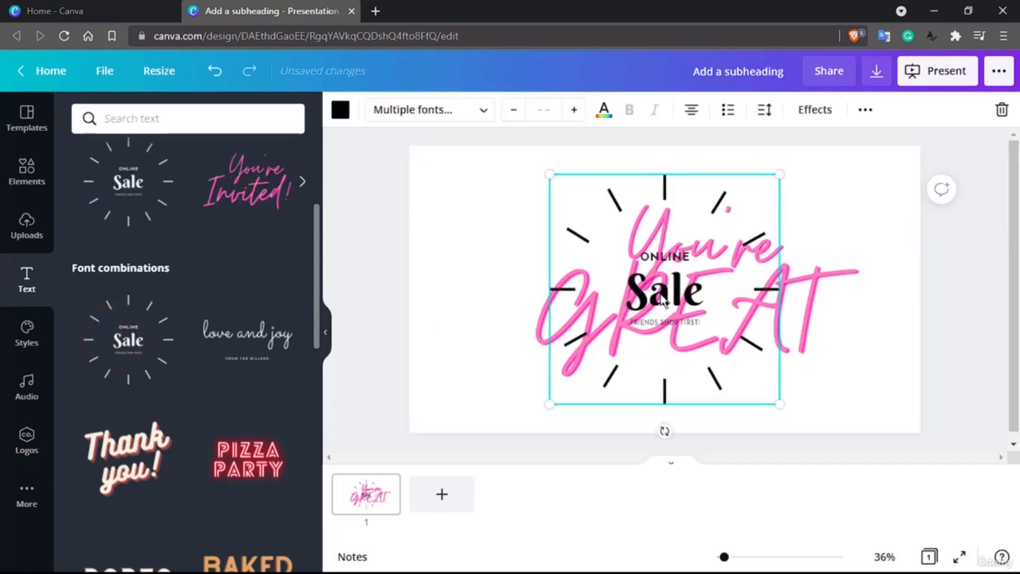
pyautogui.doubleClick(661, 295)
pyautogui.click(820, 301)
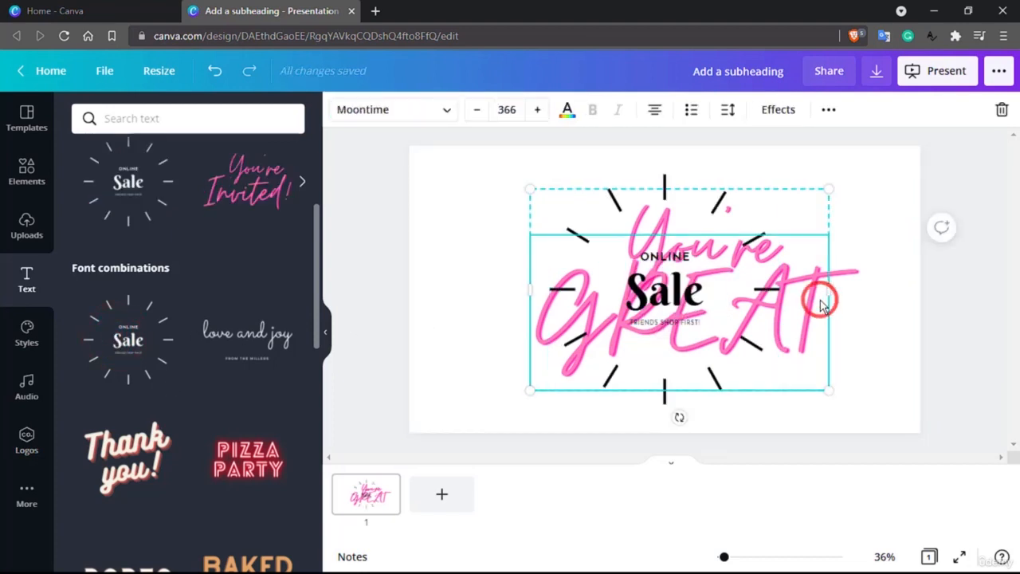
pyautogui.press('Delete')
pyautogui.press('Delete')
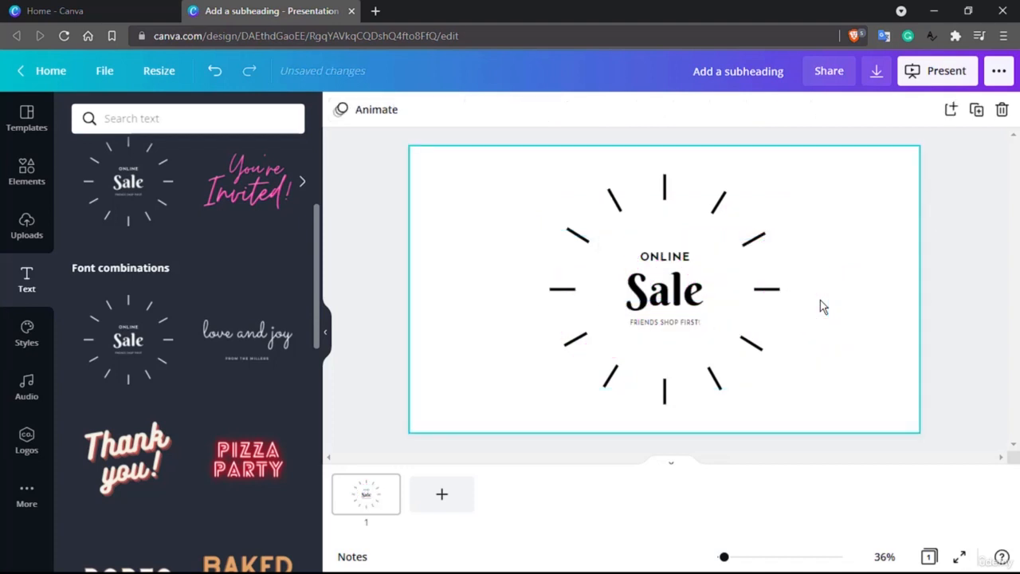
# Change the ONLINE line in the sale design to OFFLINE
pyautogui.doubleClick(662, 290)
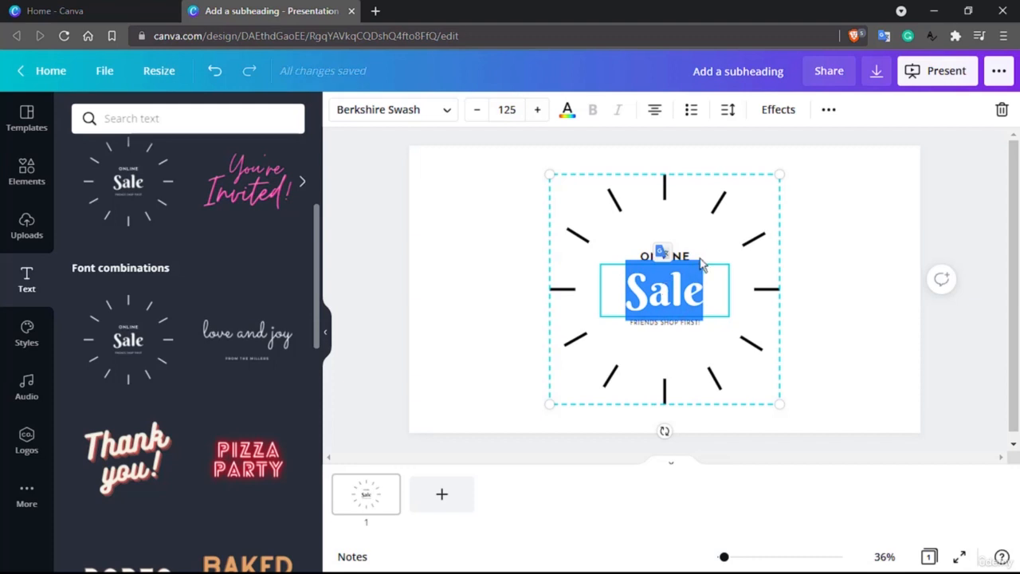
pyautogui.click(655, 257)
pyautogui.doubleClick(654, 256)
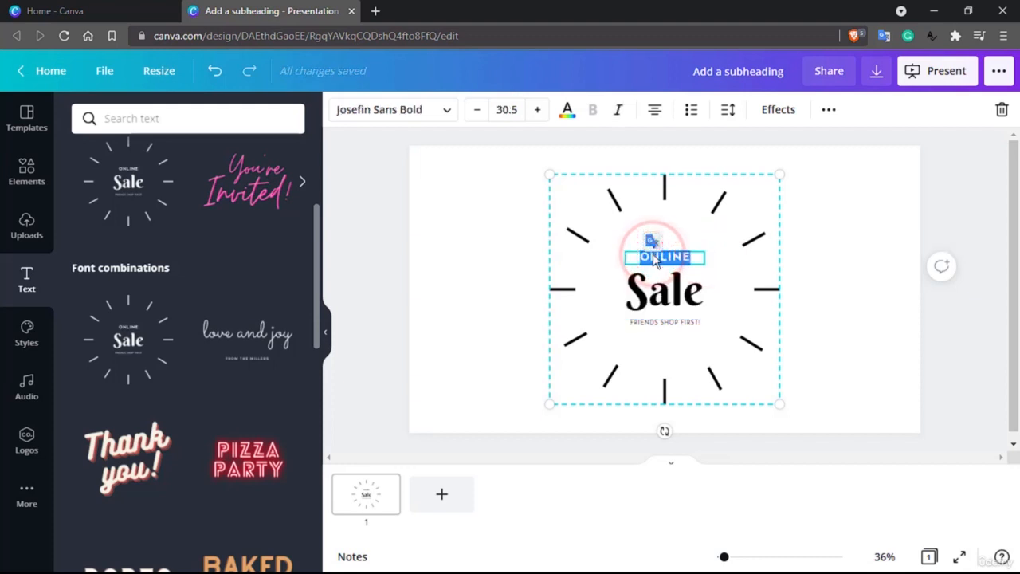
pyautogui.write('OFF')
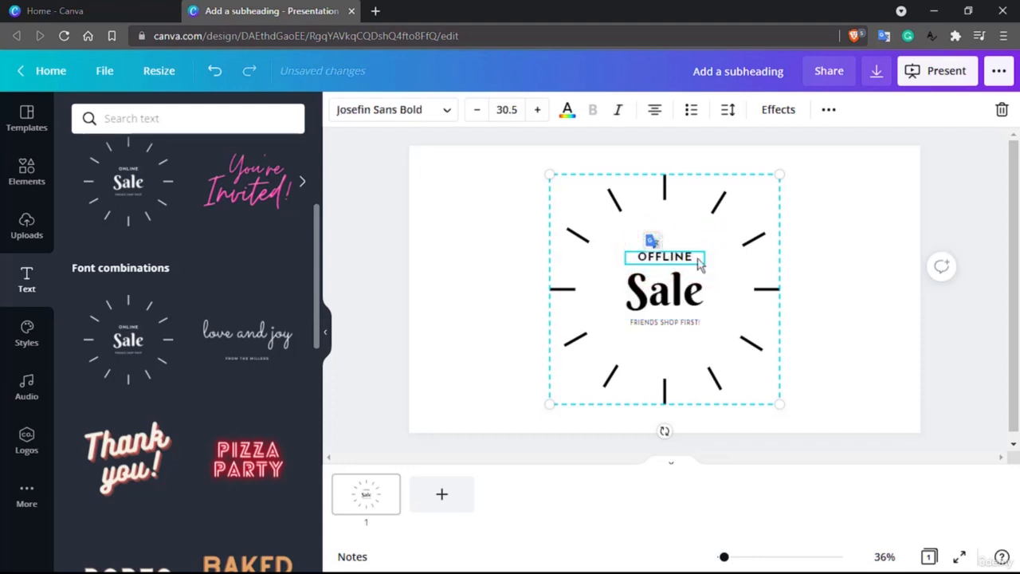
pyautogui.click(802, 270)
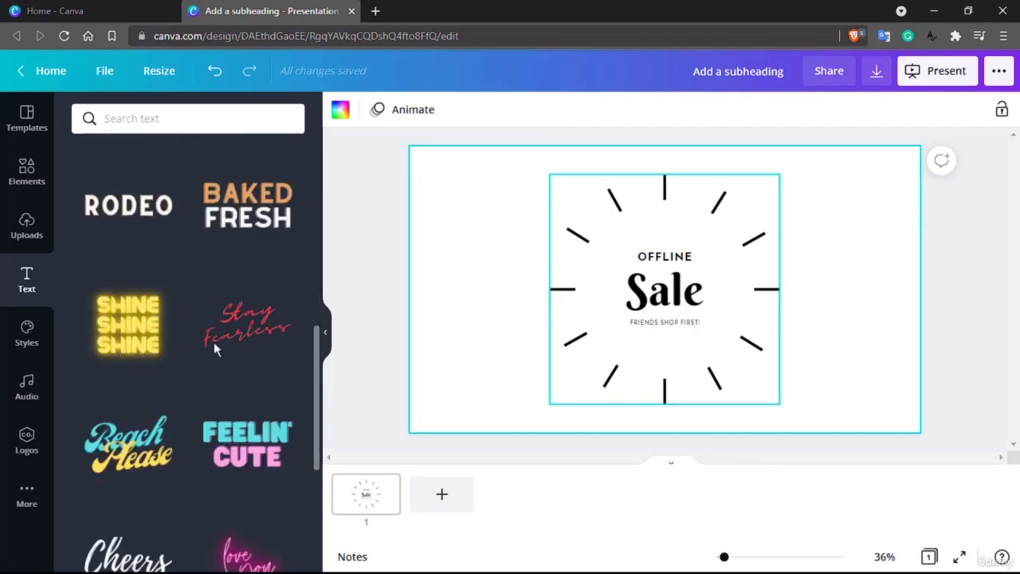
# Browse the text combinations, then search the text library for signup
pyautogui.scroll(-3, 119, 359)
pyautogui.scroll(-4, 116, 362)
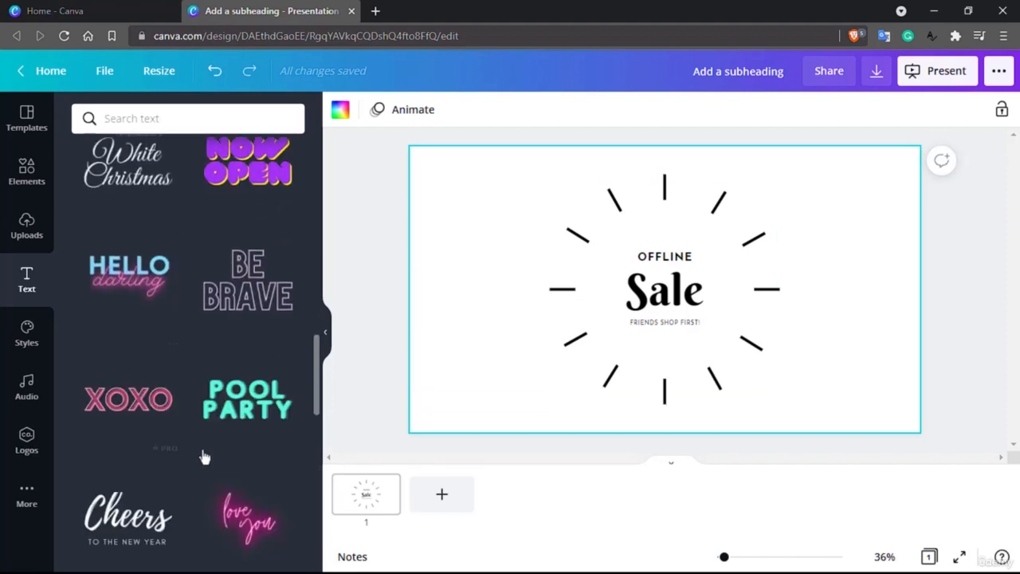
pyautogui.scroll(-5, 205, 459)
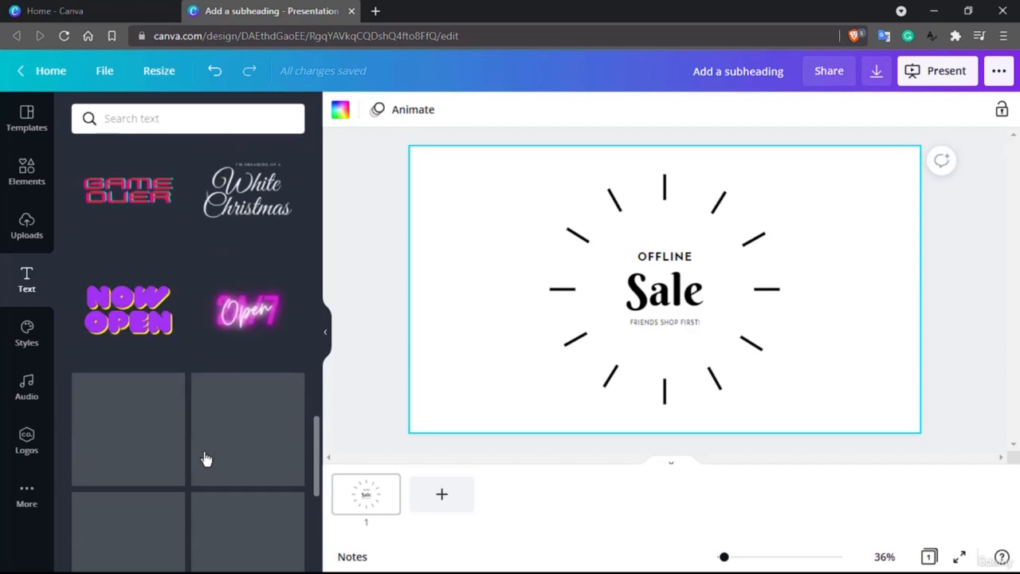
pyautogui.scroll(-6, 205, 458)
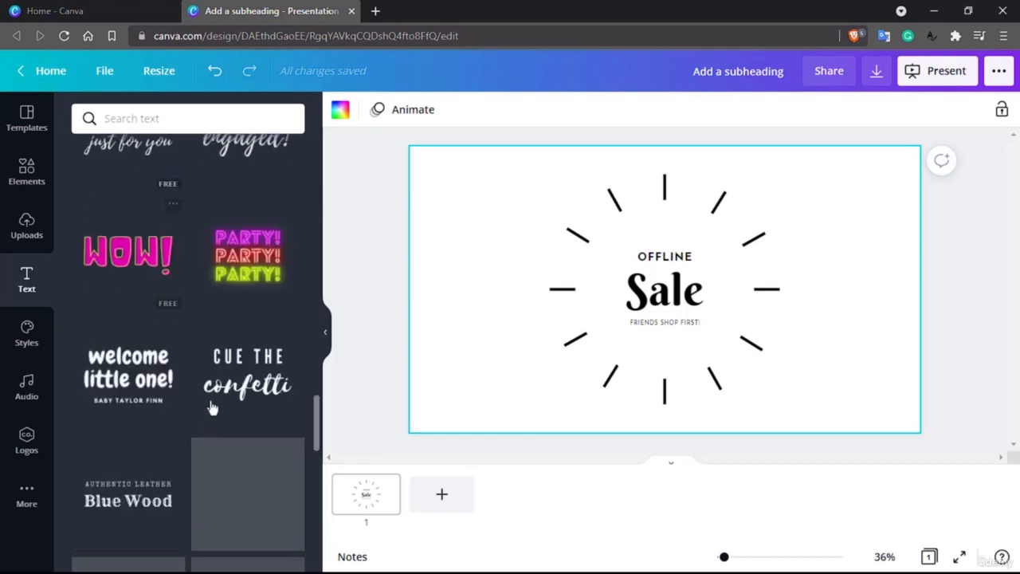
pyautogui.click(245, 126)
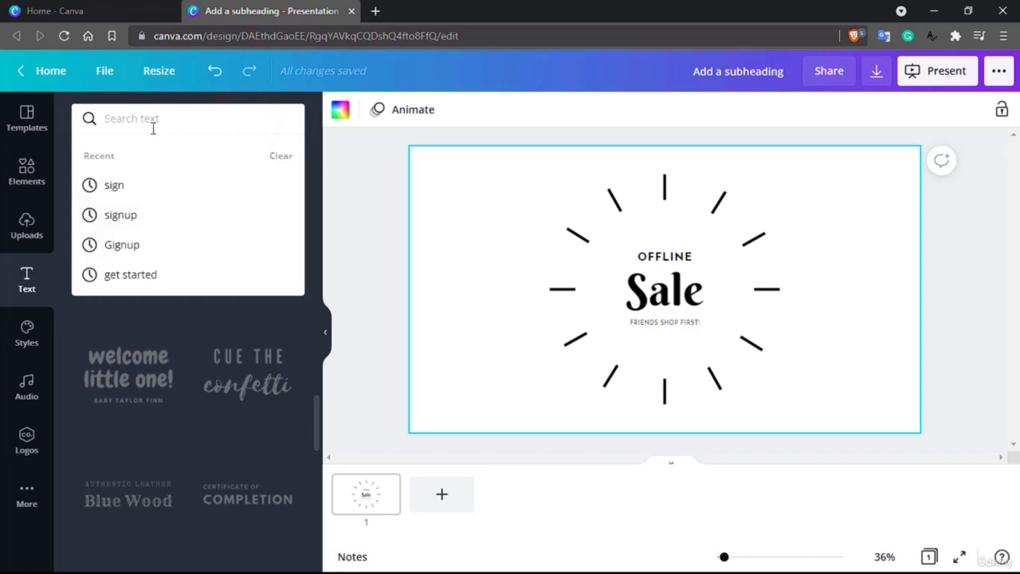
pyautogui.write('signup')
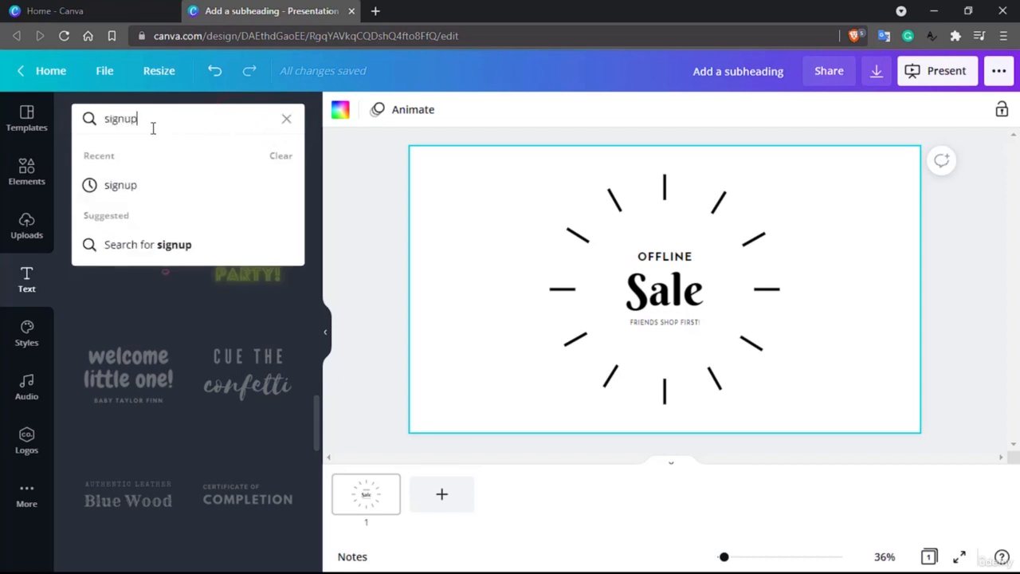
pyautogui.press('Return')
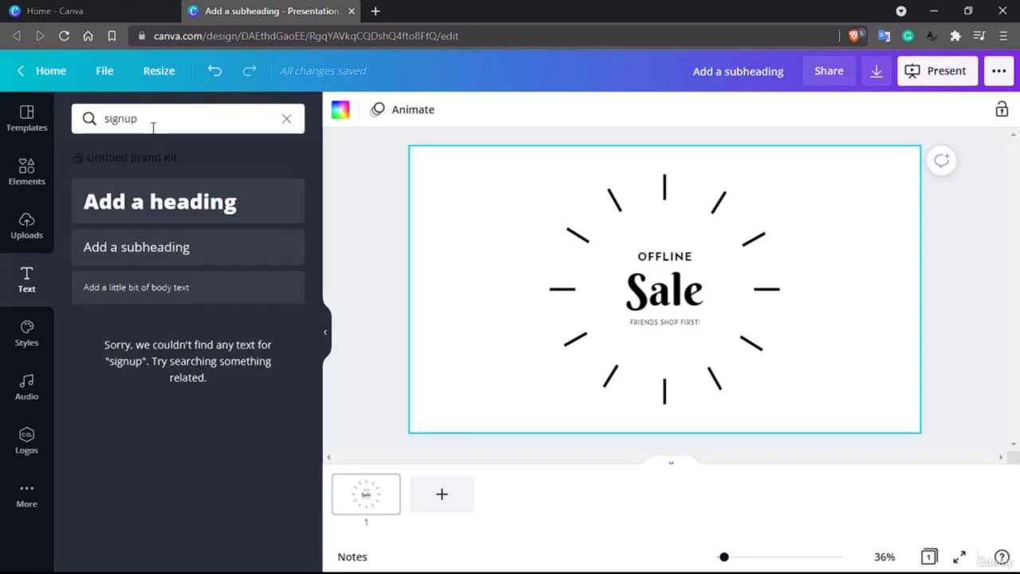
# Search the text library for sign
pyautogui.click(160, 124)
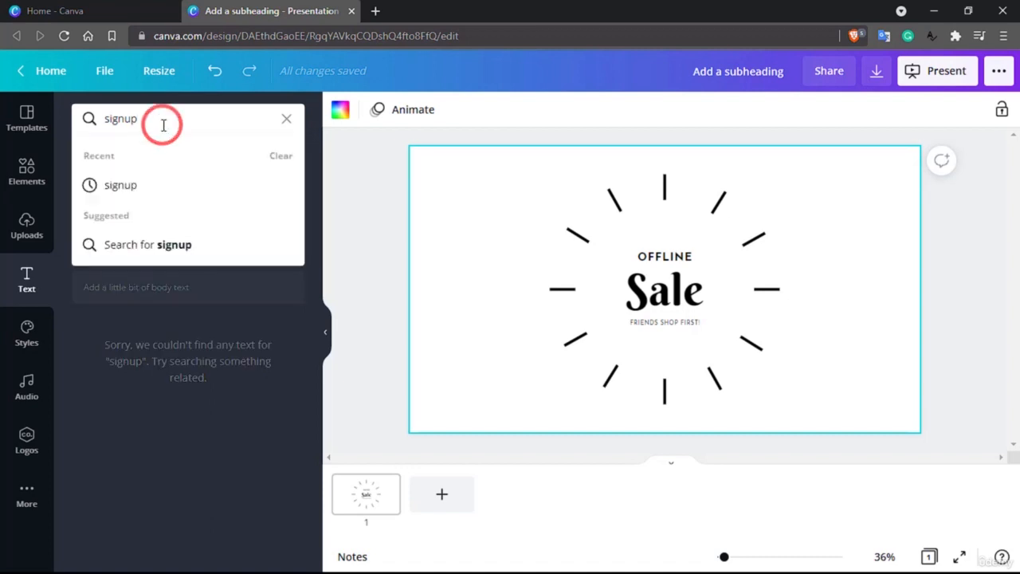
pyautogui.press('BackSpace')
pyautogui.press('BackSpace')
pyautogui.press('Return')
pyautogui.click(163, 120)
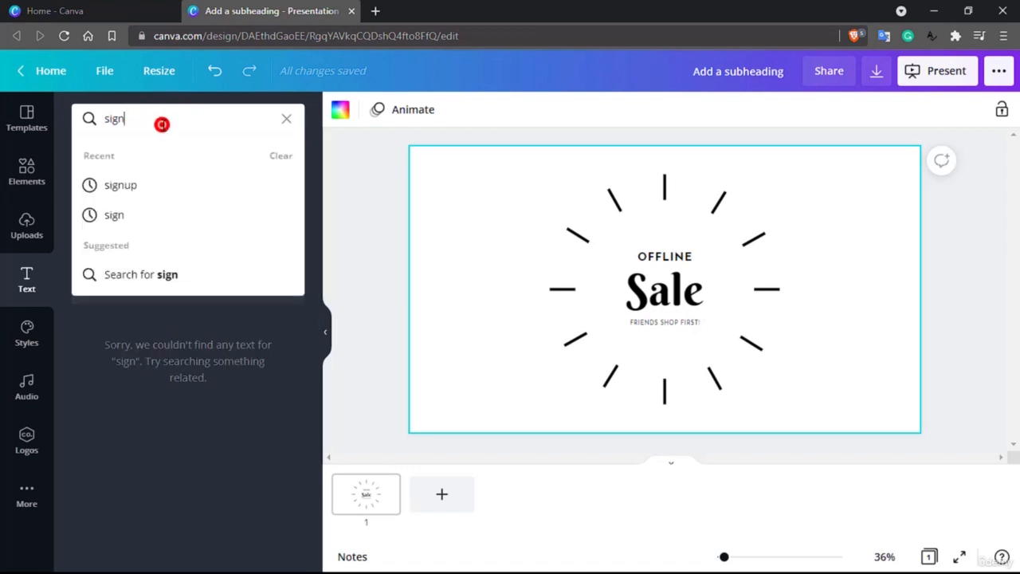
# Search the text library for login
pyautogui.doubleClick(164, 120)
pyautogui.write('l')
pyautogui.write('n')
pyautogui.press('Return')
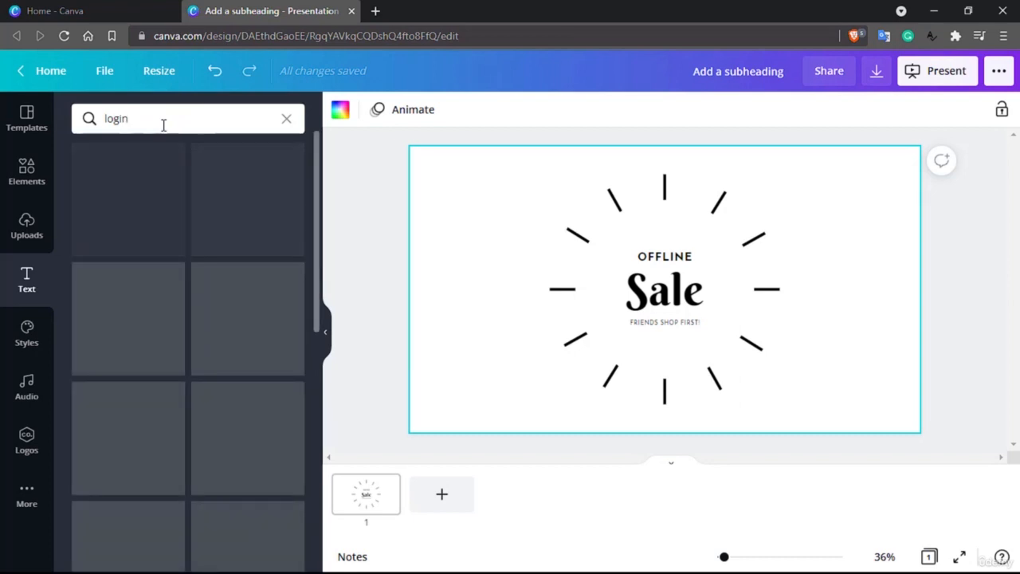
# Search the text library for text and browse the results
pyautogui.doubleClick(163, 126)
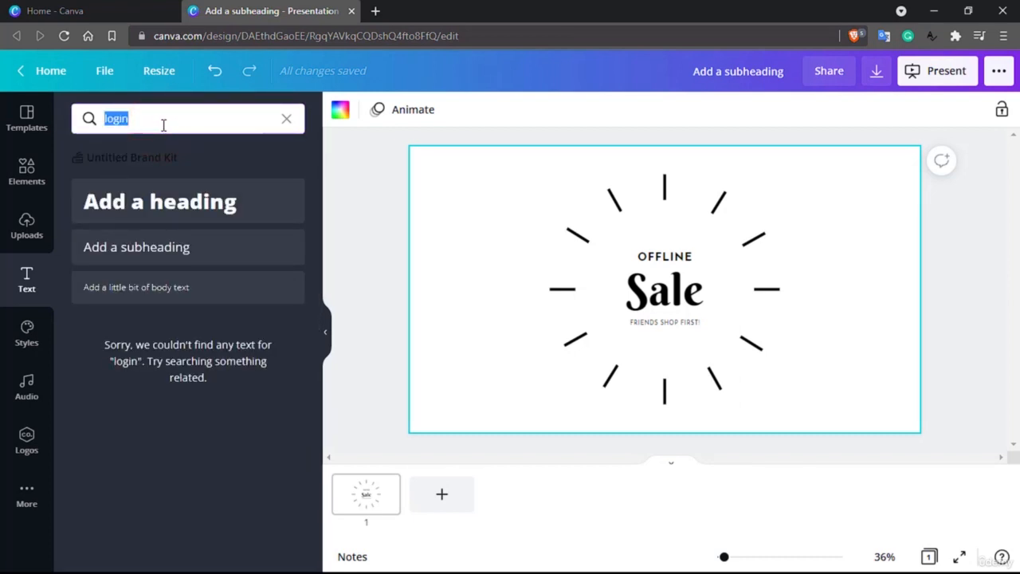
pyautogui.write('text')
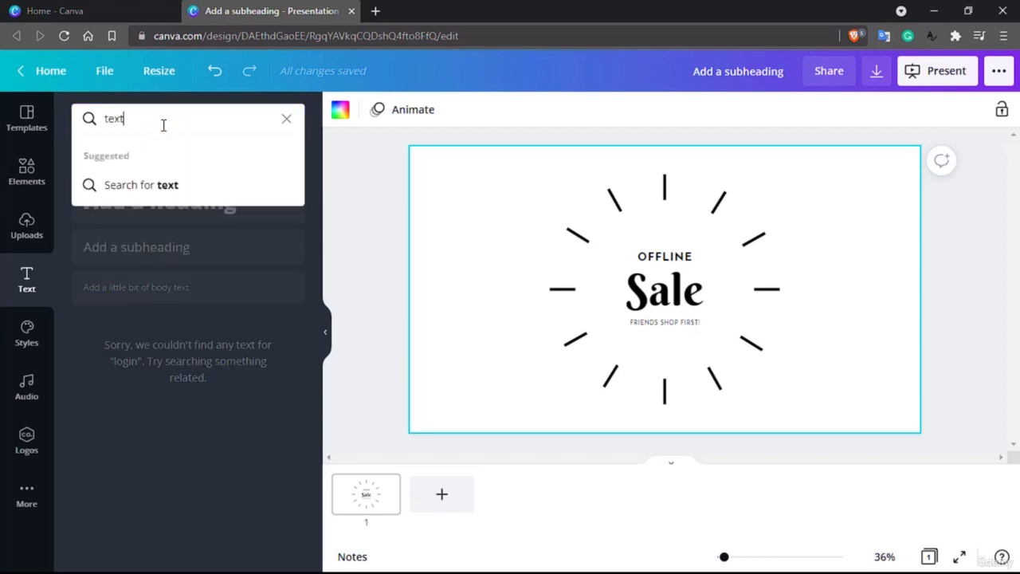
pyautogui.press('Return')
pyautogui.scroll(-5, 183, 236)
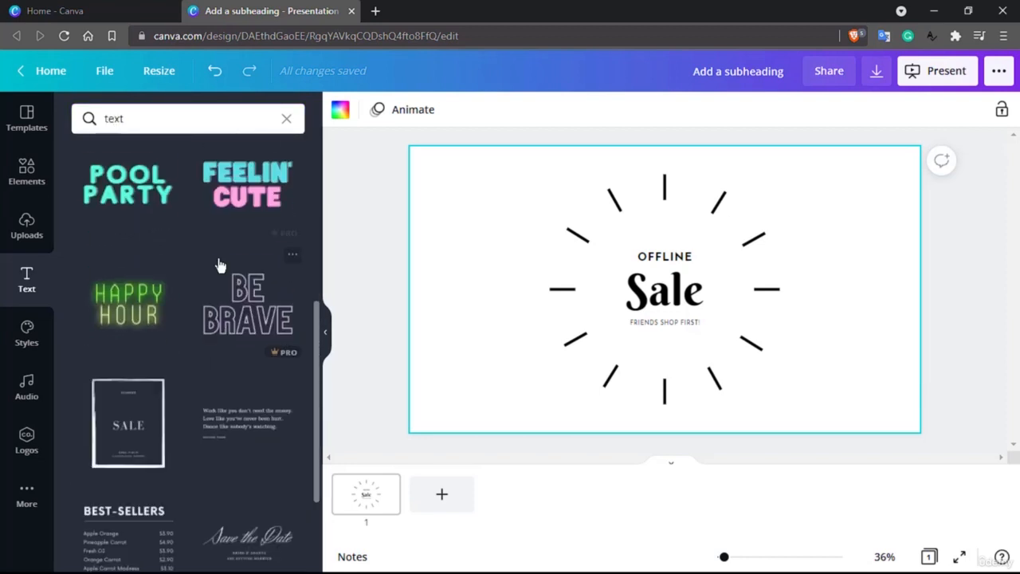
pyautogui.scroll(-3, 220, 266)
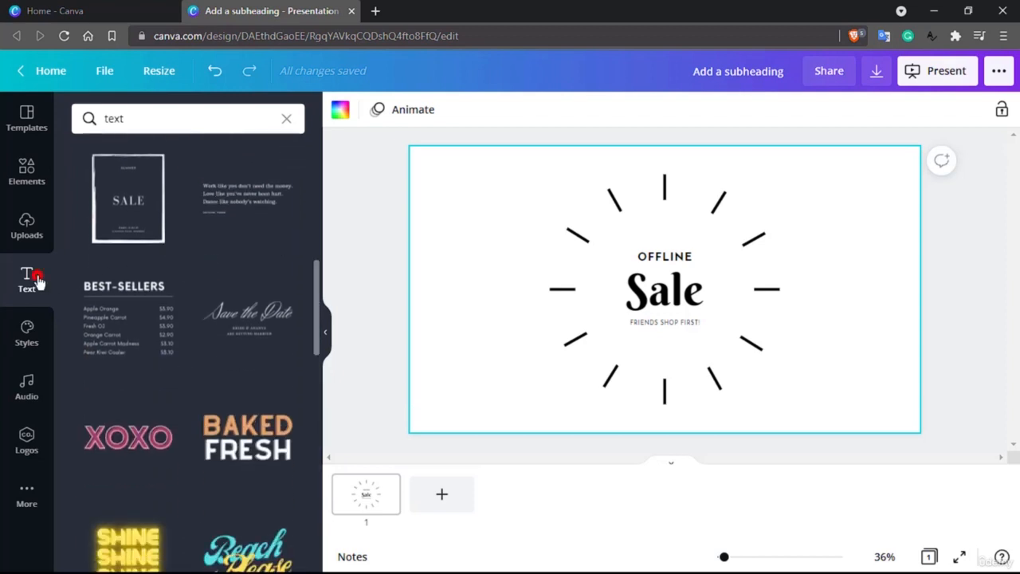
# Clear the text search and browse the text combinations in the Text panel
pyautogui.click(37, 279)
pyautogui.scroll(-8, 177, 273)
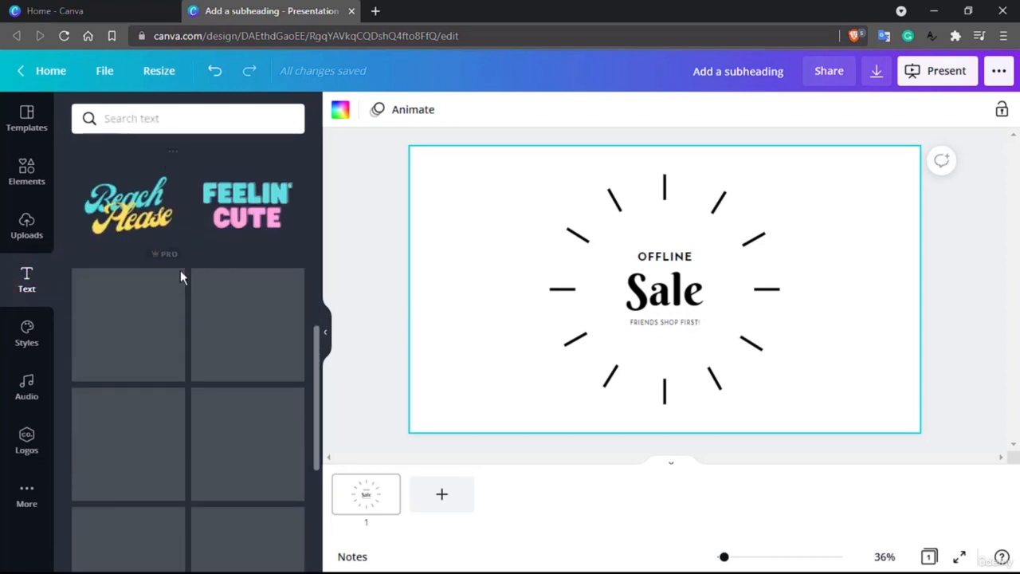
pyautogui.scroll(-6, 180, 270)
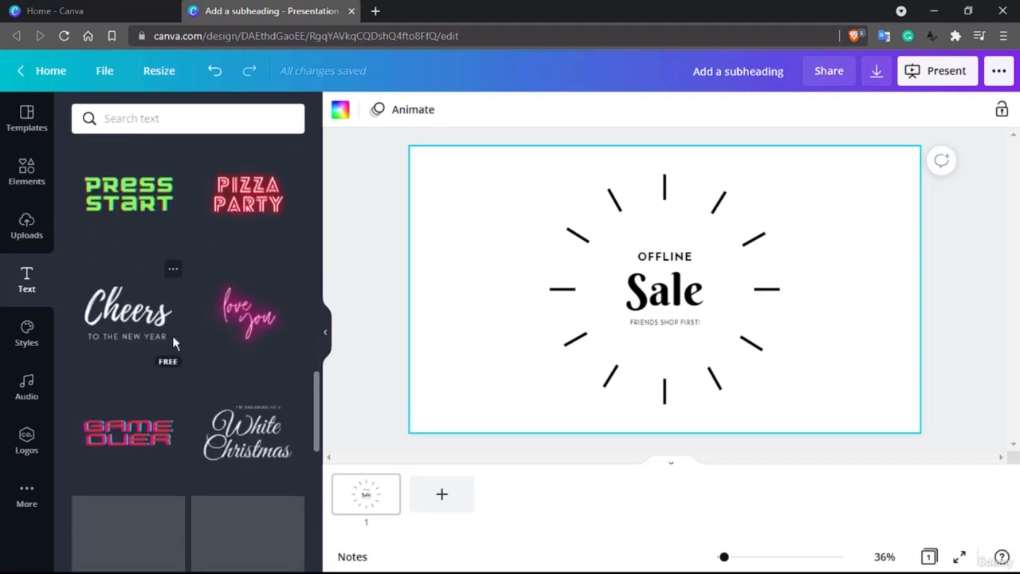
pyautogui.scroll(-2, 172, 335)
pyautogui.scroll(-3, 149, 397)
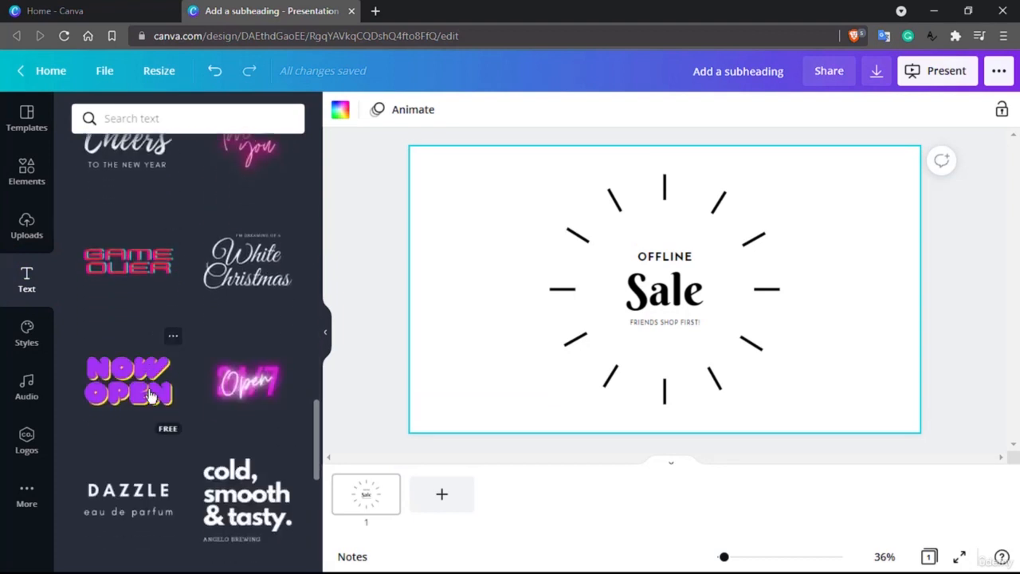
pyautogui.click(724, 303)
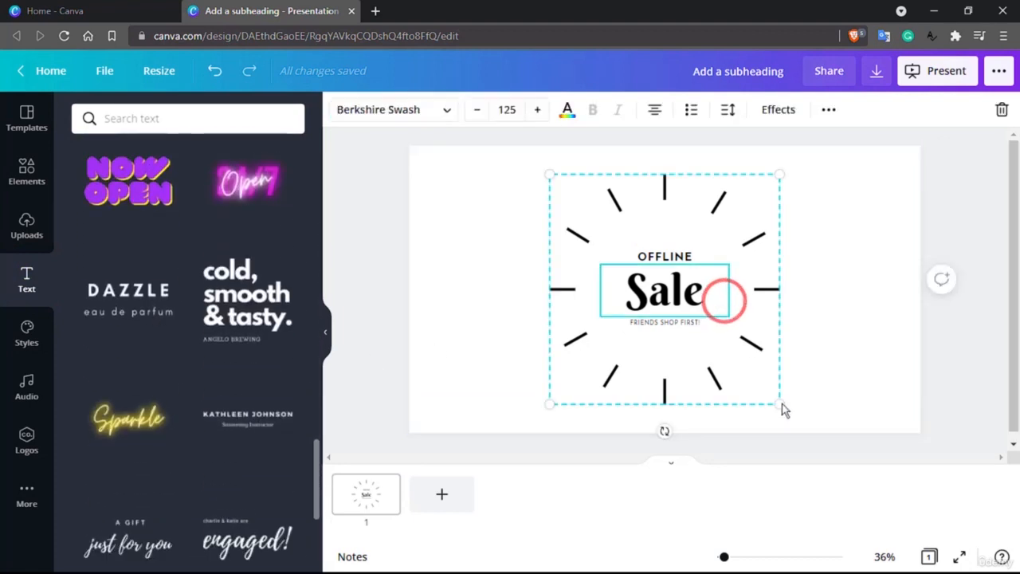
pyautogui.moveTo(780, 403); pyautogui.dragTo(633, 246)
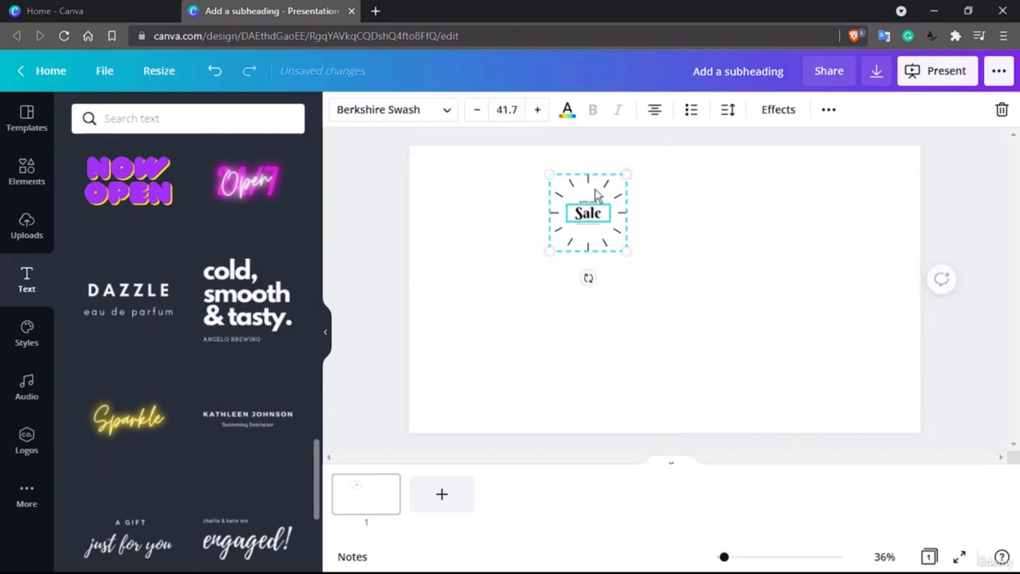
pyautogui.click(828, 109)
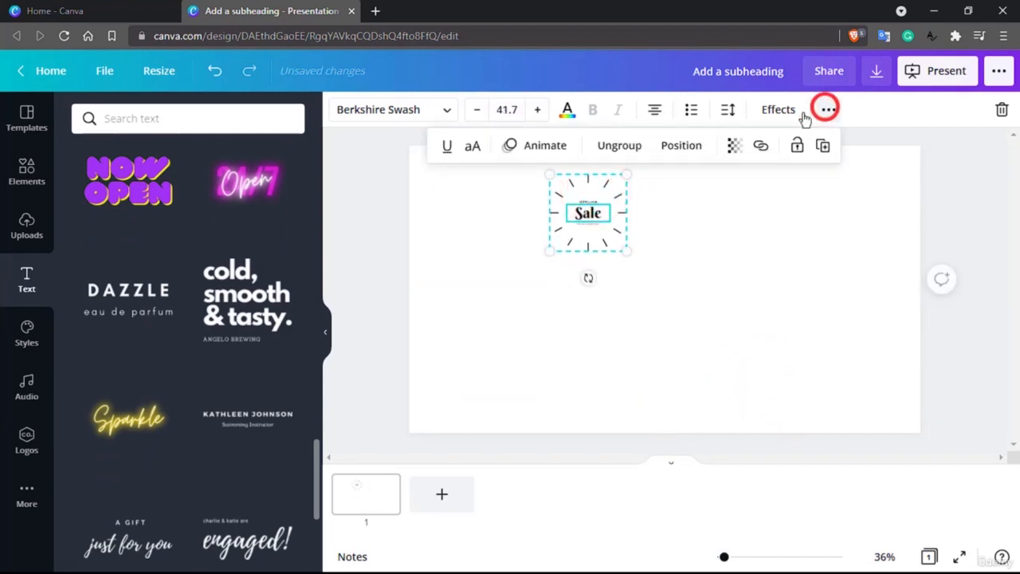
pyautogui.click(670, 145)
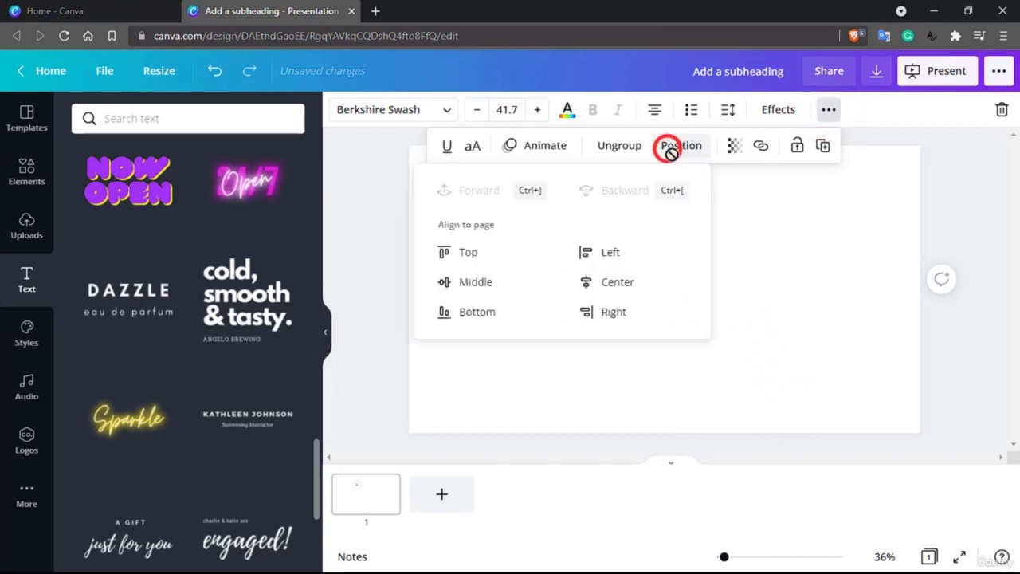
pyautogui.click(760, 281)
# Enlarge the Sale design so it nearly fills the page height
pyautogui.click(612, 216)
pyautogui.click(588, 212)
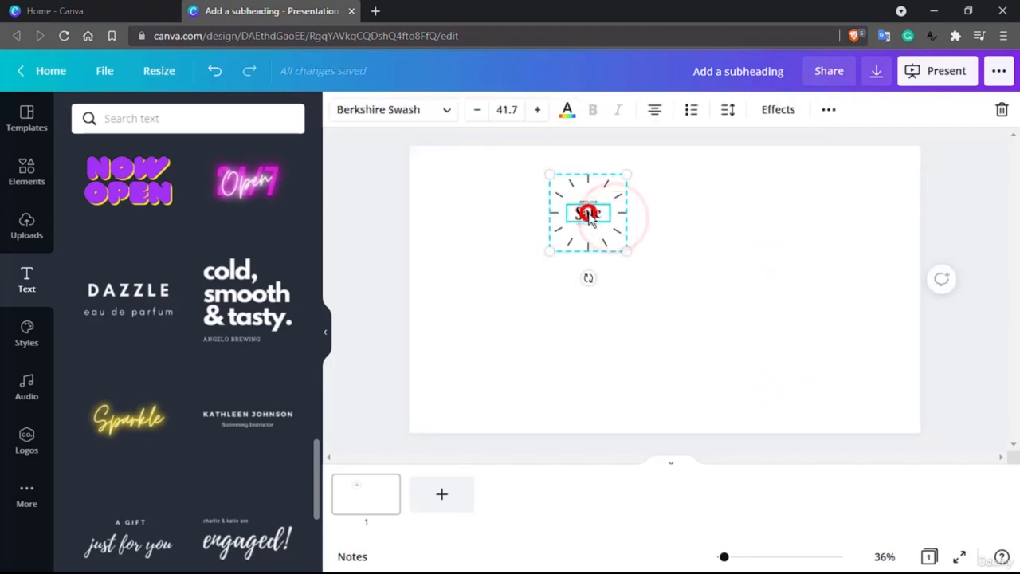
pyautogui.moveTo(627, 249); pyautogui.dragTo(868, 351)
pyautogui.click(870, 353)
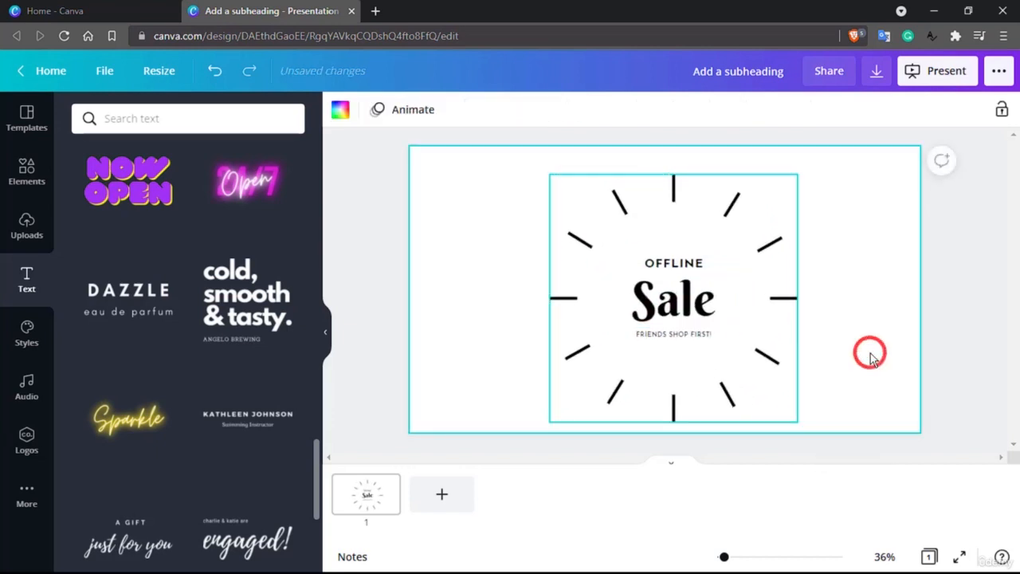
# Select the Sale, OFFLINE and subtitle text elements in turn to inspect their fonts and sizes
pyautogui.click(681, 305)
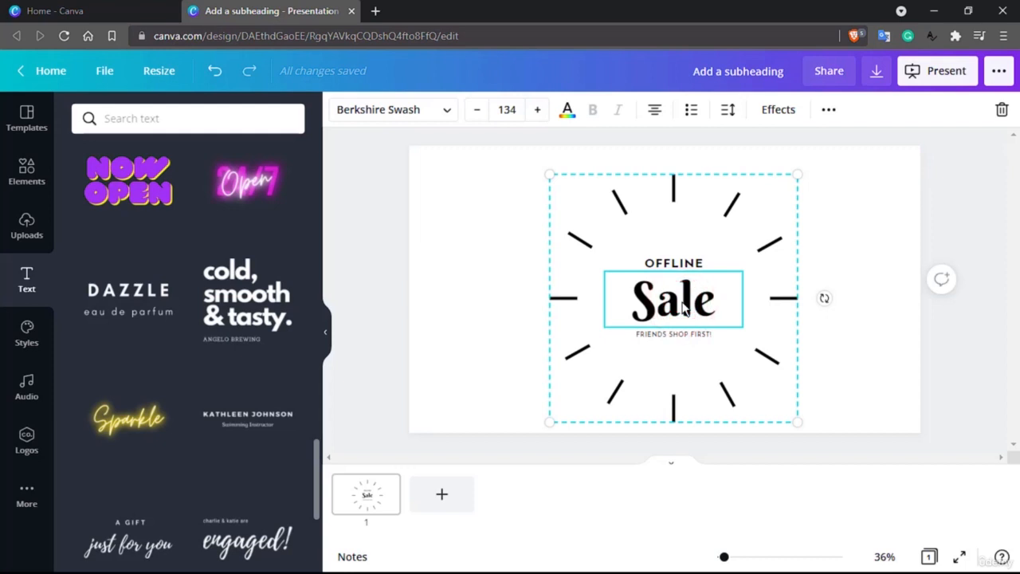
pyautogui.click(660, 266)
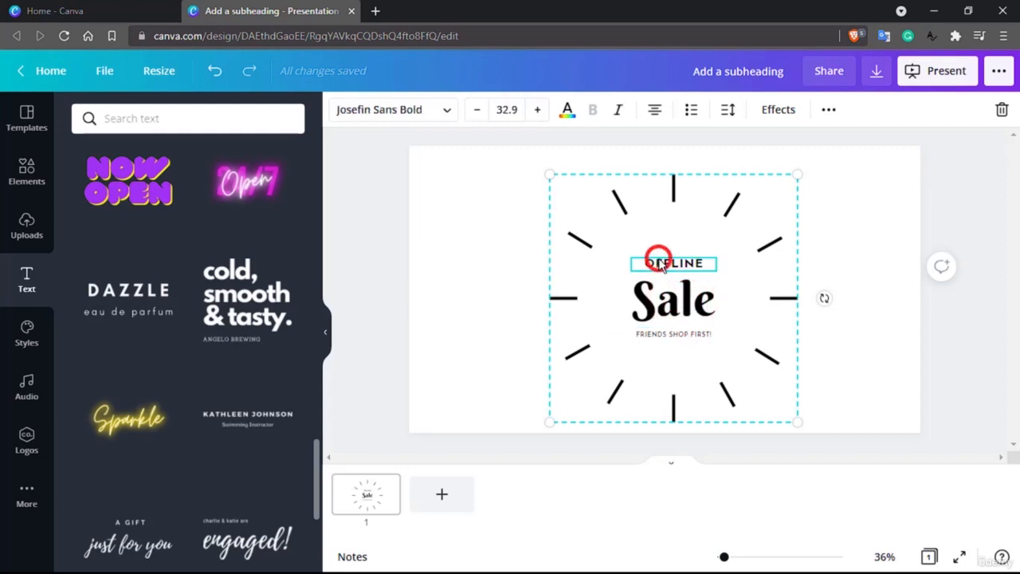
pyautogui.click(660, 336)
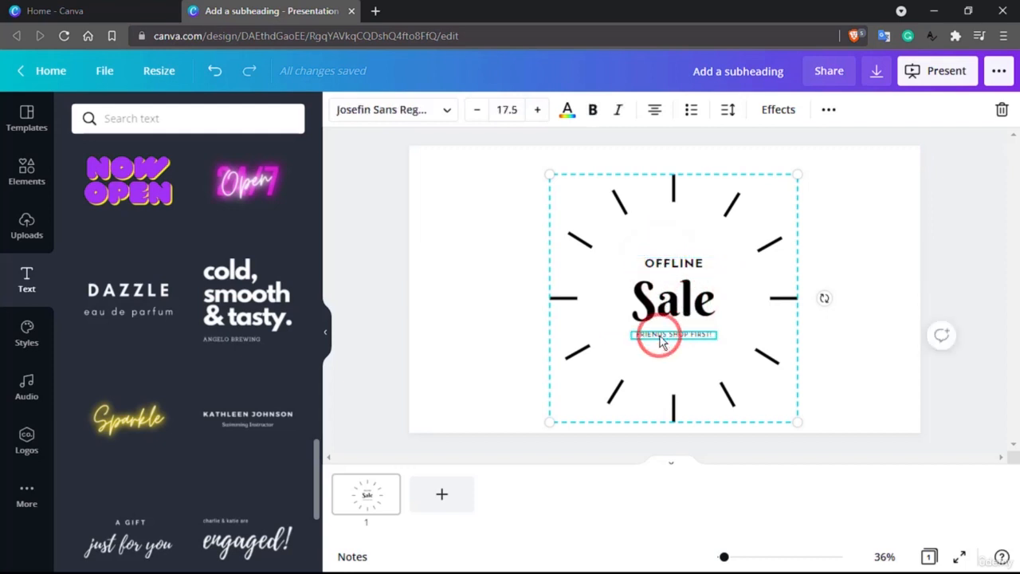
pyautogui.click(710, 217)
pyautogui.click(830, 109)
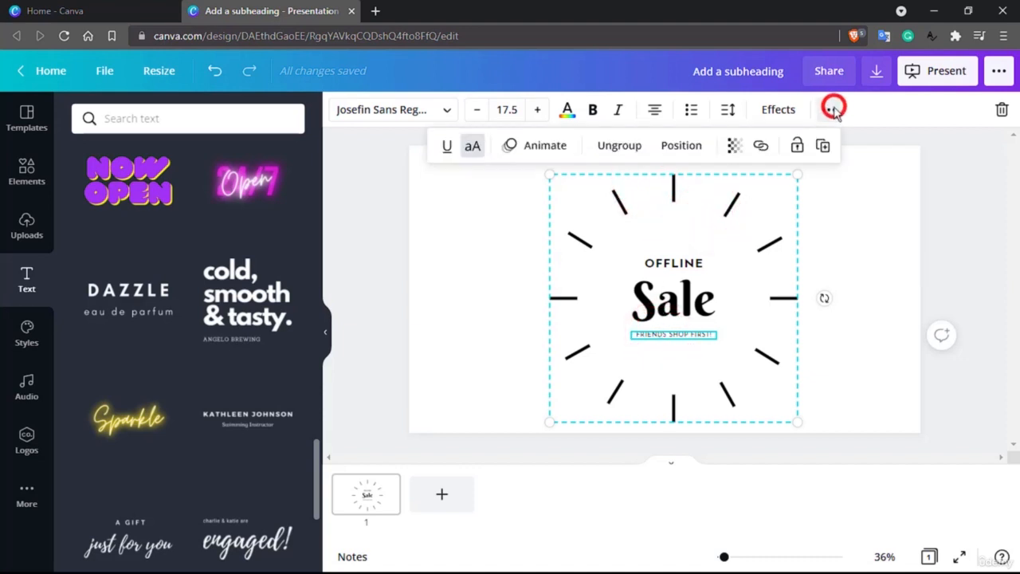
pyautogui.click(715, 266)
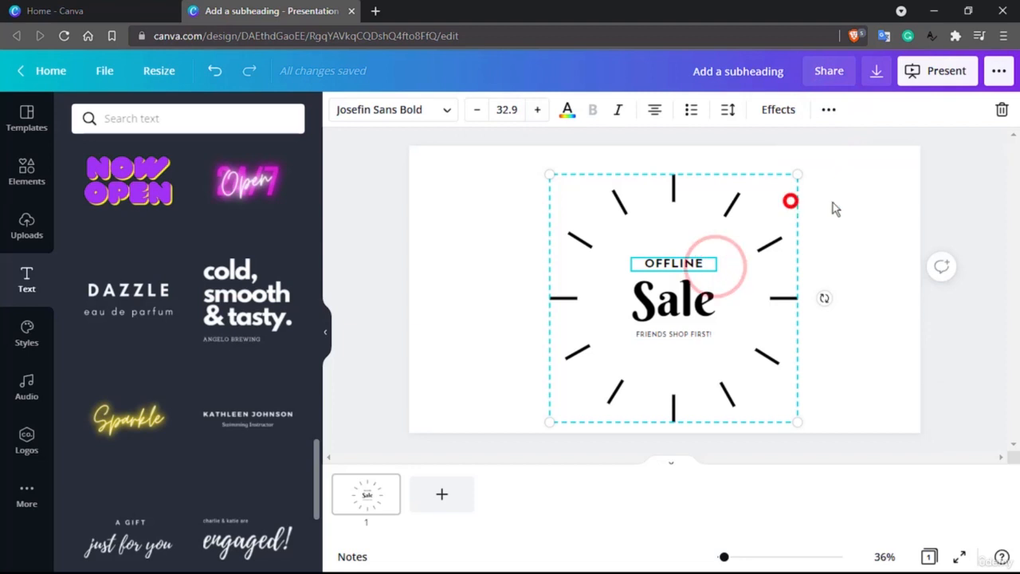
pyautogui.click(872, 200)
# Ungroup the Sale design into its separate text and line elements
pyautogui.click(688, 234)
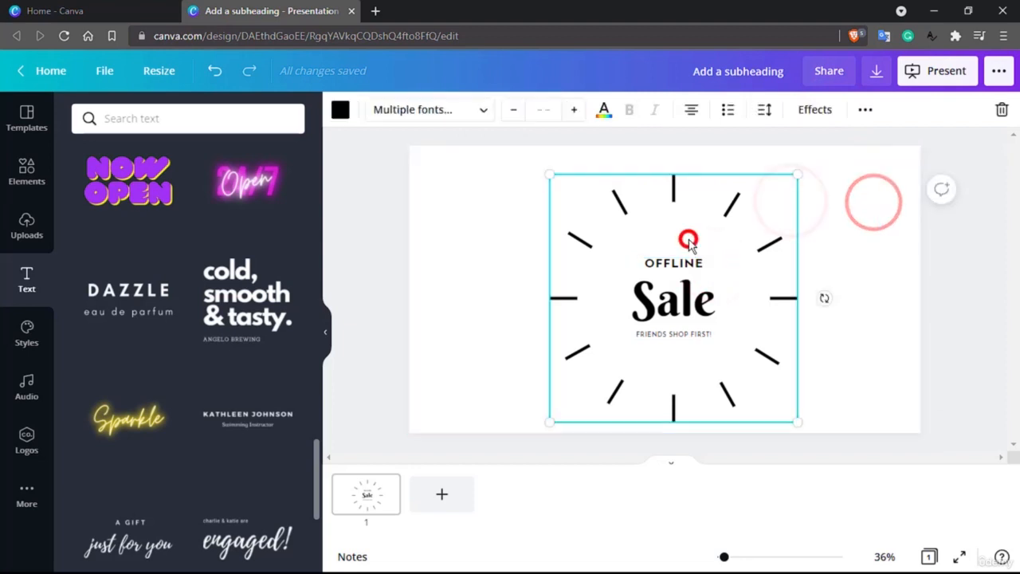
pyautogui.click(865, 110)
pyautogui.click(650, 145)
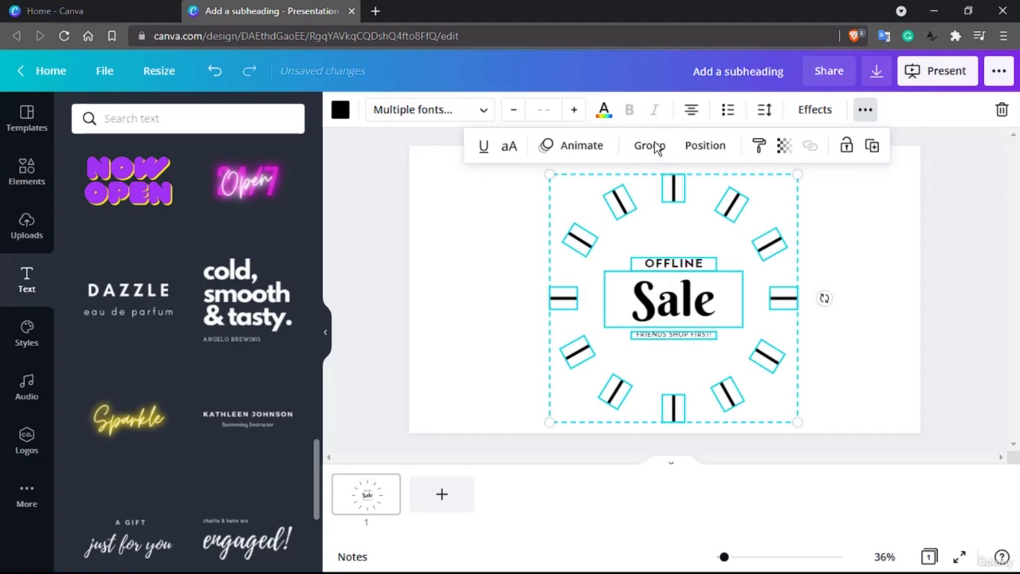
pyautogui.click(856, 223)
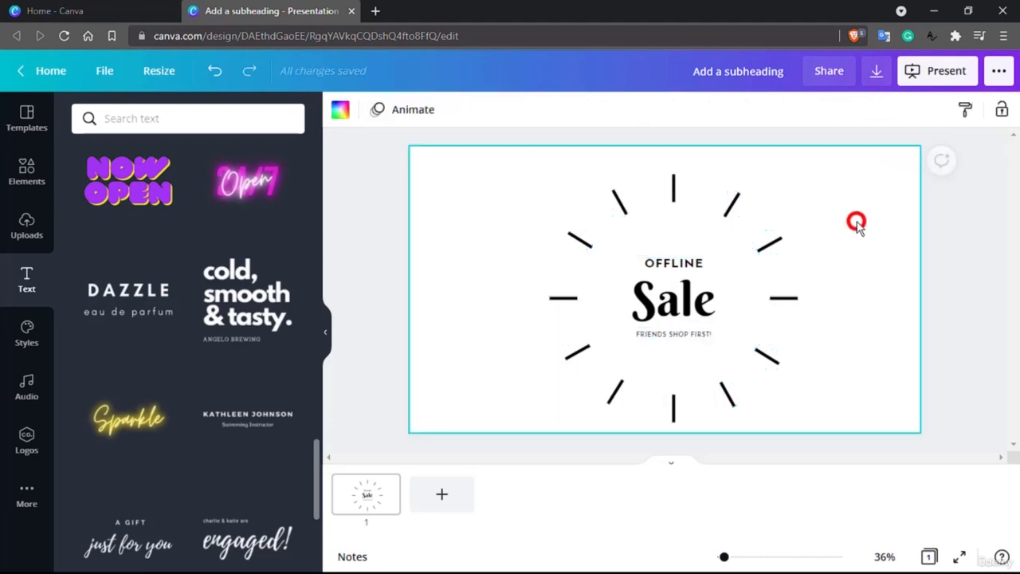
# Reposition the top burst line of the ungrouped Sale design slightly downward
pyautogui.click(768, 247)
pyautogui.moveTo(768, 247); pyautogui.dragTo(672, 187)
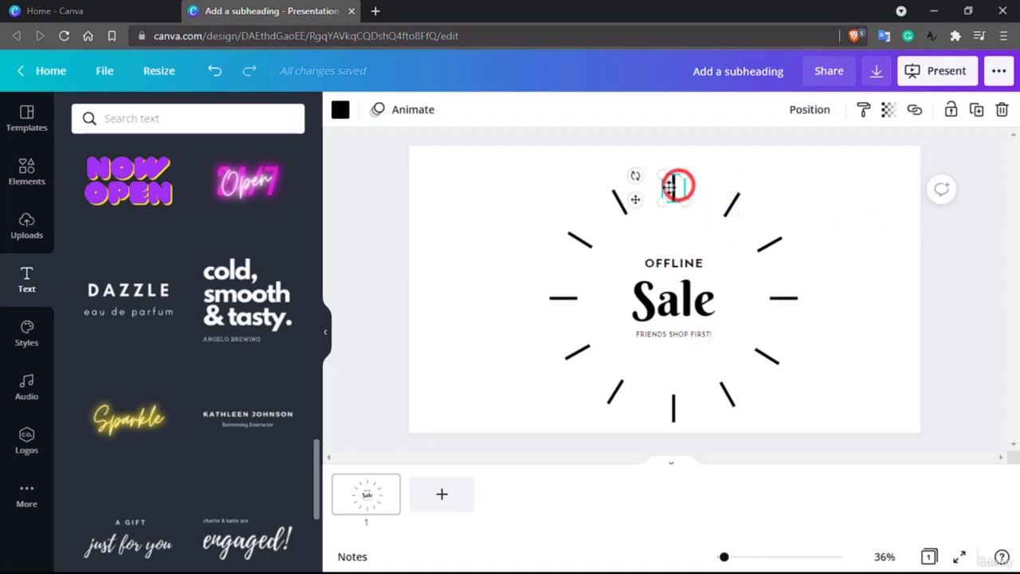
pyautogui.click(620, 200)
pyautogui.click(580, 245)
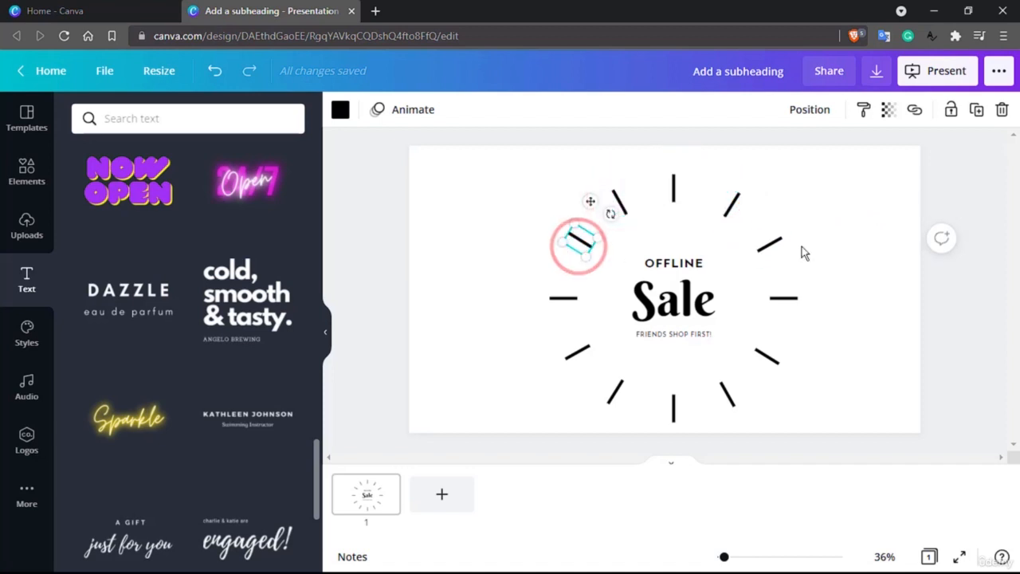
pyautogui.hotkey('ctrl', 'a')
pyautogui.click(864, 112)
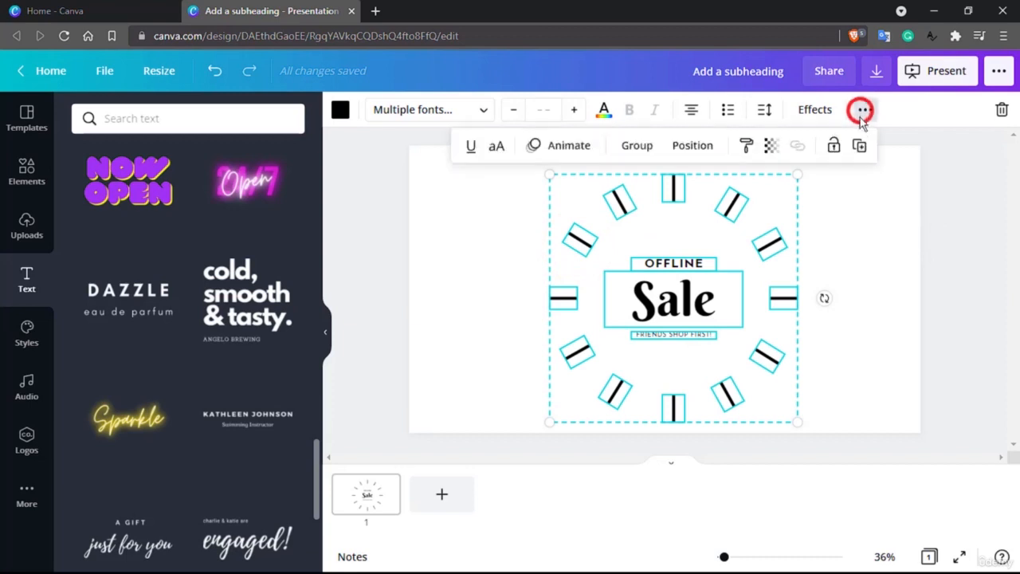
pyautogui.click(847, 221)
pyautogui.click(674, 192)
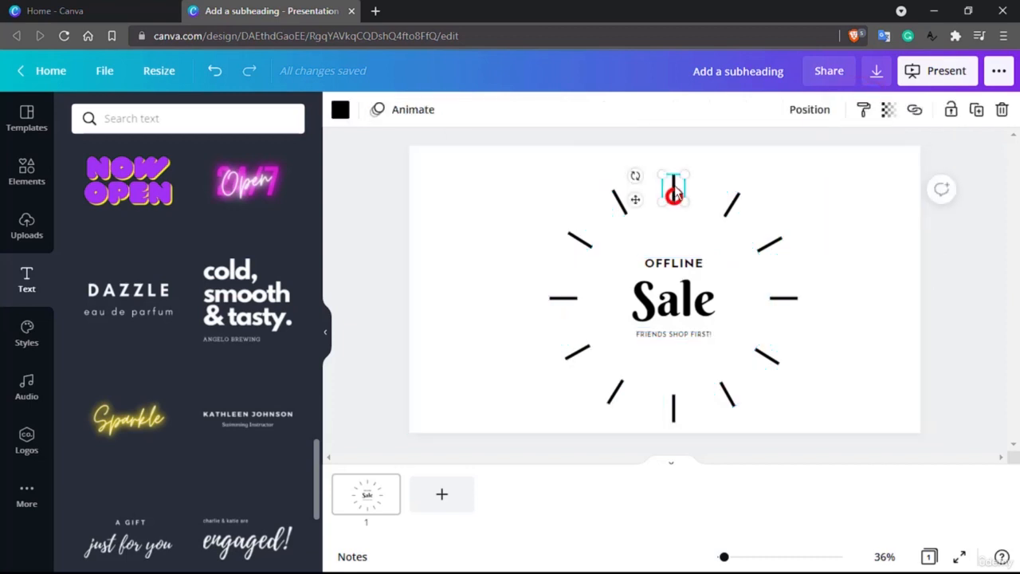
pyautogui.moveTo(675, 192)
pyautogui.mouseDown()
pyautogui.moveTo(781, 173)
pyautogui.moveTo(559, 209)
pyautogui.moveTo(676, 204)
pyautogui.mouseUp()
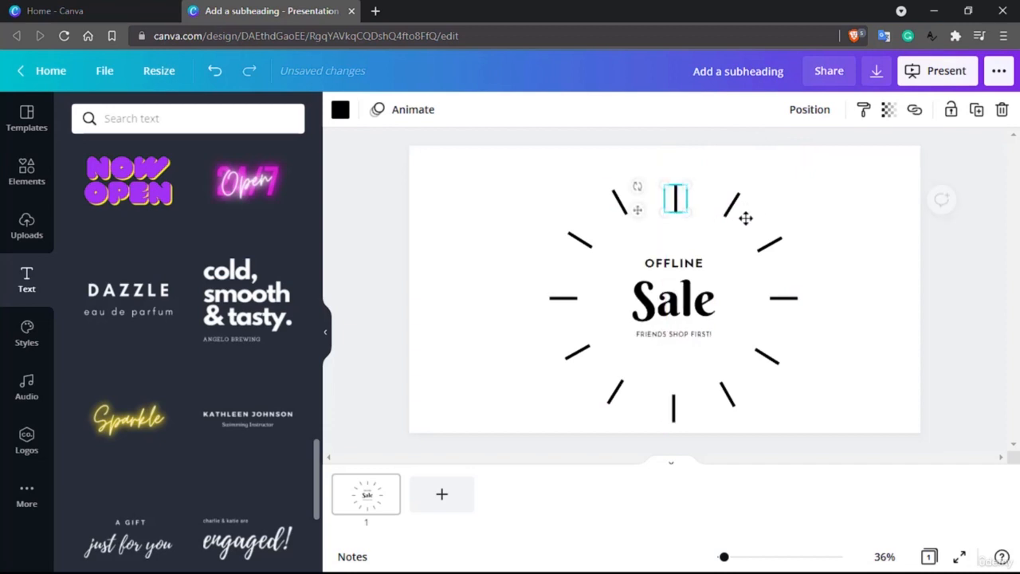
pyautogui.click(891, 241)
pyautogui.click(672, 309)
pyautogui.moveTo(614, 292); pyautogui.dragTo(448, 229)
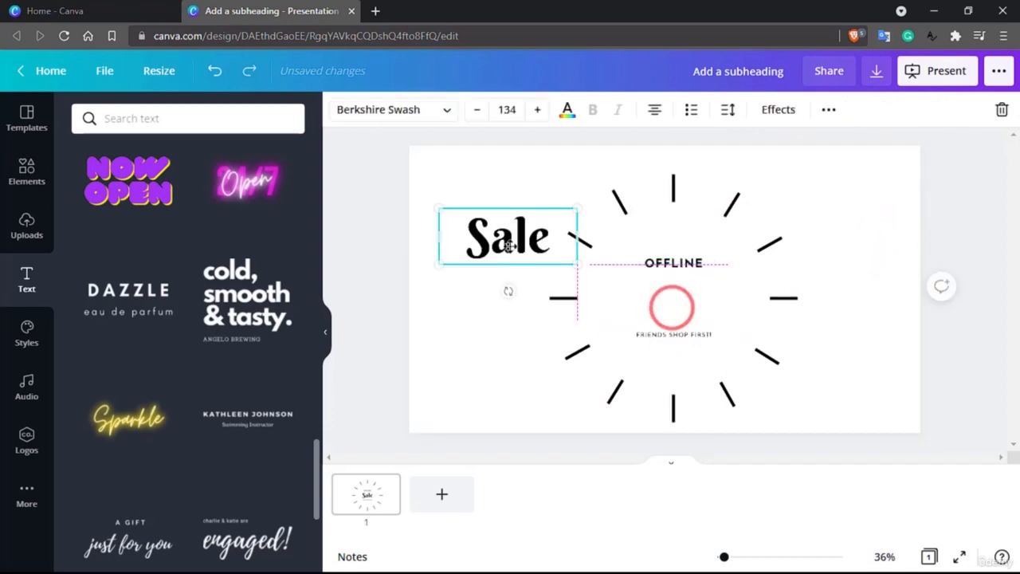
pyautogui.hotkey('ctrl', 'z')
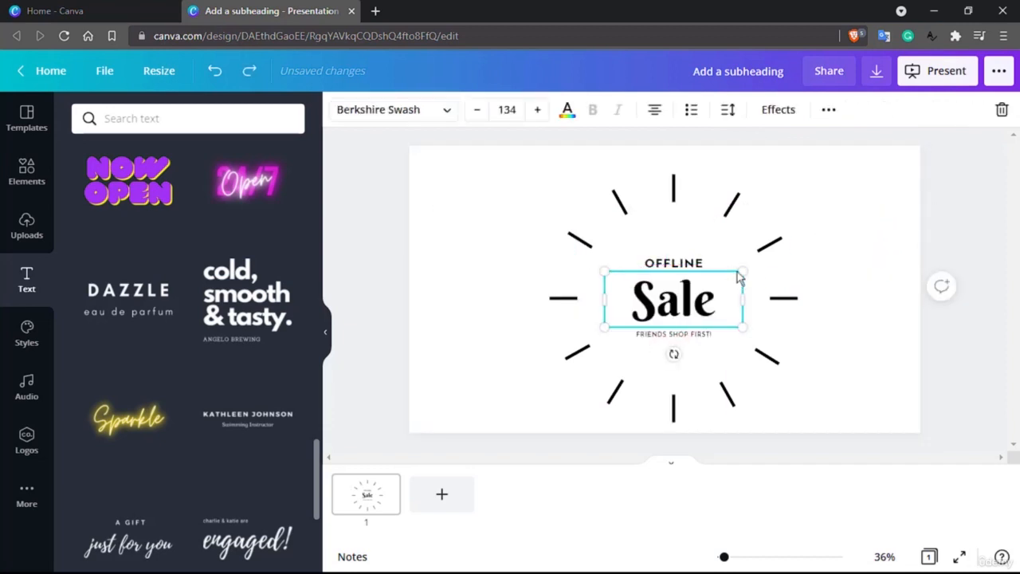
# Select all elements of the Sale design and group them again
pyautogui.hotkey('ctrl', 'a')
pyautogui.click(866, 109)
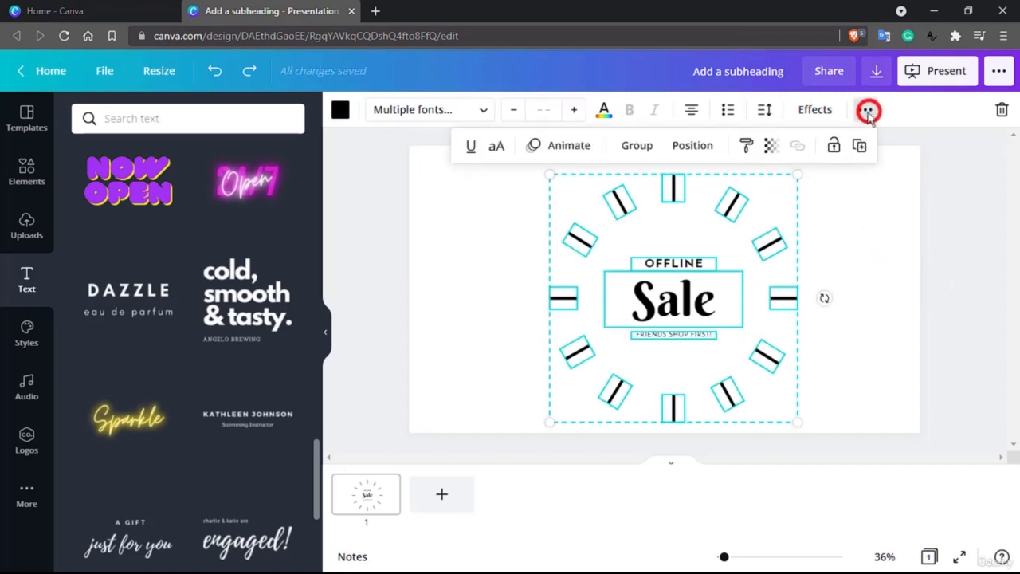
pyautogui.click(636, 145)
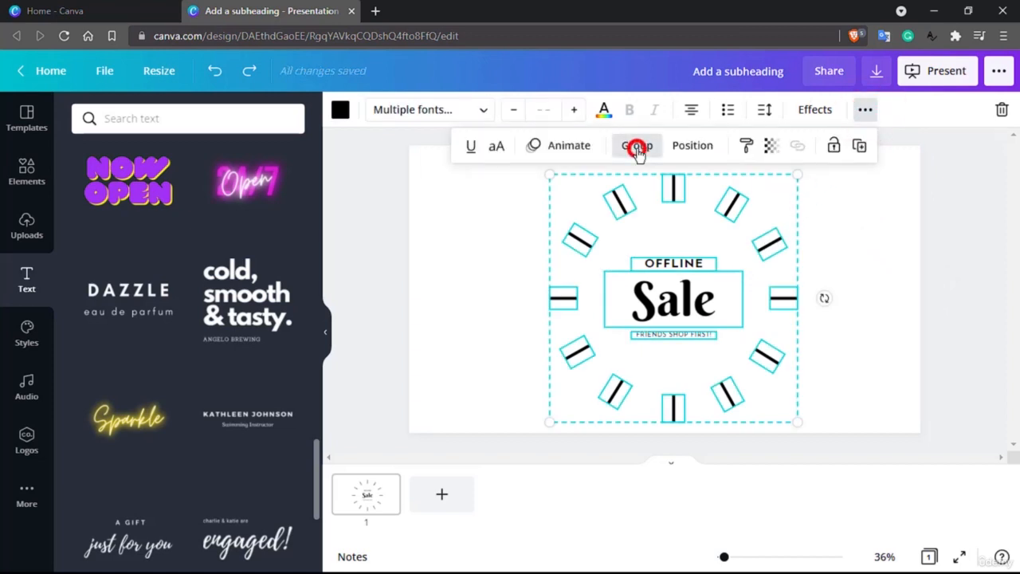
pyautogui.click(857, 229)
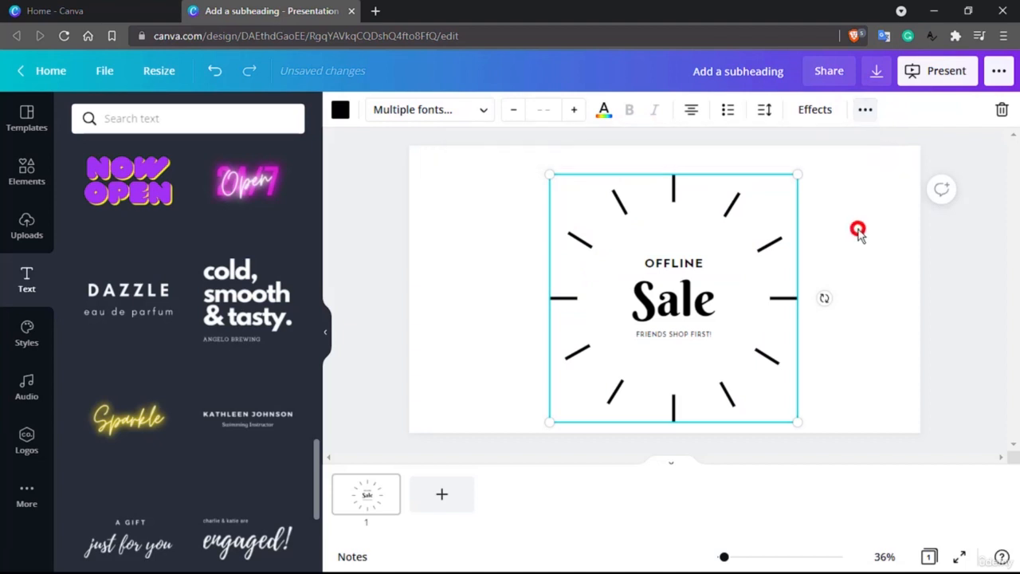
# Align the grouped Sale design to the middle of the page
pyautogui.moveTo(737, 264)
pyautogui.mouseDown()
pyautogui.moveTo(653, 247)
pyautogui.moveTo(746, 230)
pyautogui.moveTo(667, 257)
pyautogui.moveTo(739, 273)
pyautogui.moveTo(727, 280)
pyautogui.mouseUp()
pyautogui.click(865, 109)
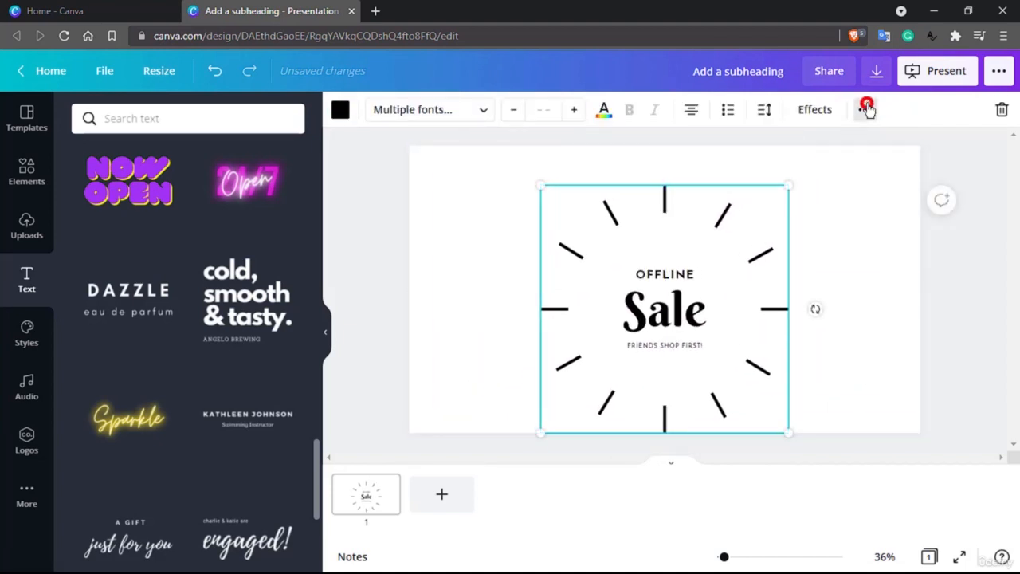
pyautogui.click(718, 145)
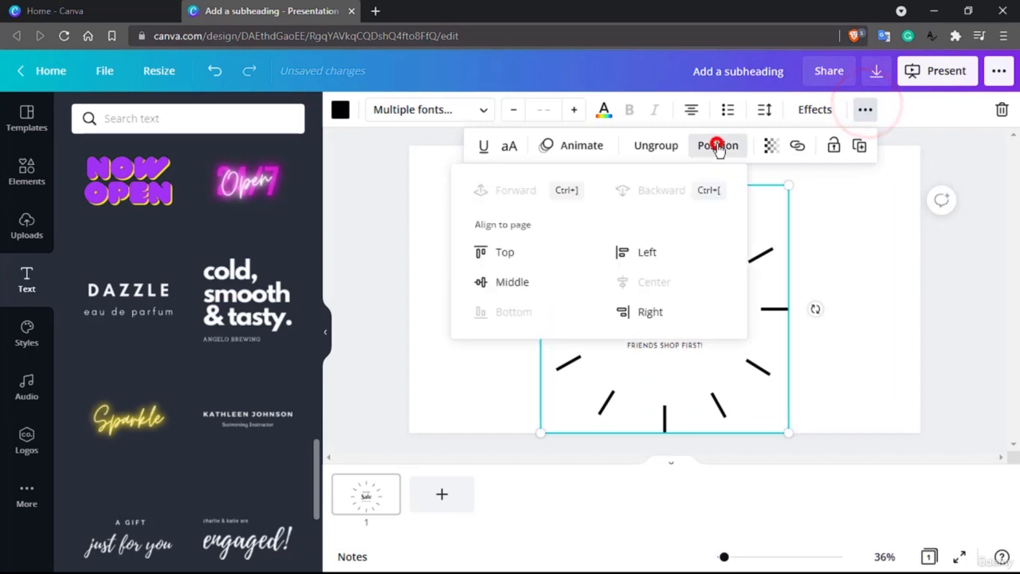
pyautogui.click(497, 280)
pyautogui.click(843, 276)
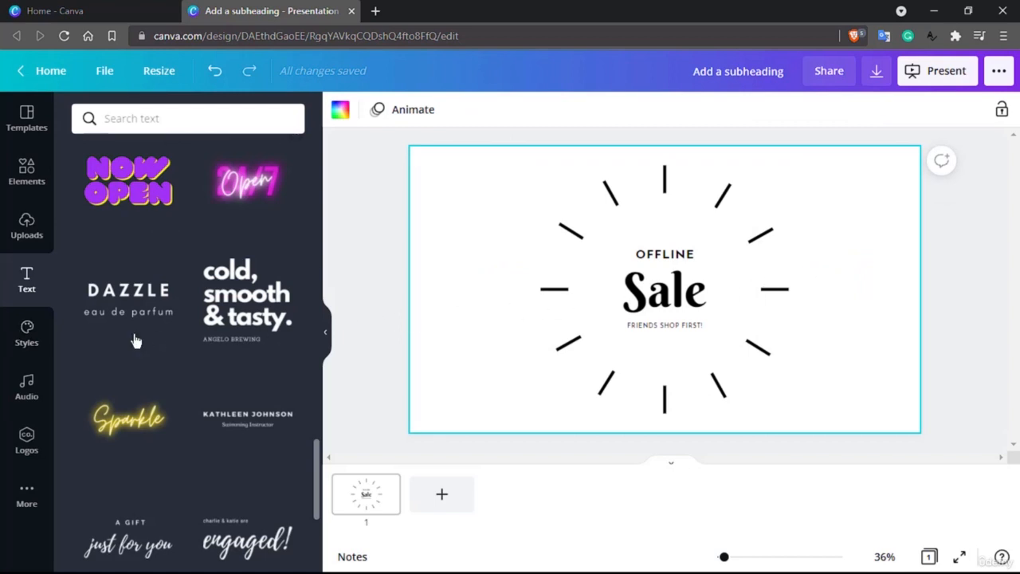
pyautogui.scroll(10, 132, 337)
pyautogui.scroll(5, 134, 335)
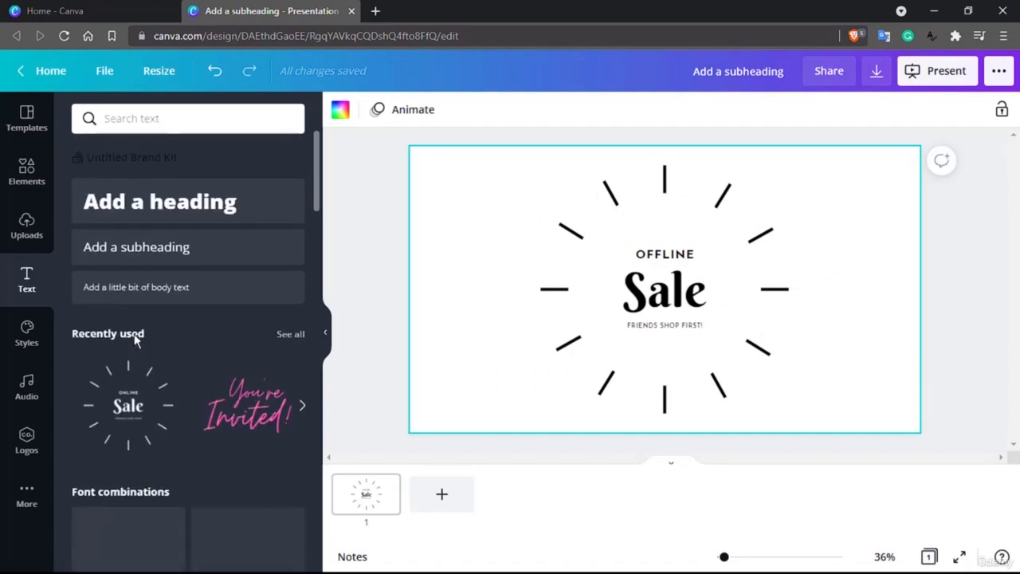